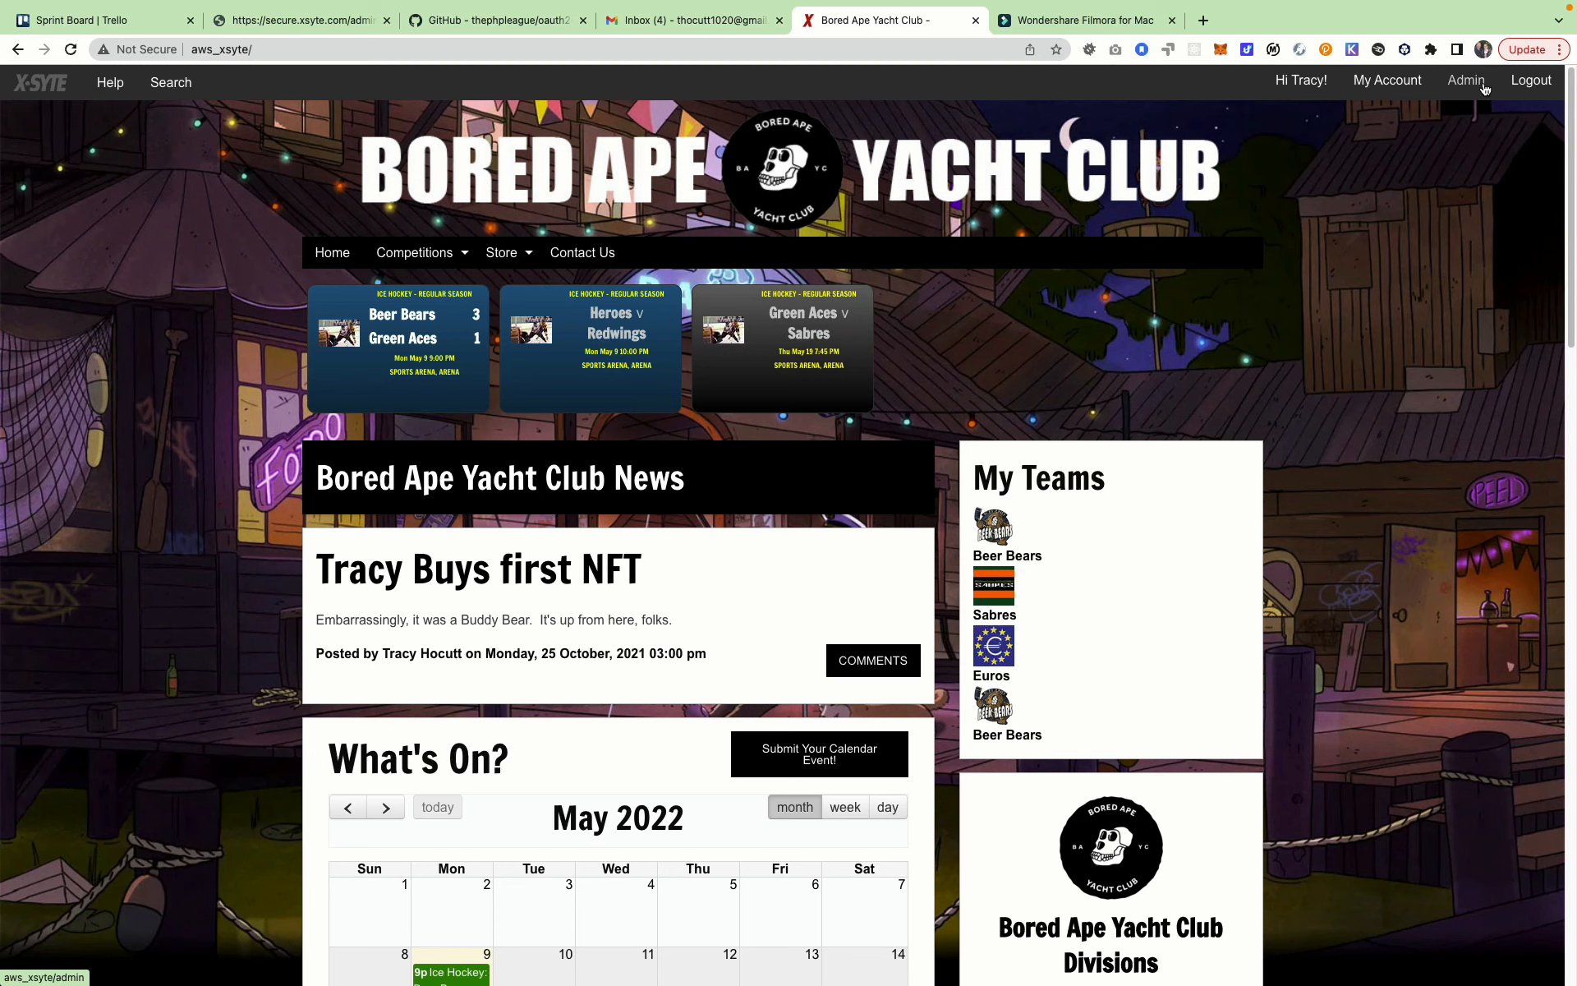
# Step: Open the game log for Heroes vs Redwings, Mon May 9 10:00 PM, in the active 2021 Ice Hockey Division season
pyautogui.click(1475, 82)
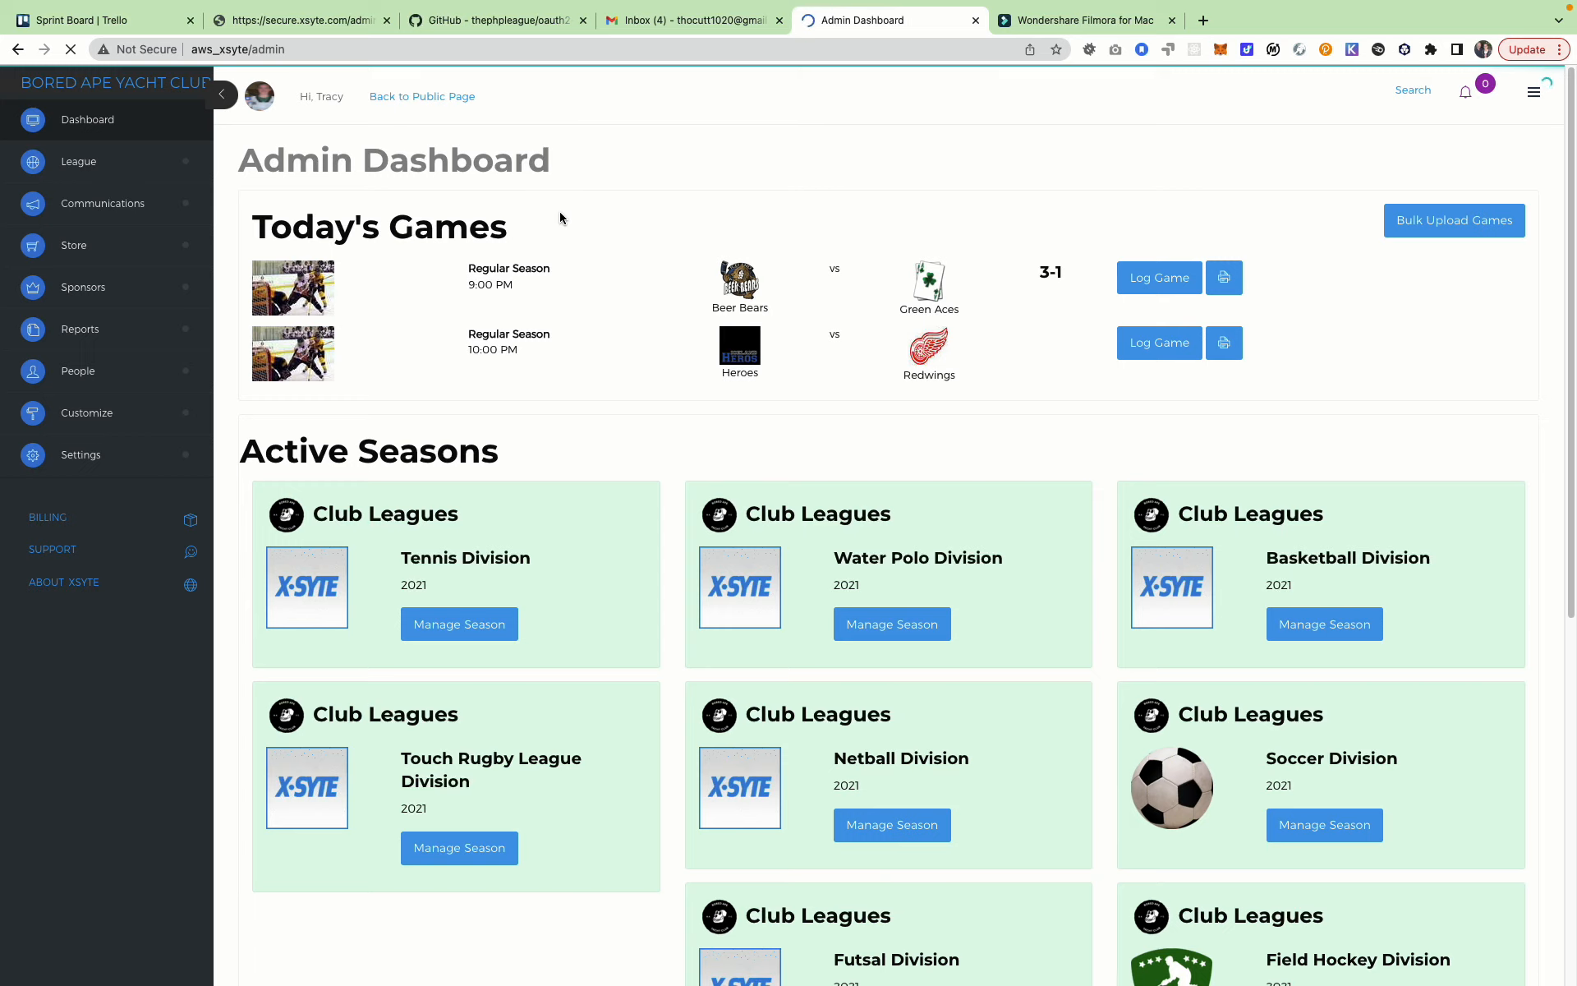
pyautogui.scroll(-7, 629, 426)
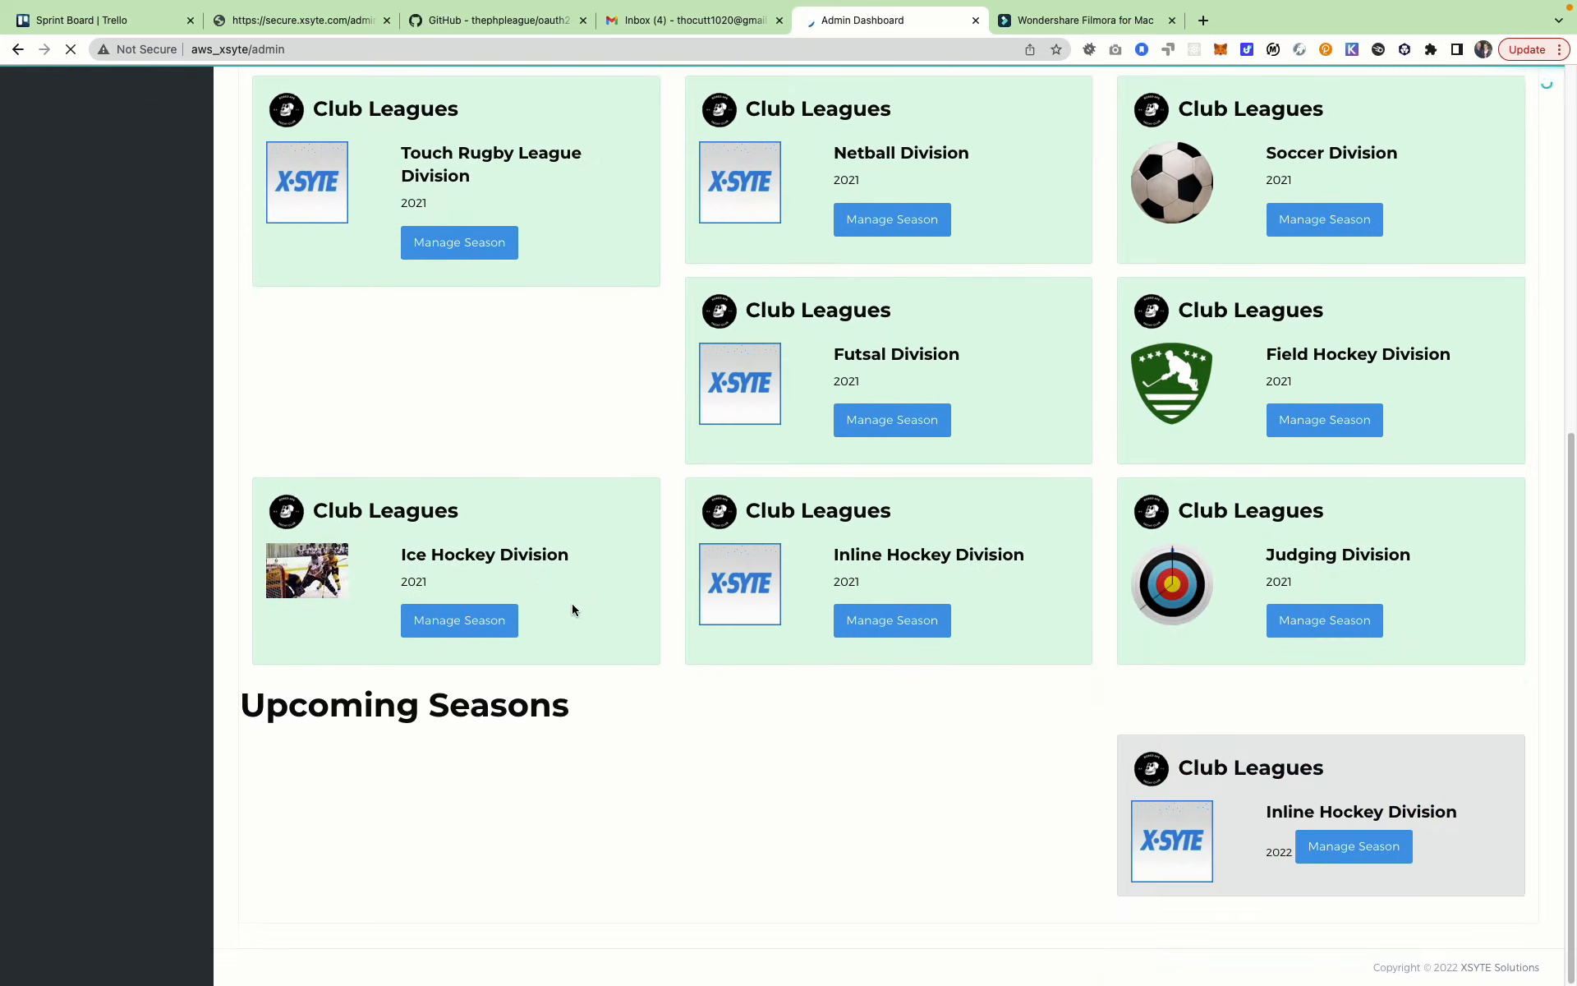
pyautogui.click(434, 622)
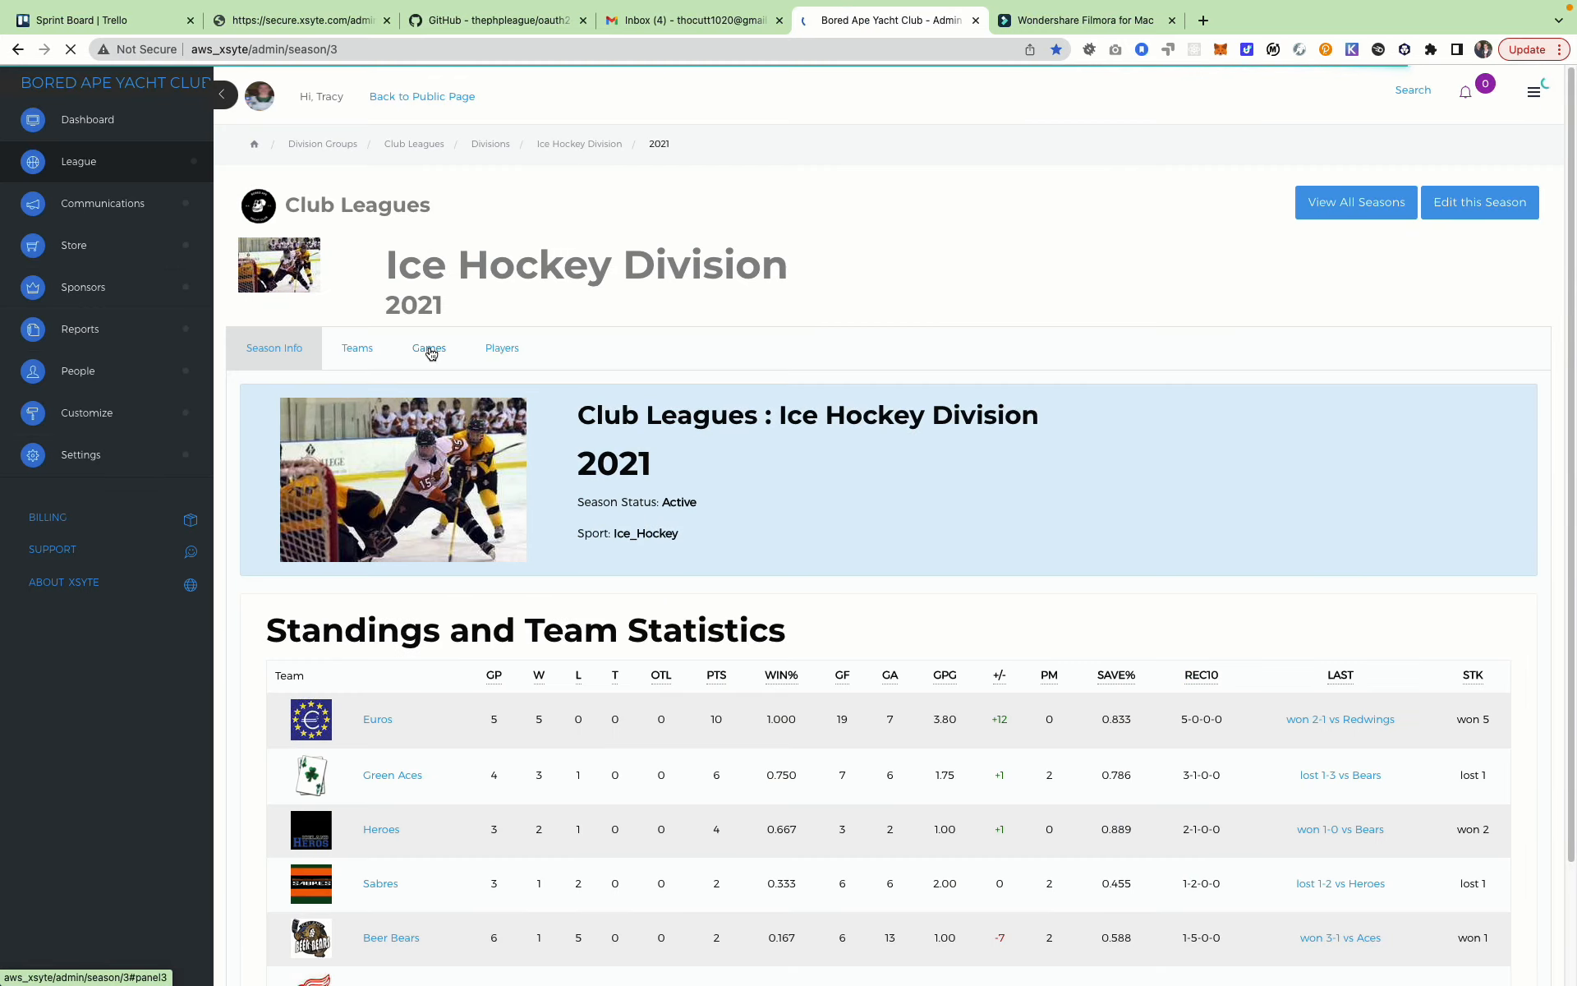
pyautogui.click(431, 350)
pyautogui.scroll(-4, 922, 520)
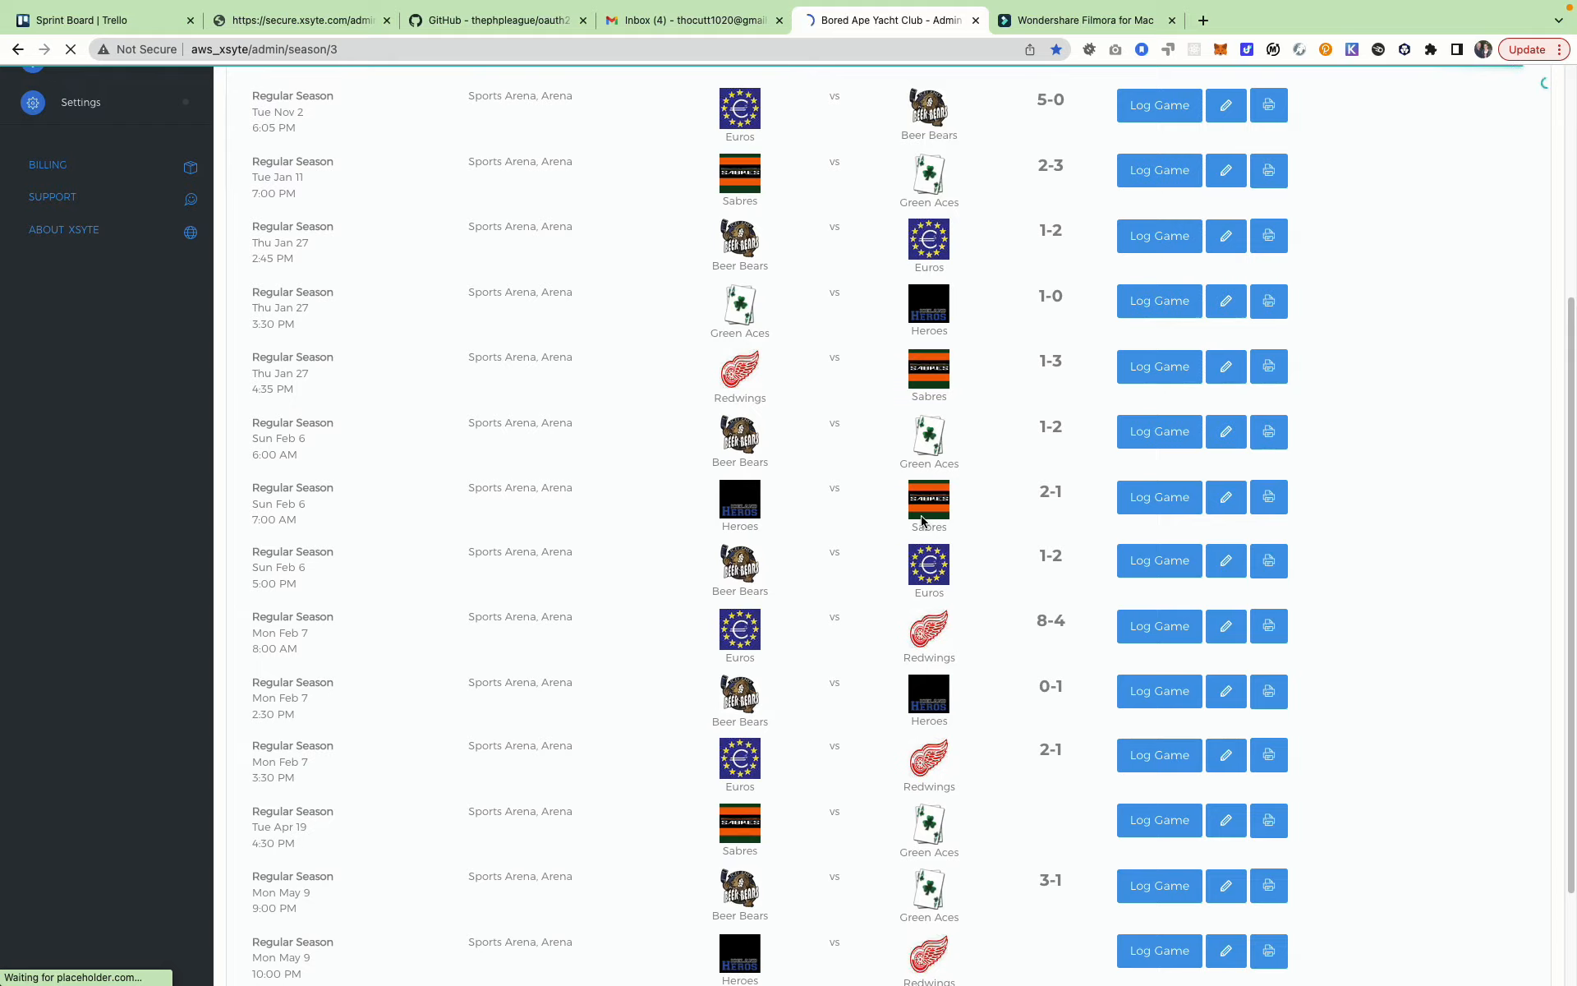
pyautogui.scroll(-2, 921, 520)
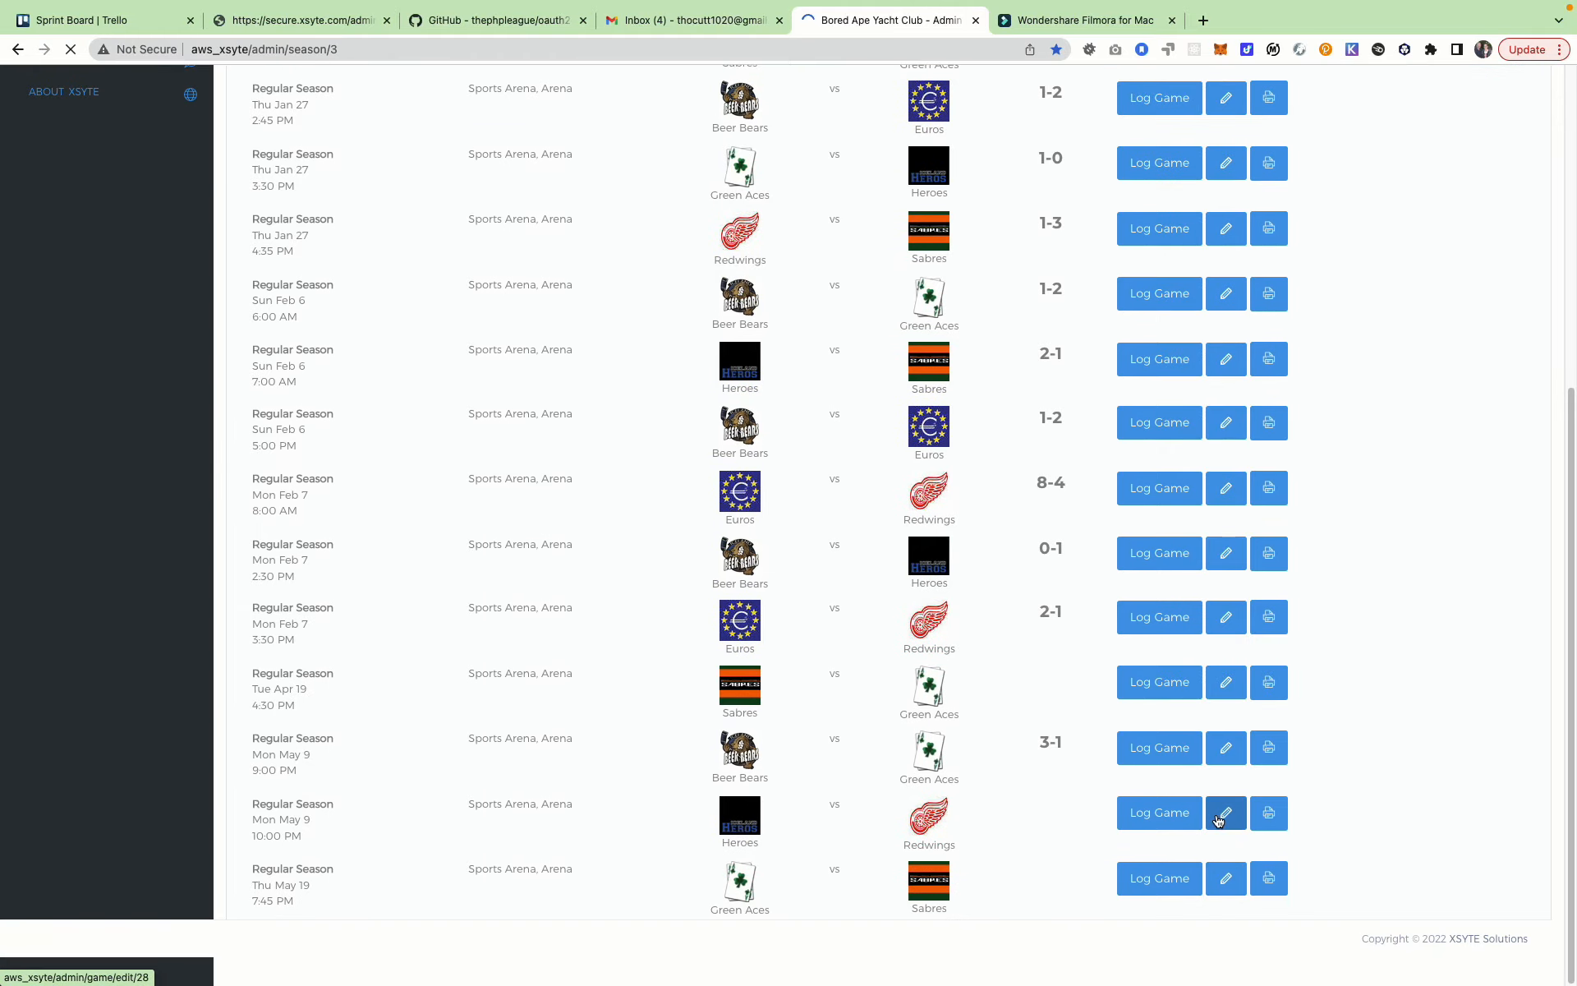
pyautogui.click(1146, 815)
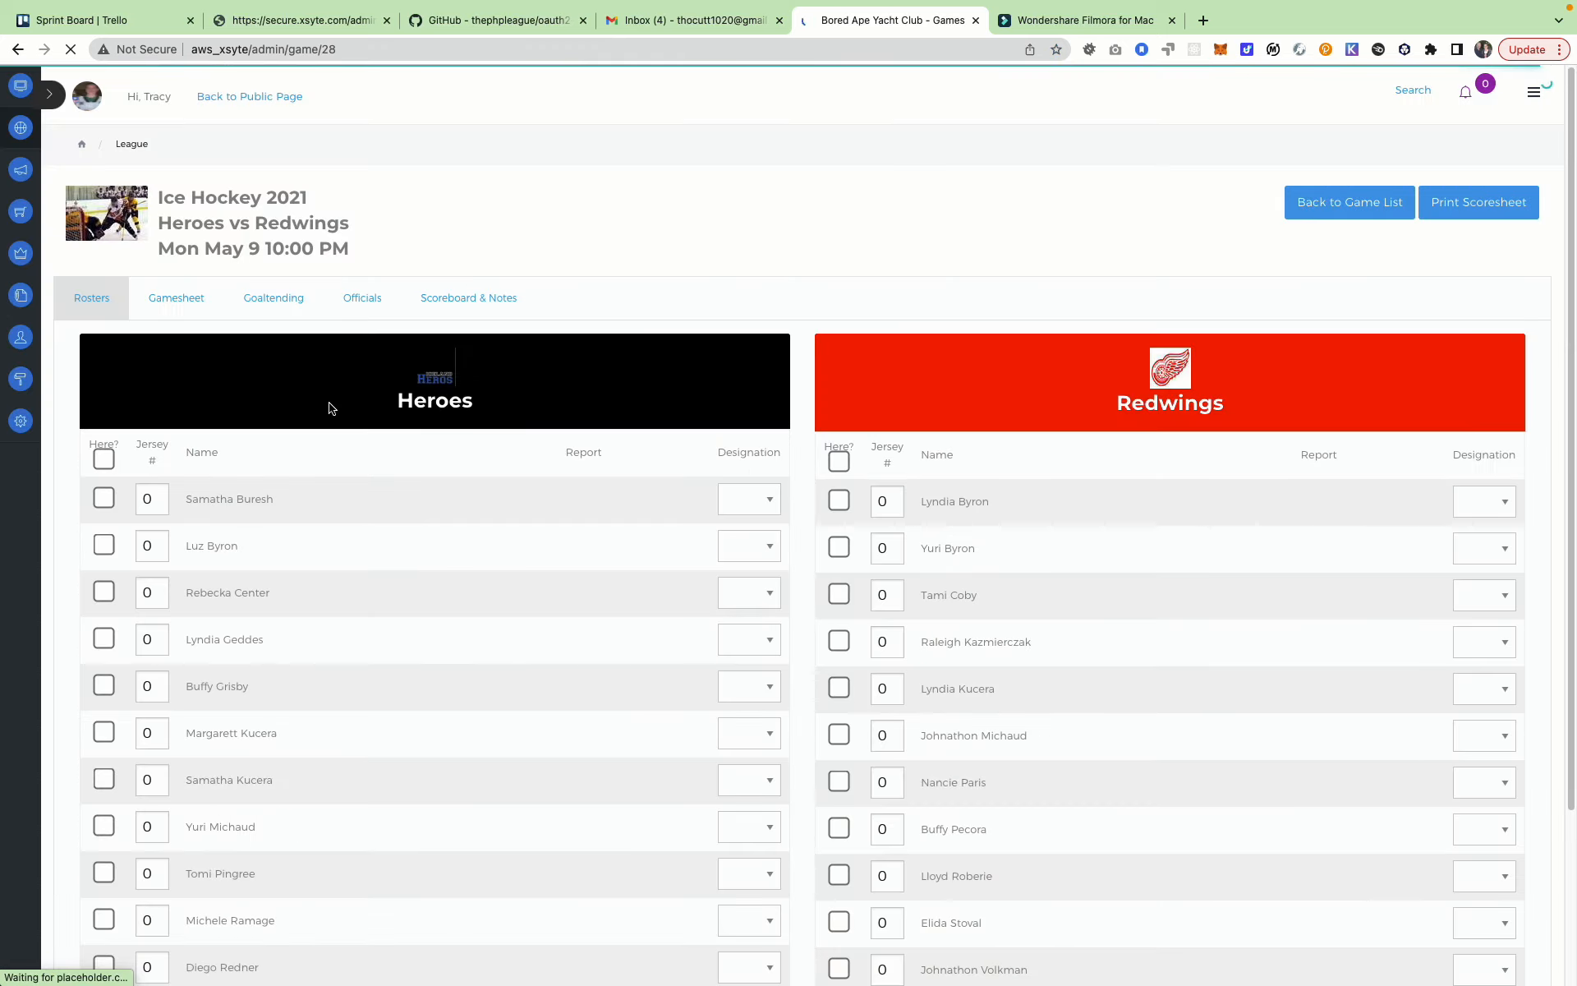
# Step: Mark every Heroes player on the game roster as present
pyautogui.scroll(-1, 323, 404)
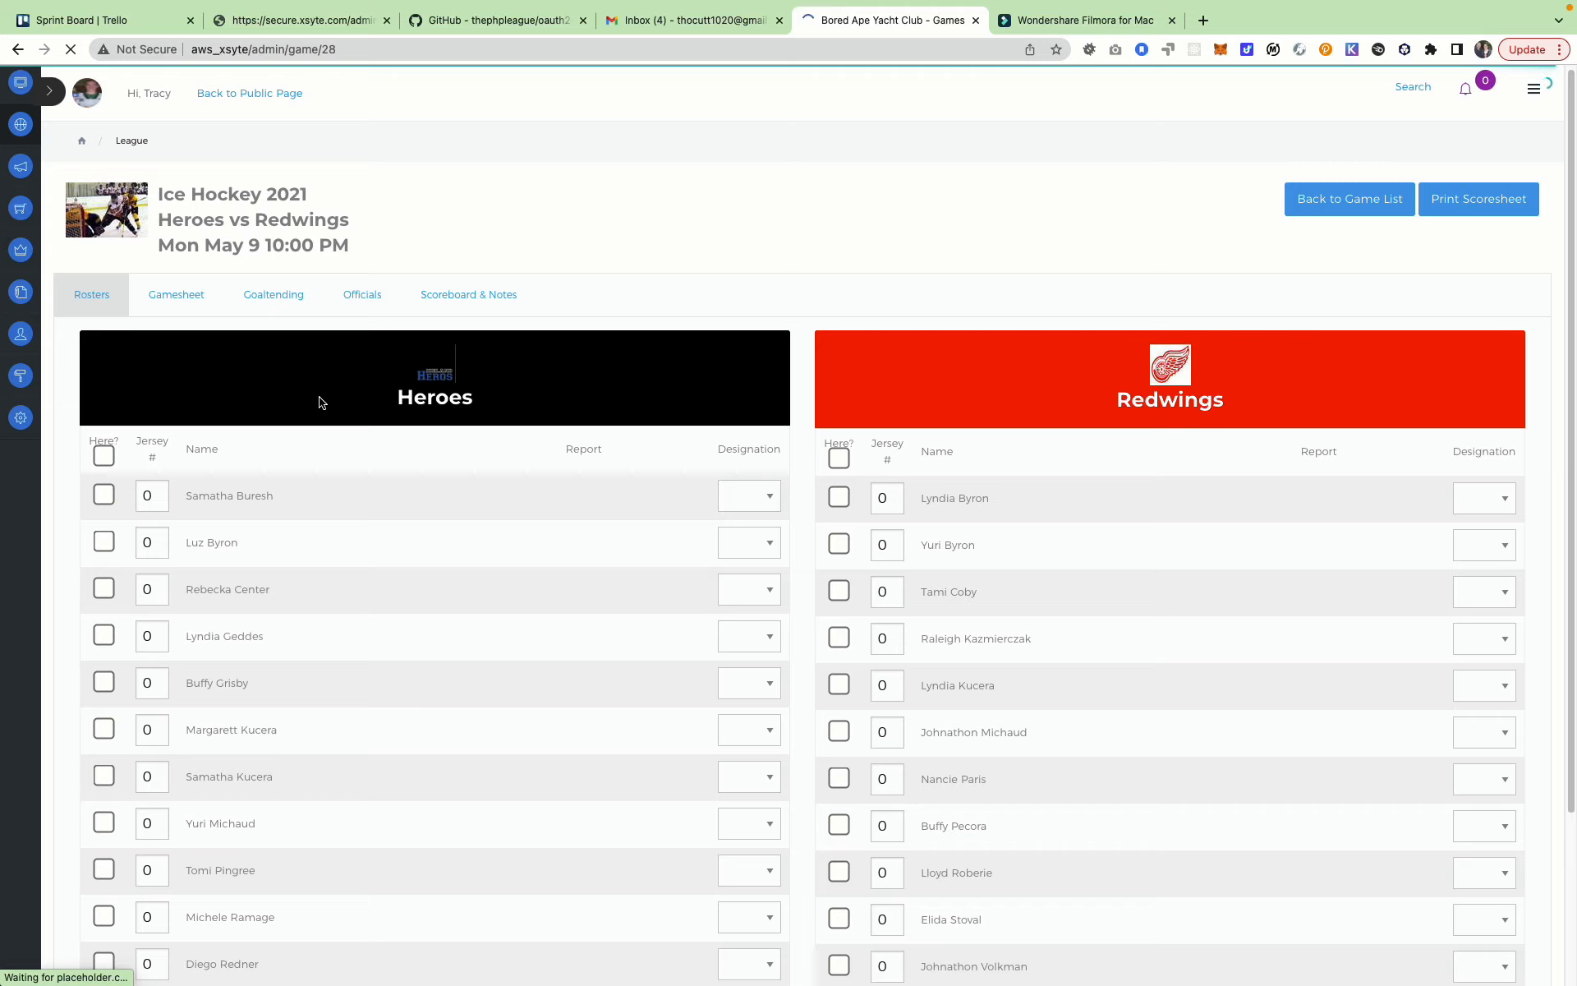
pyautogui.scroll(-5, 321, 401)
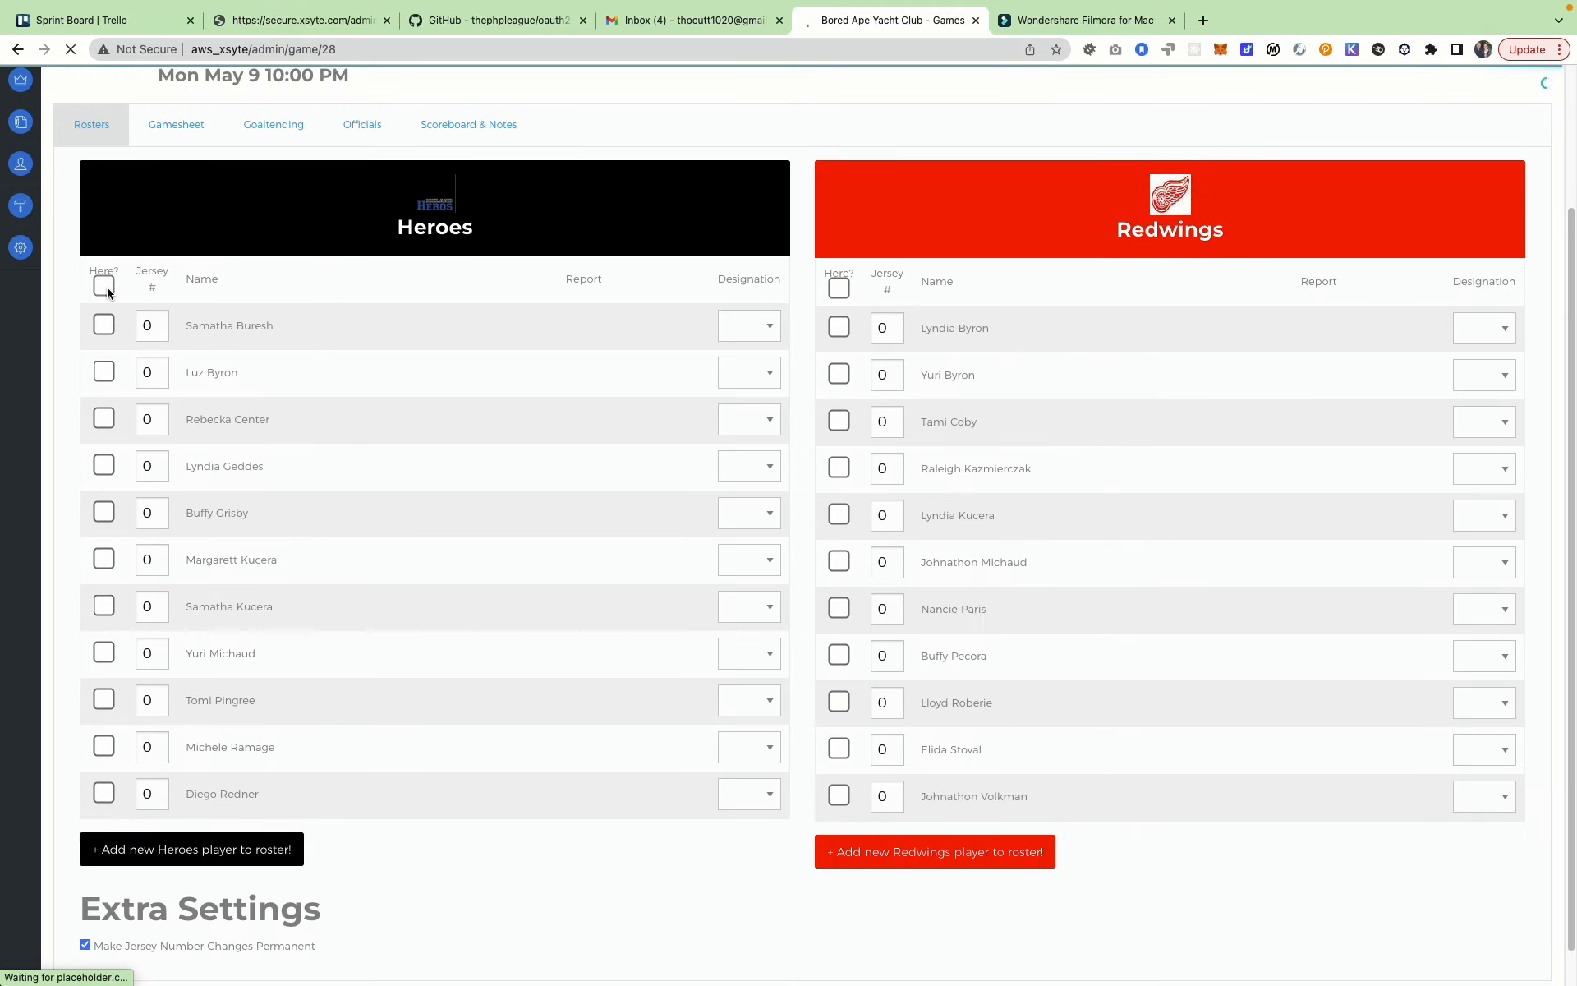
pyautogui.click(105, 287)
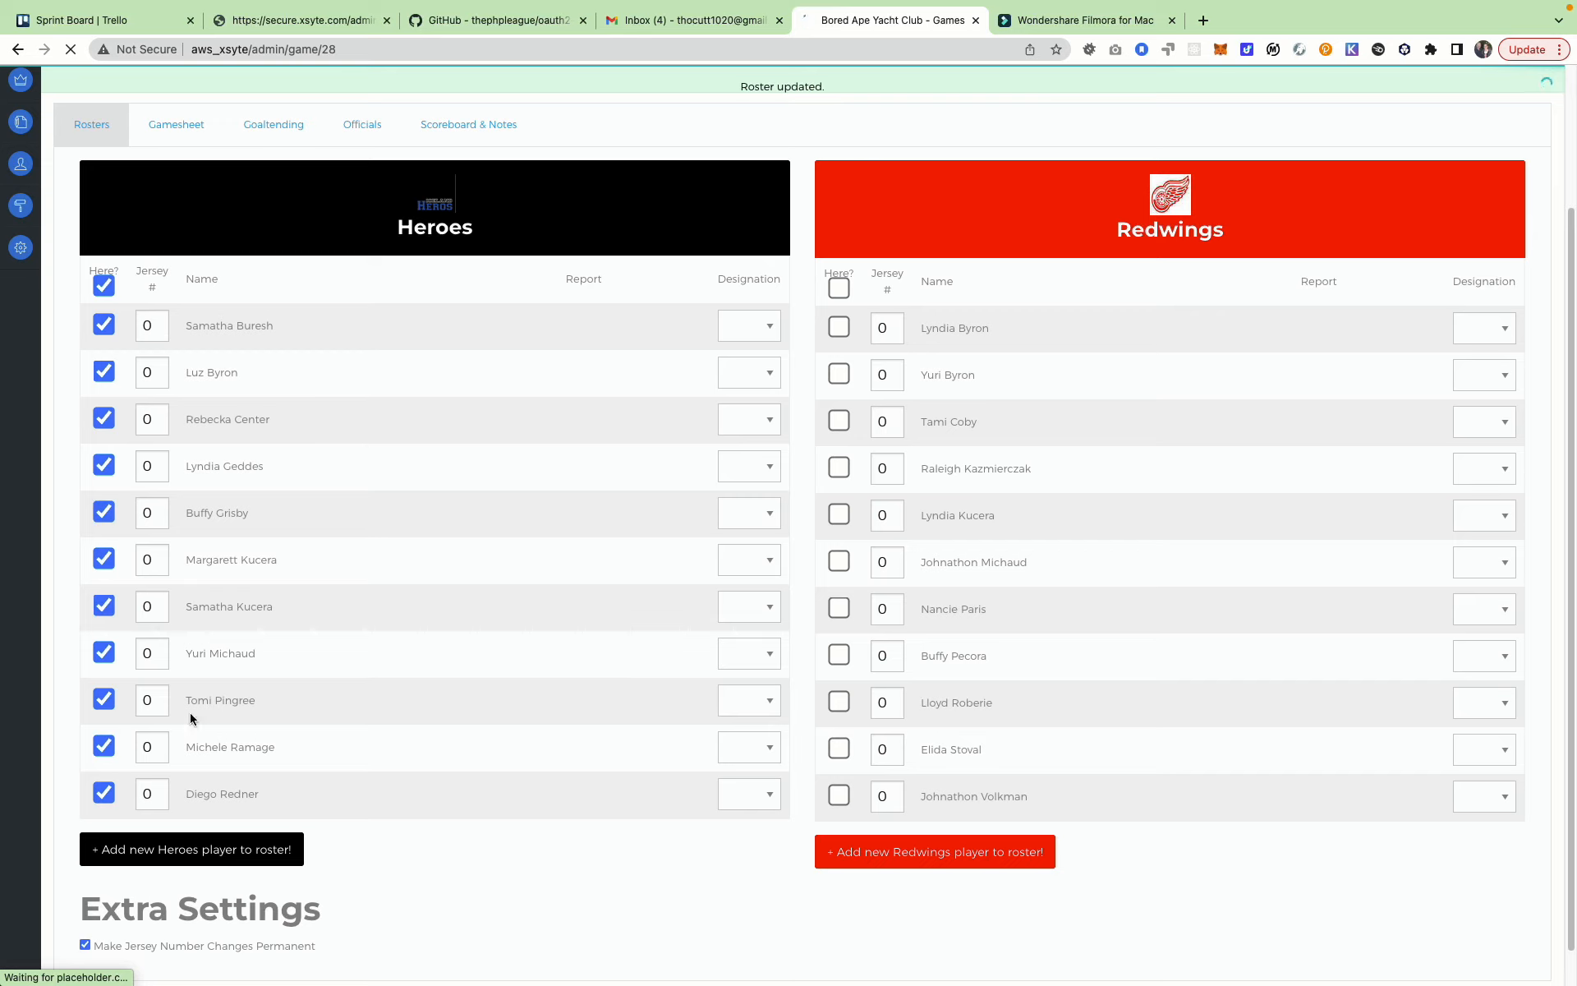
# Step: Set the jersey numbers of the first four Heroes players to 1, 12, 20 and 40
pyautogui.click(150, 325)
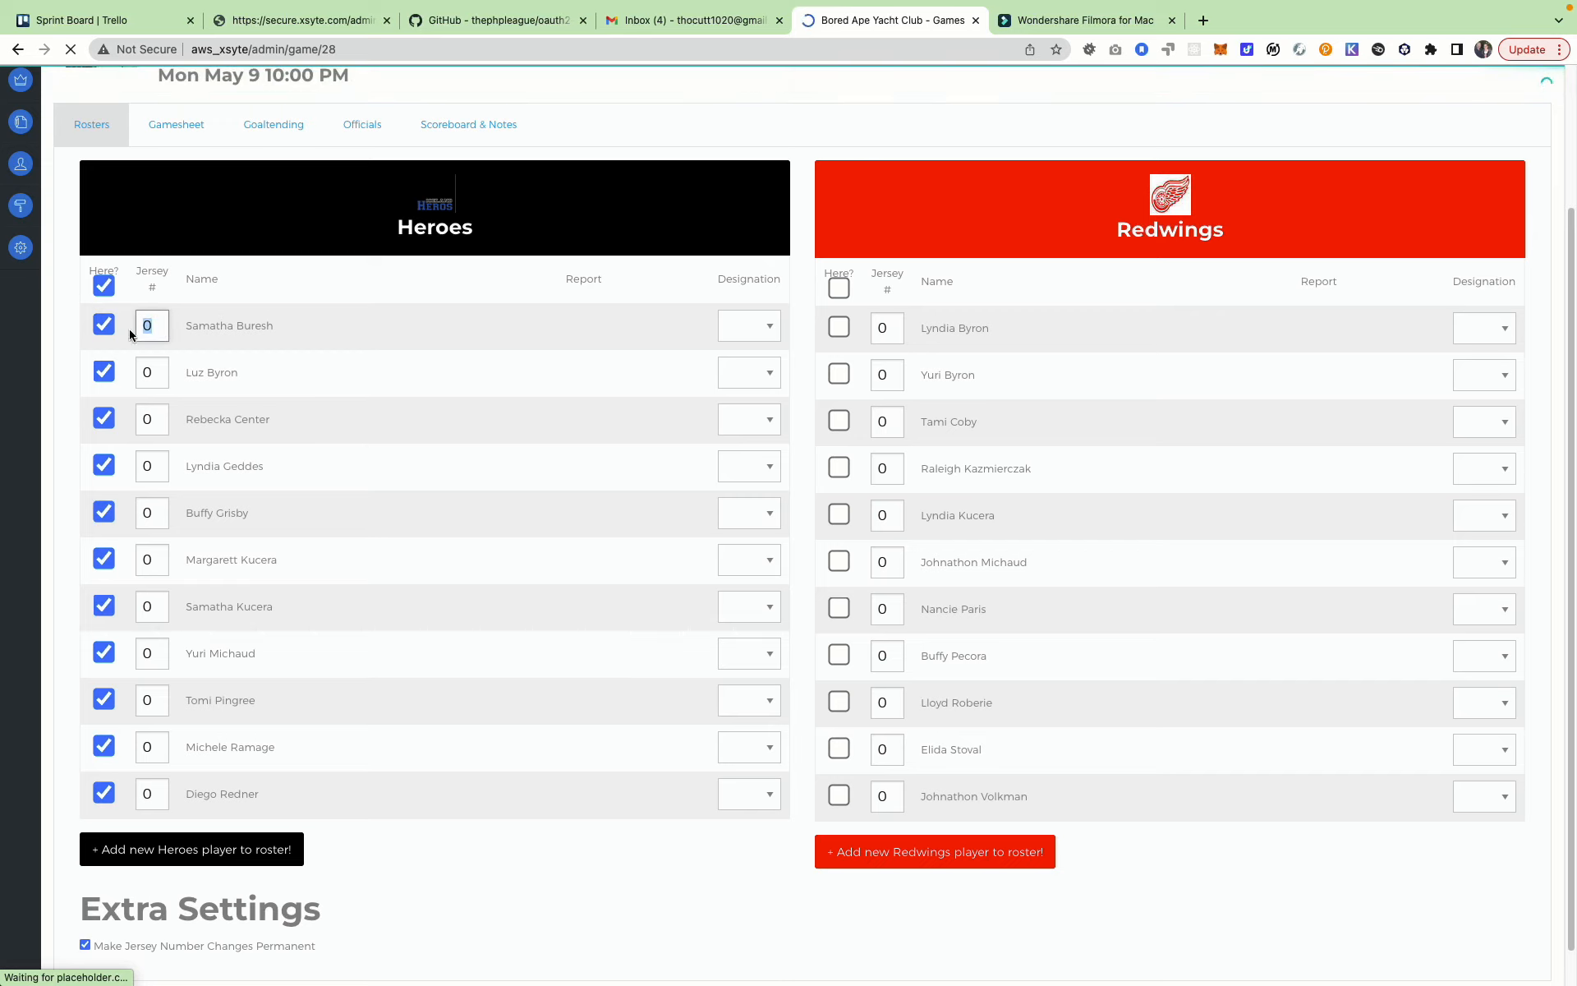
pyautogui.click(328, 335)
pyautogui.moveTo(165, 373); pyautogui.dragTo(102, 376)
pyautogui.write('12')
pyautogui.click(327, 349)
pyautogui.moveTo(160, 420); pyautogui.dragTo(87, 428)
pyautogui.write('20')
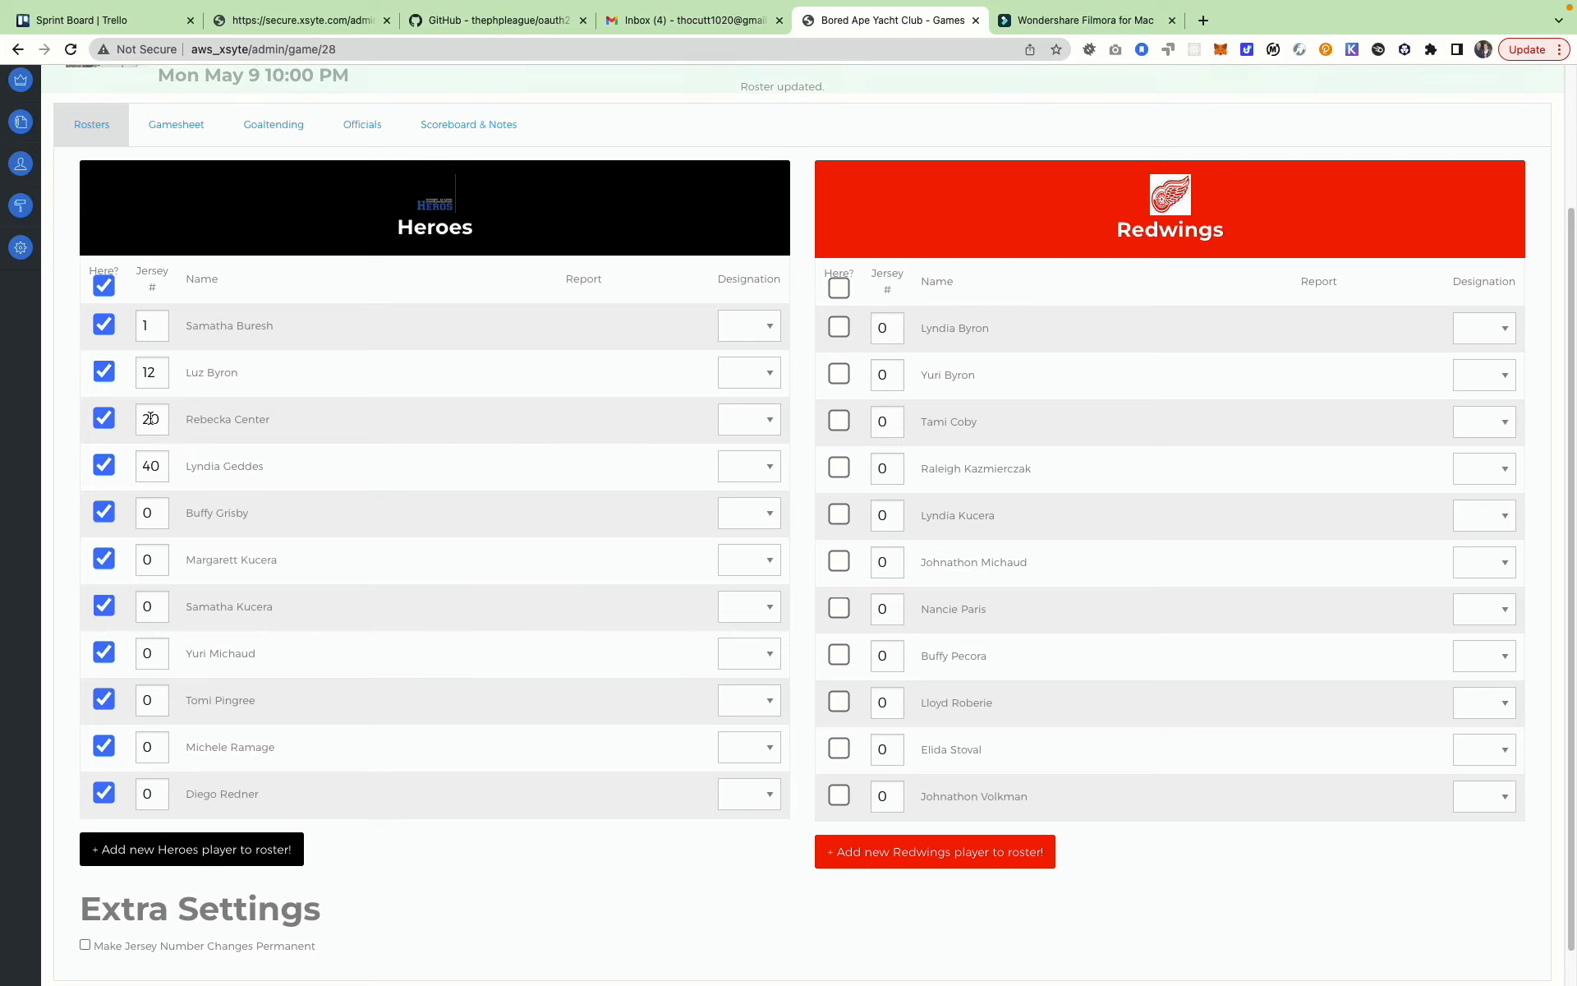
# Step: Set the third Heroes player's jersey number to 30 and turn on permanent jersey number changes
pyautogui.moveTo(152, 419); pyautogui.dragTo(138, 416)
pyautogui.write('3')
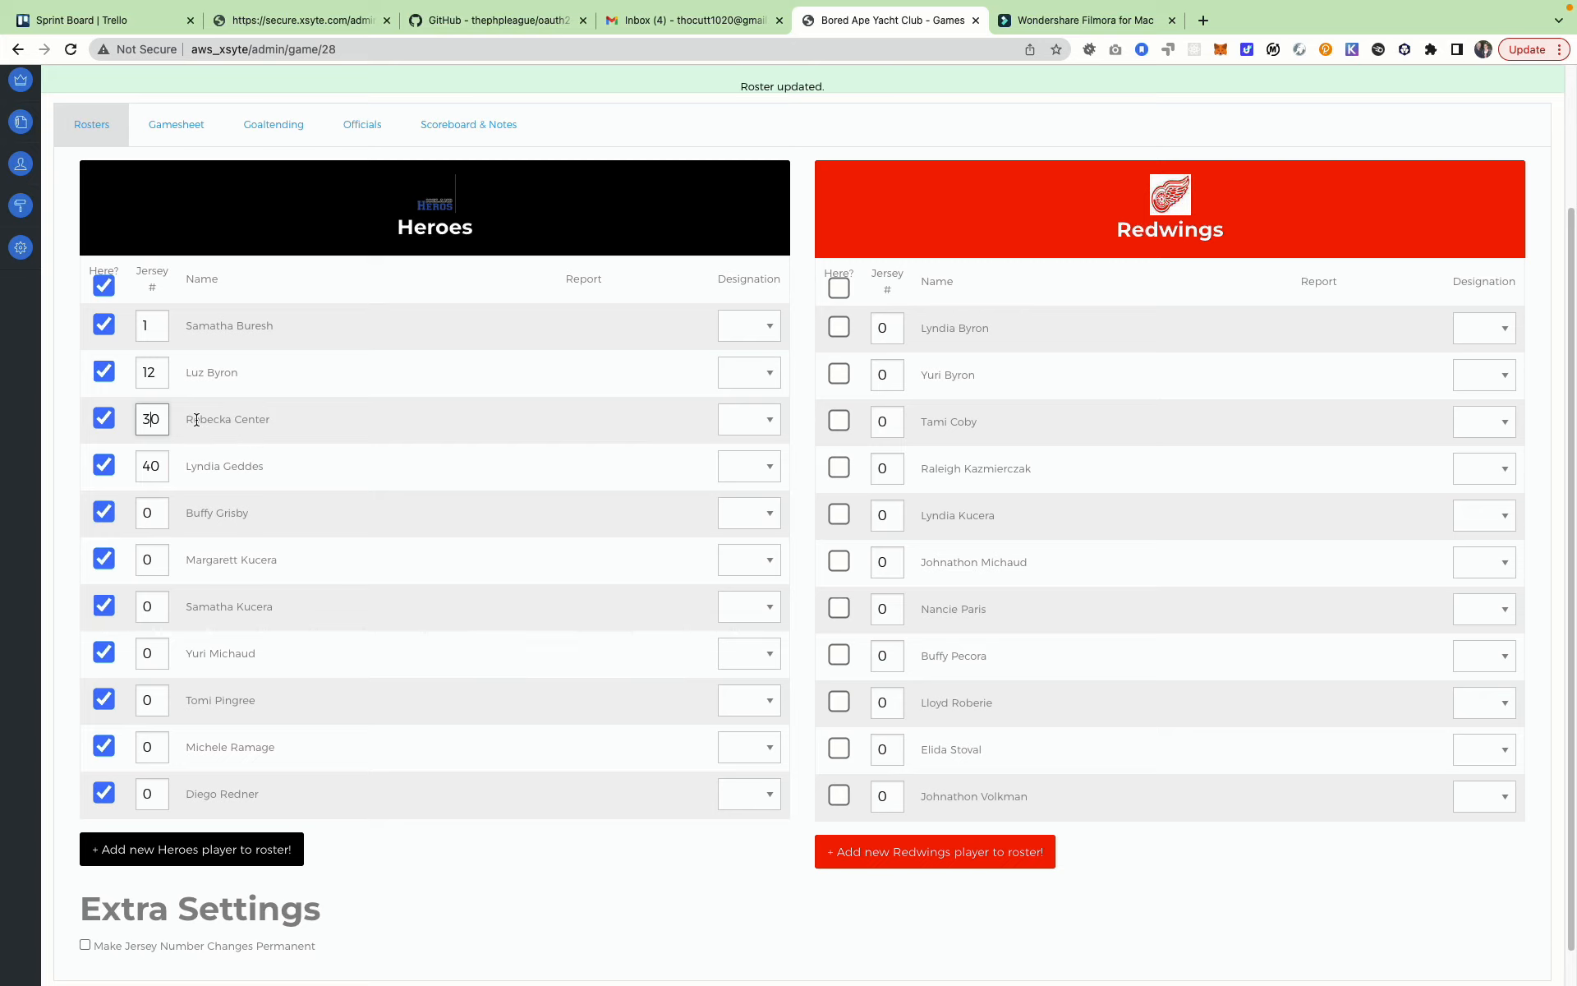
pyautogui.click(85, 945)
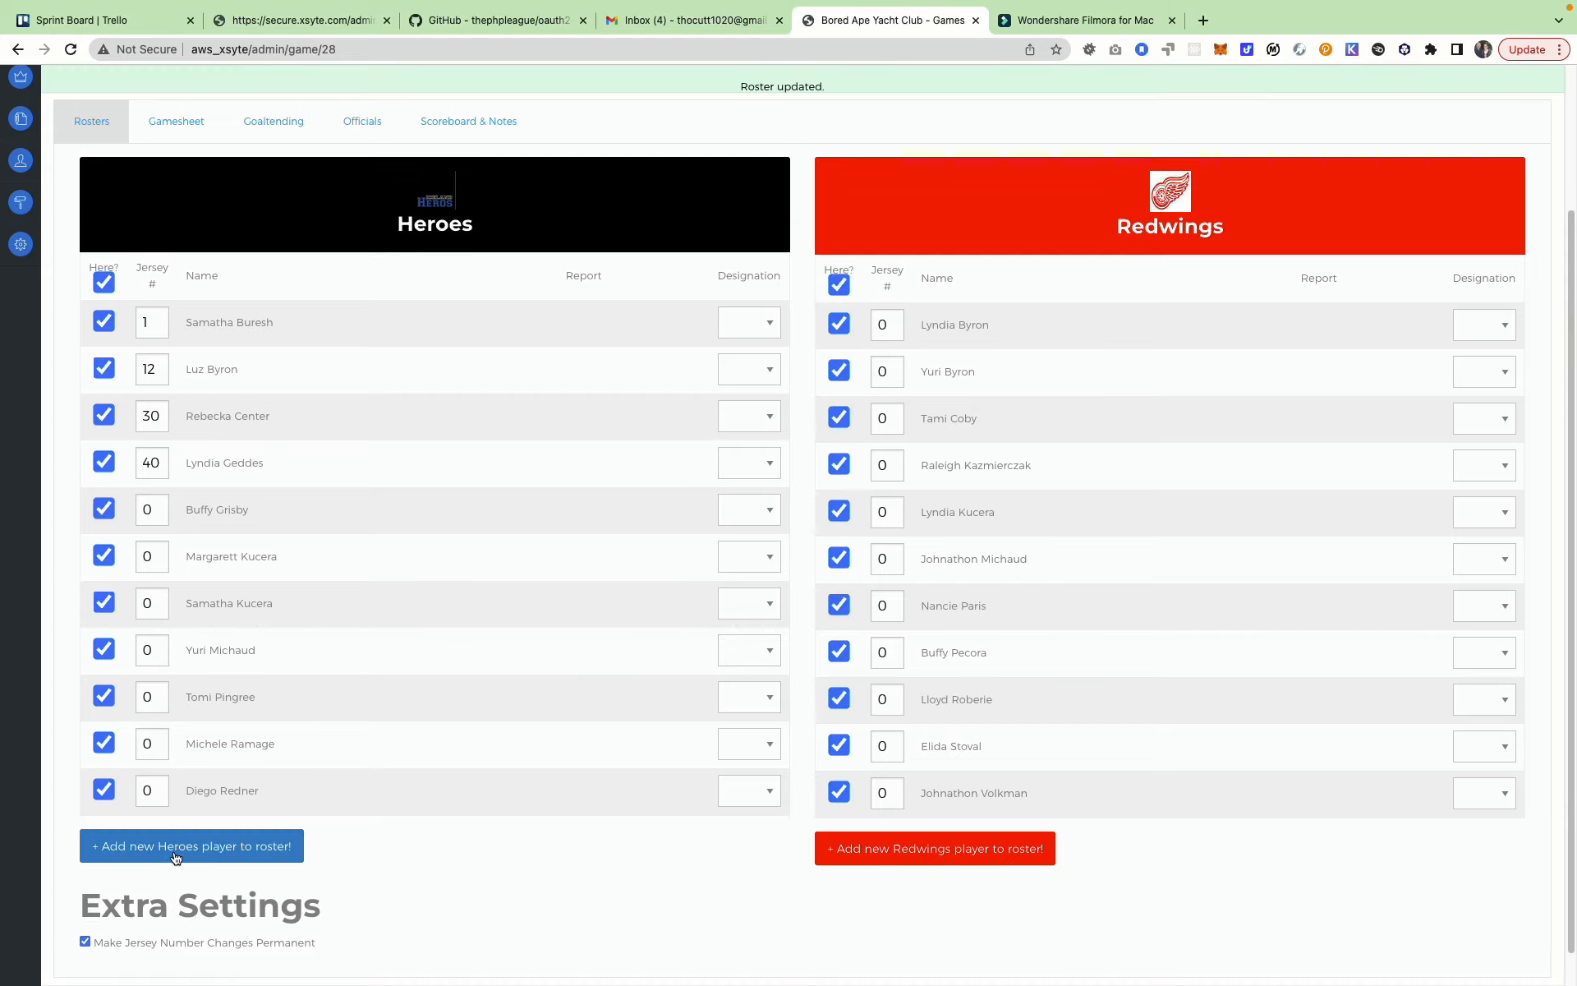
# Step: Add a new Heroes player to the roster with a full name, jersey number 99, position Center and status Active
pyautogui.click(185, 853)
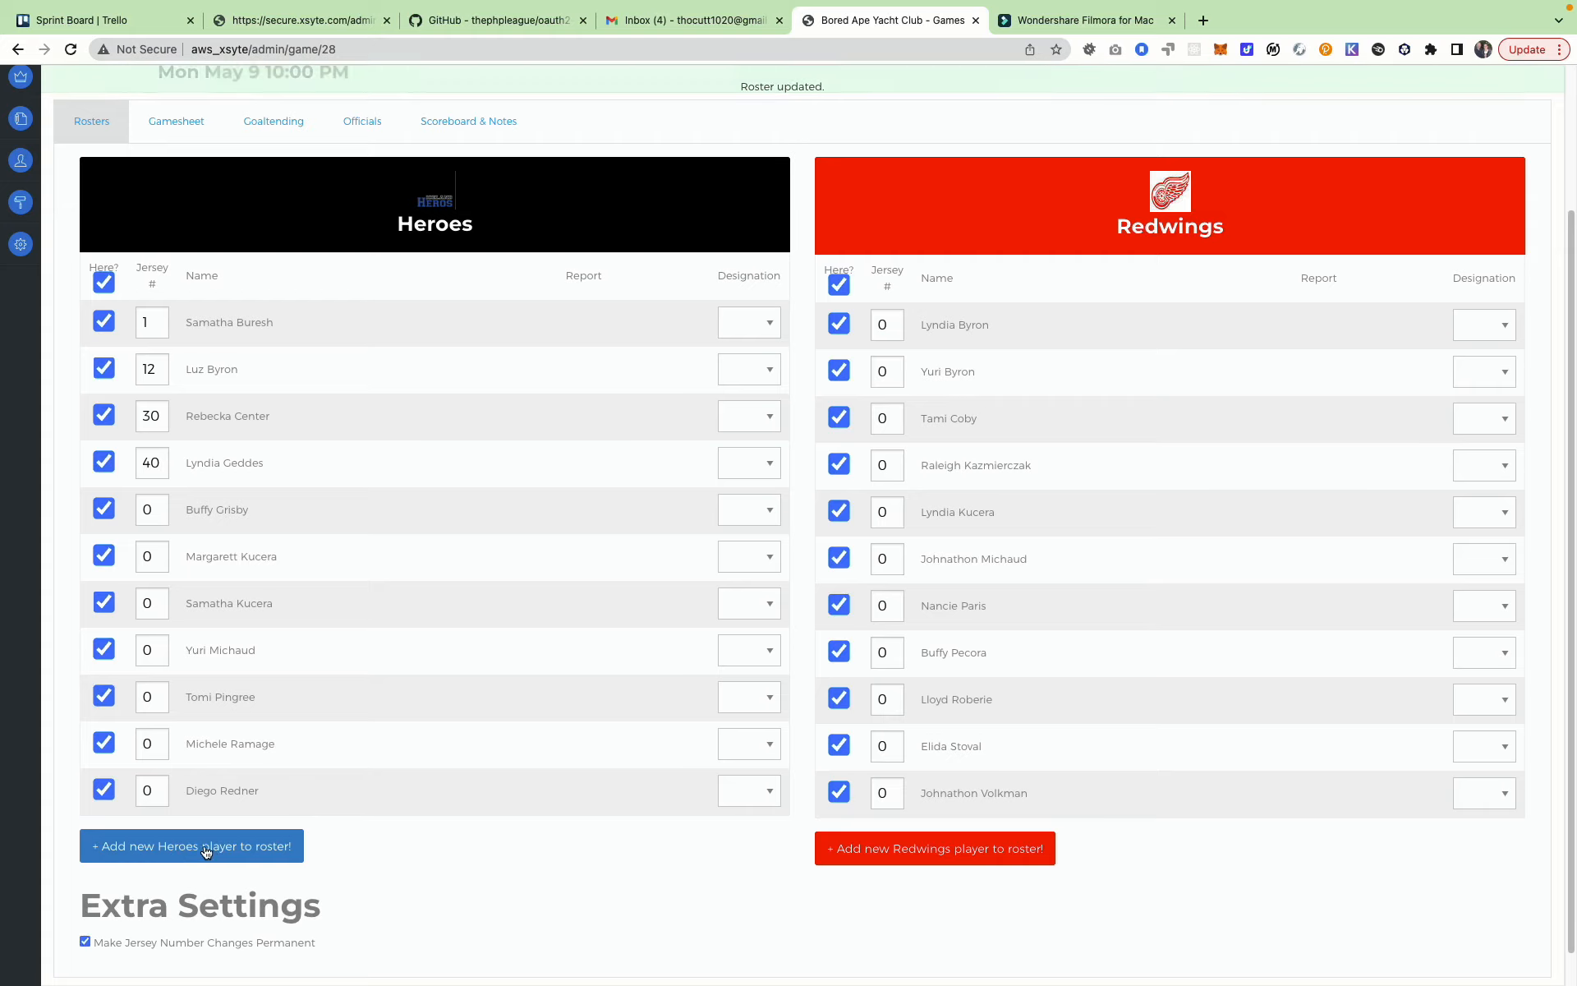
pyautogui.click(197, 853)
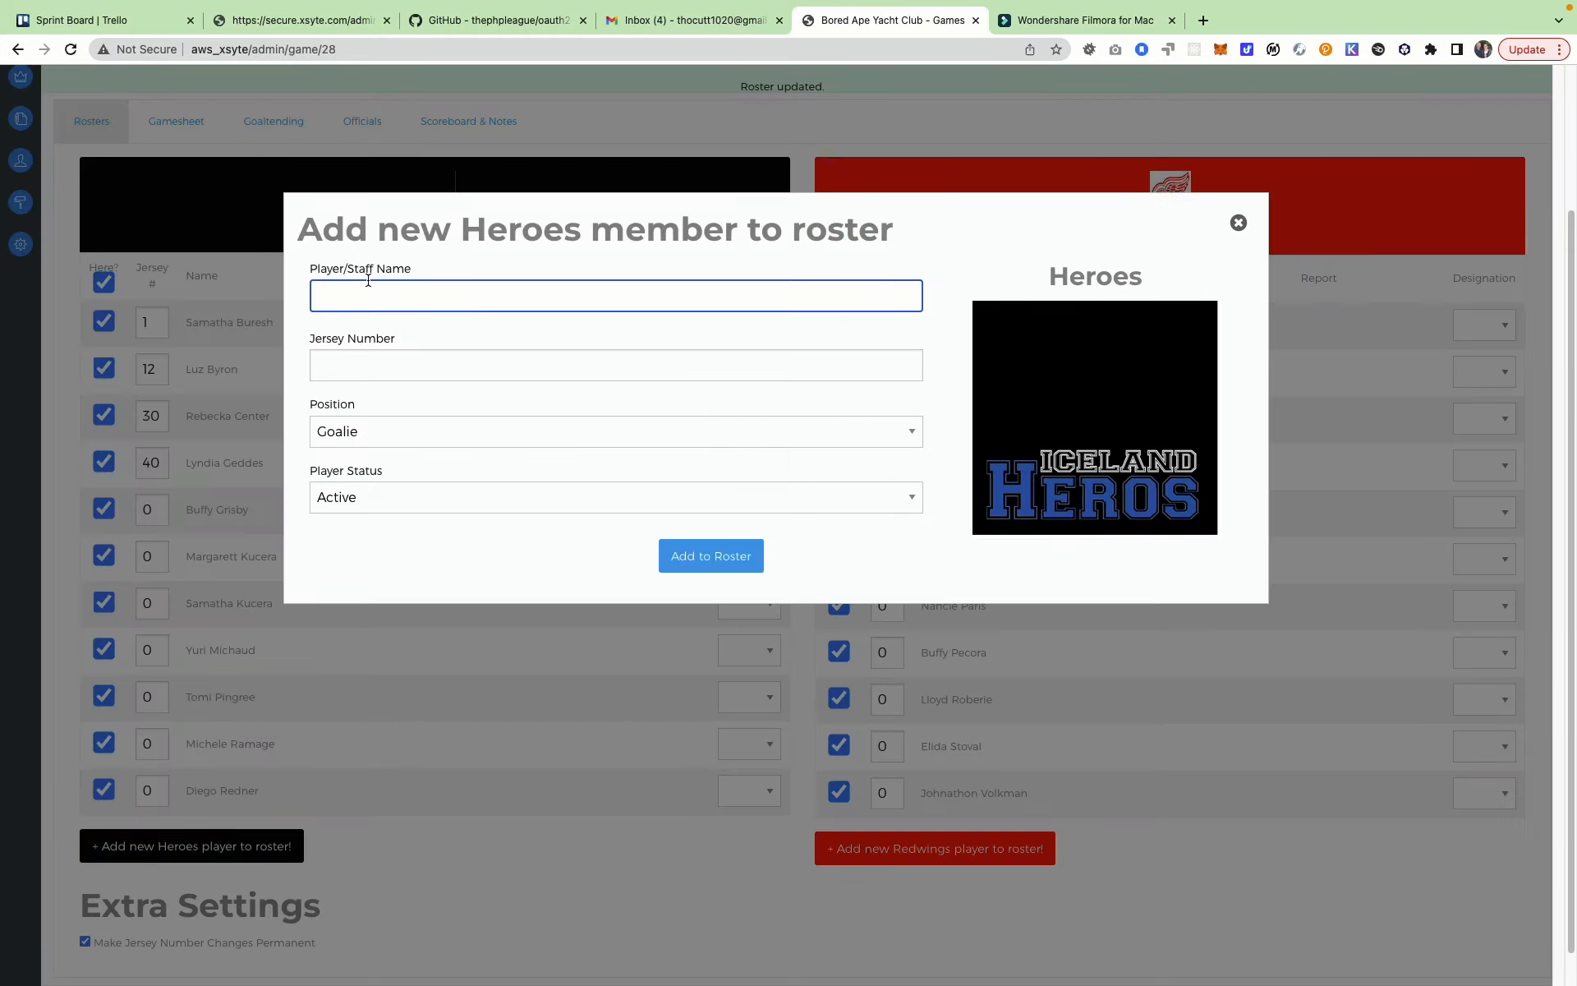
pyautogui.write('Bob De')
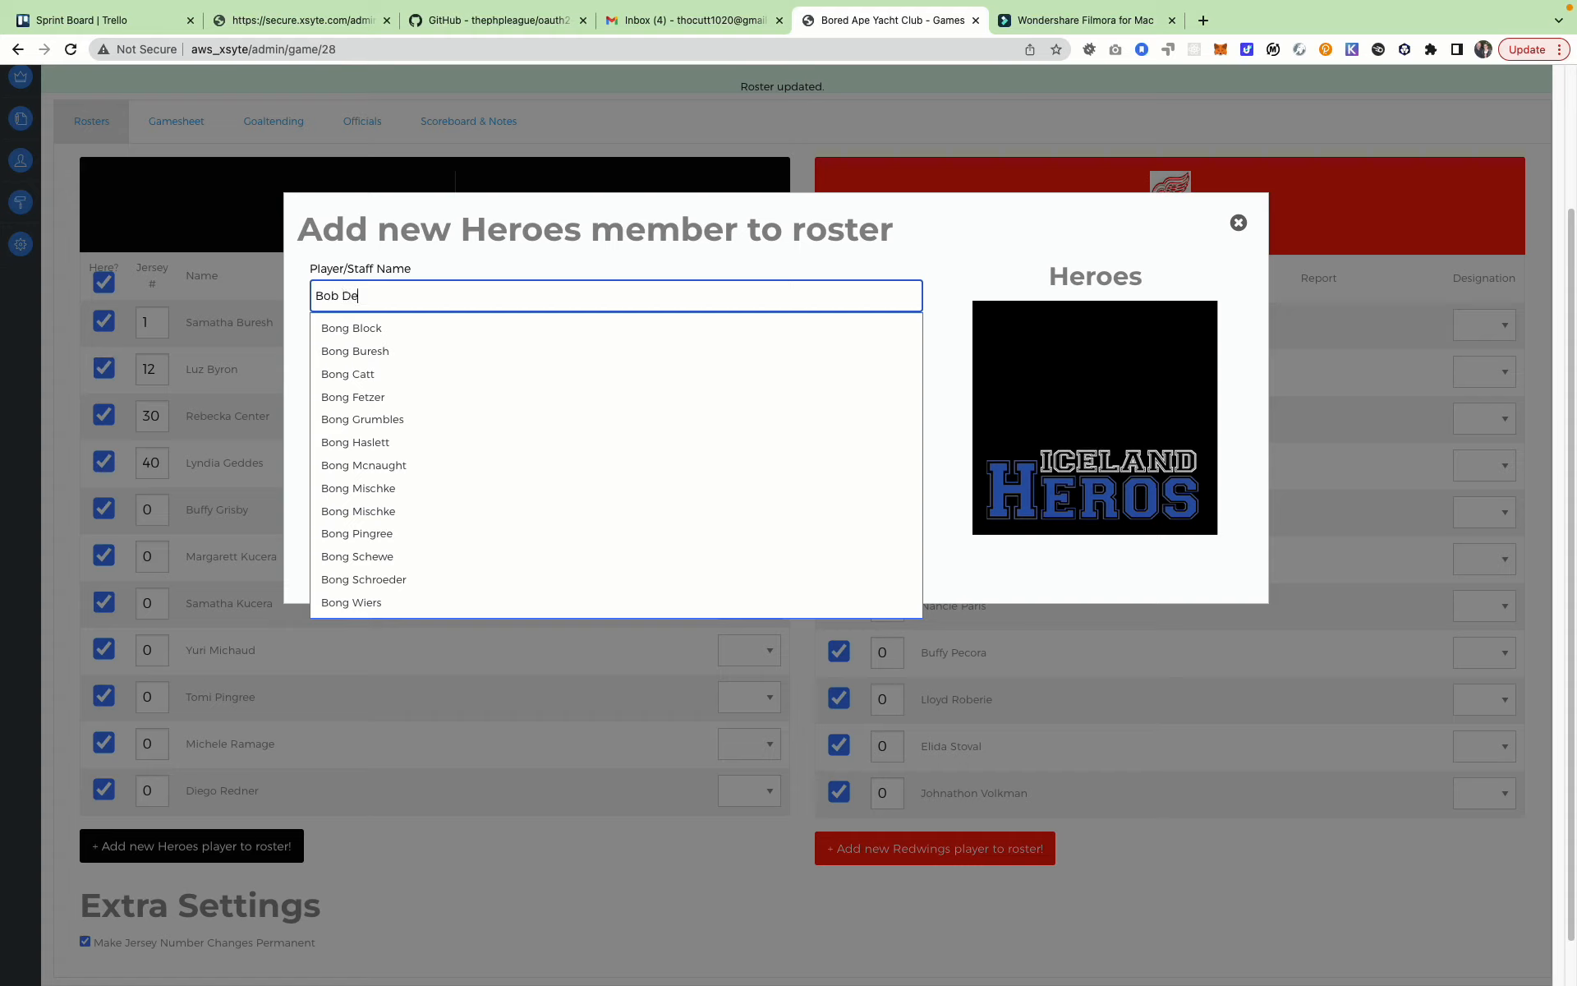
pyautogui.write('nver')
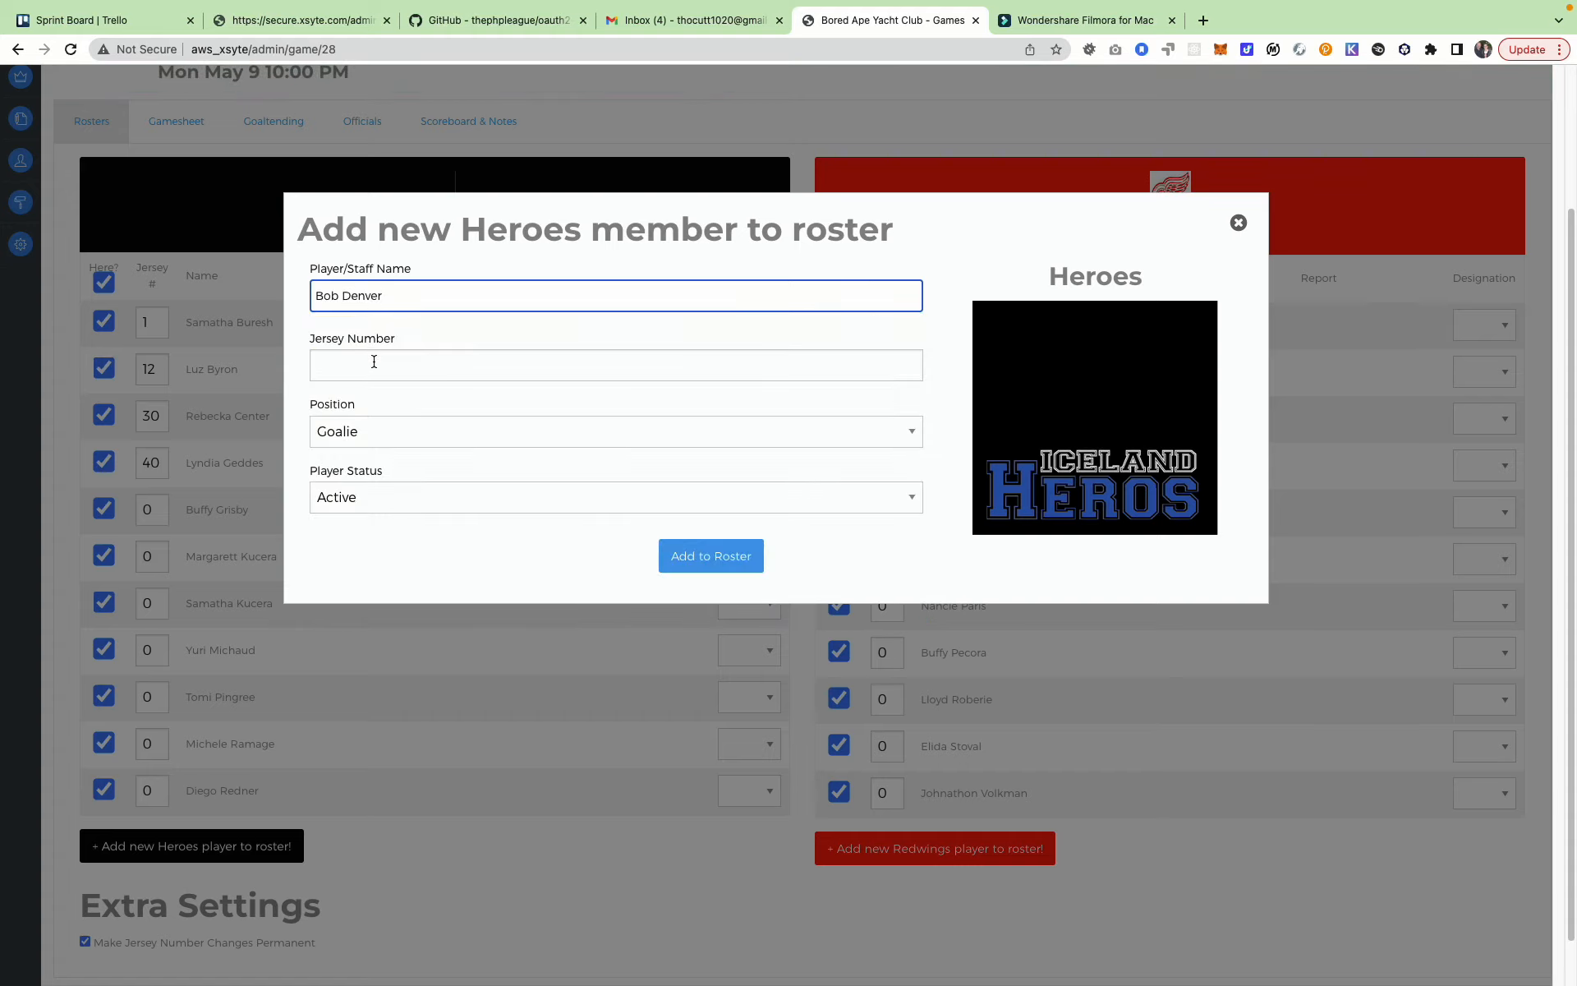
pyautogui.click(374, 361)
pyautogui.write('99')
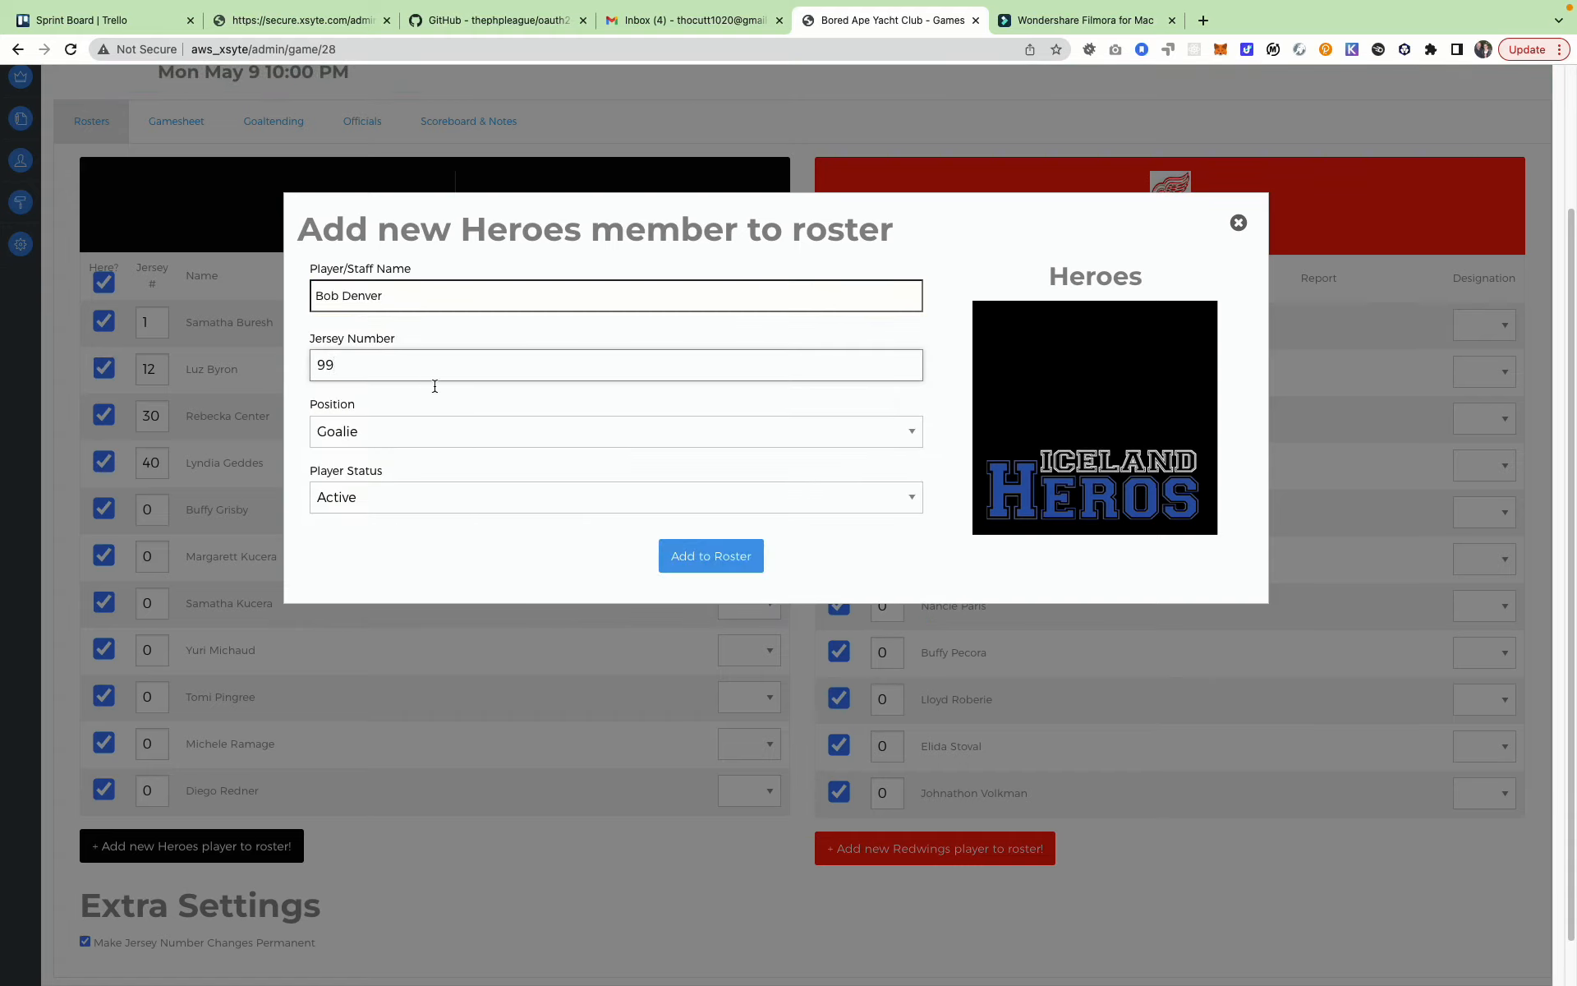
pyautogui.click(483, 420)
pyautogui.click(471, 485)
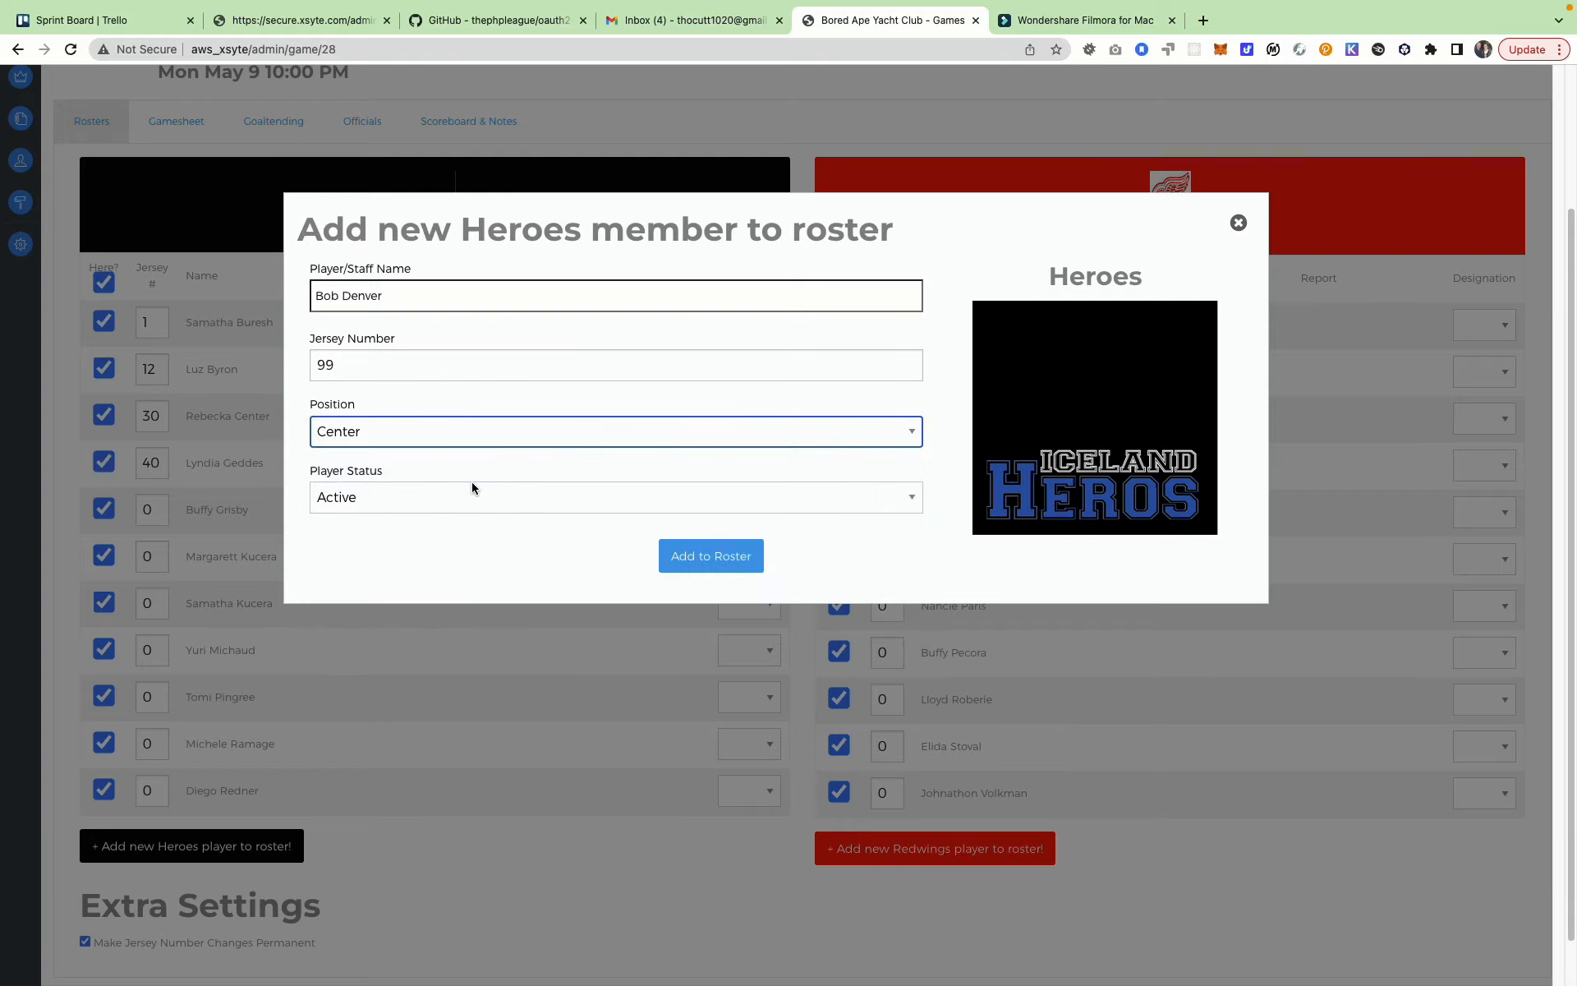
pyautogui.click(718, 561)
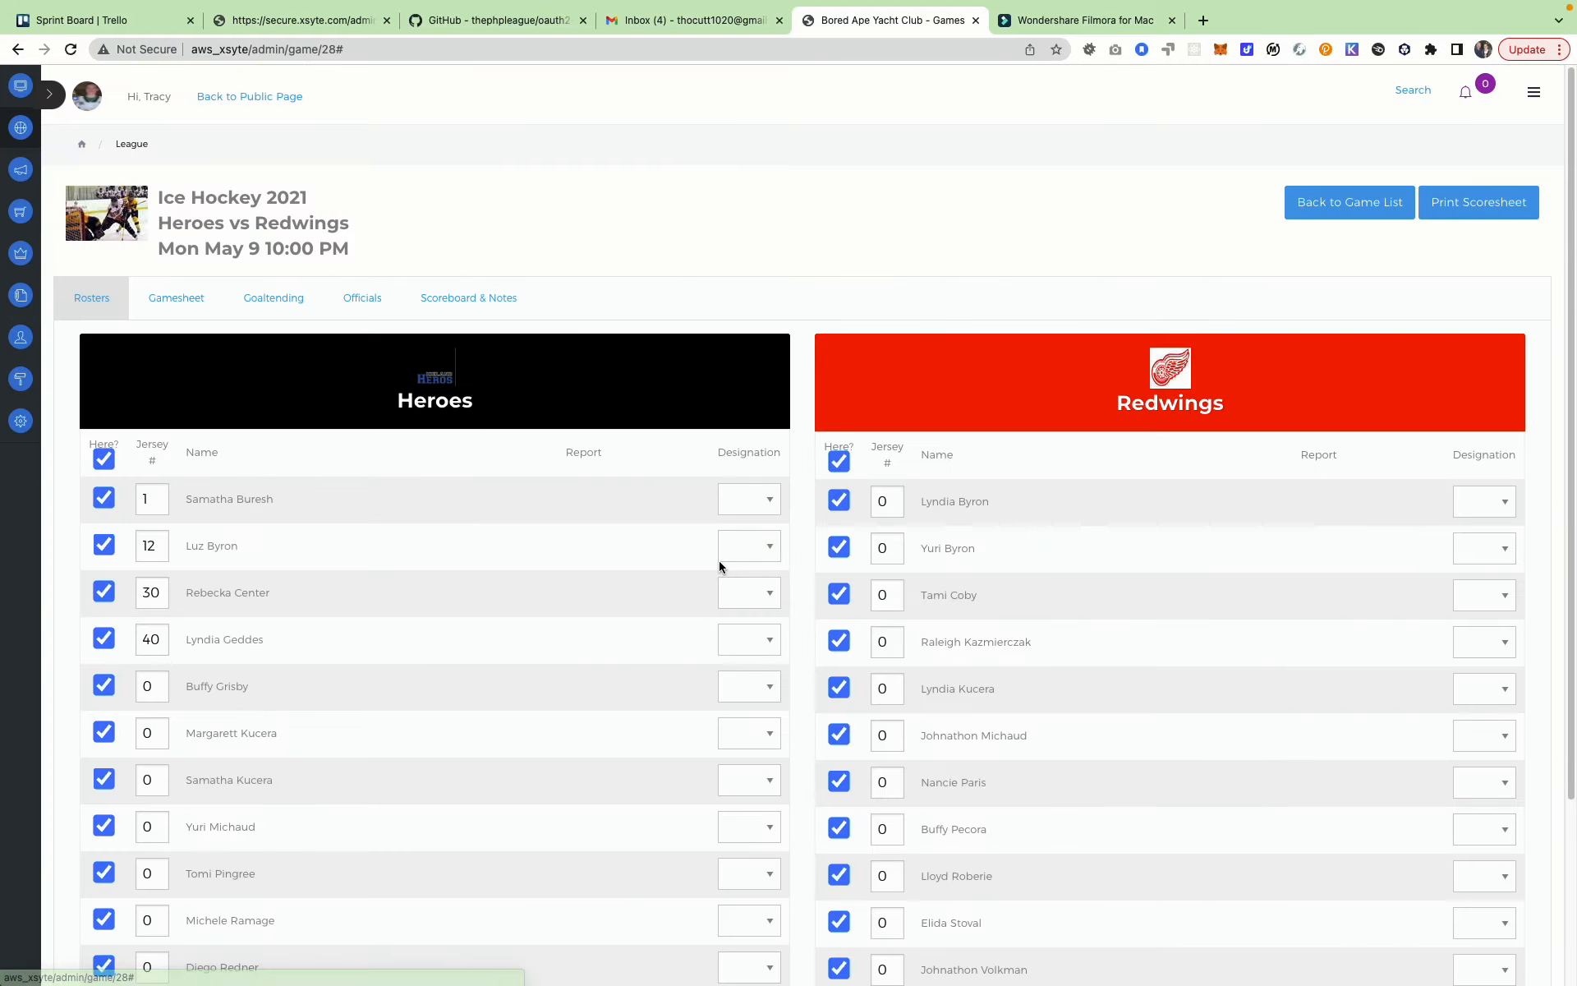
pyautogui.scroll(-4, 395, 468)
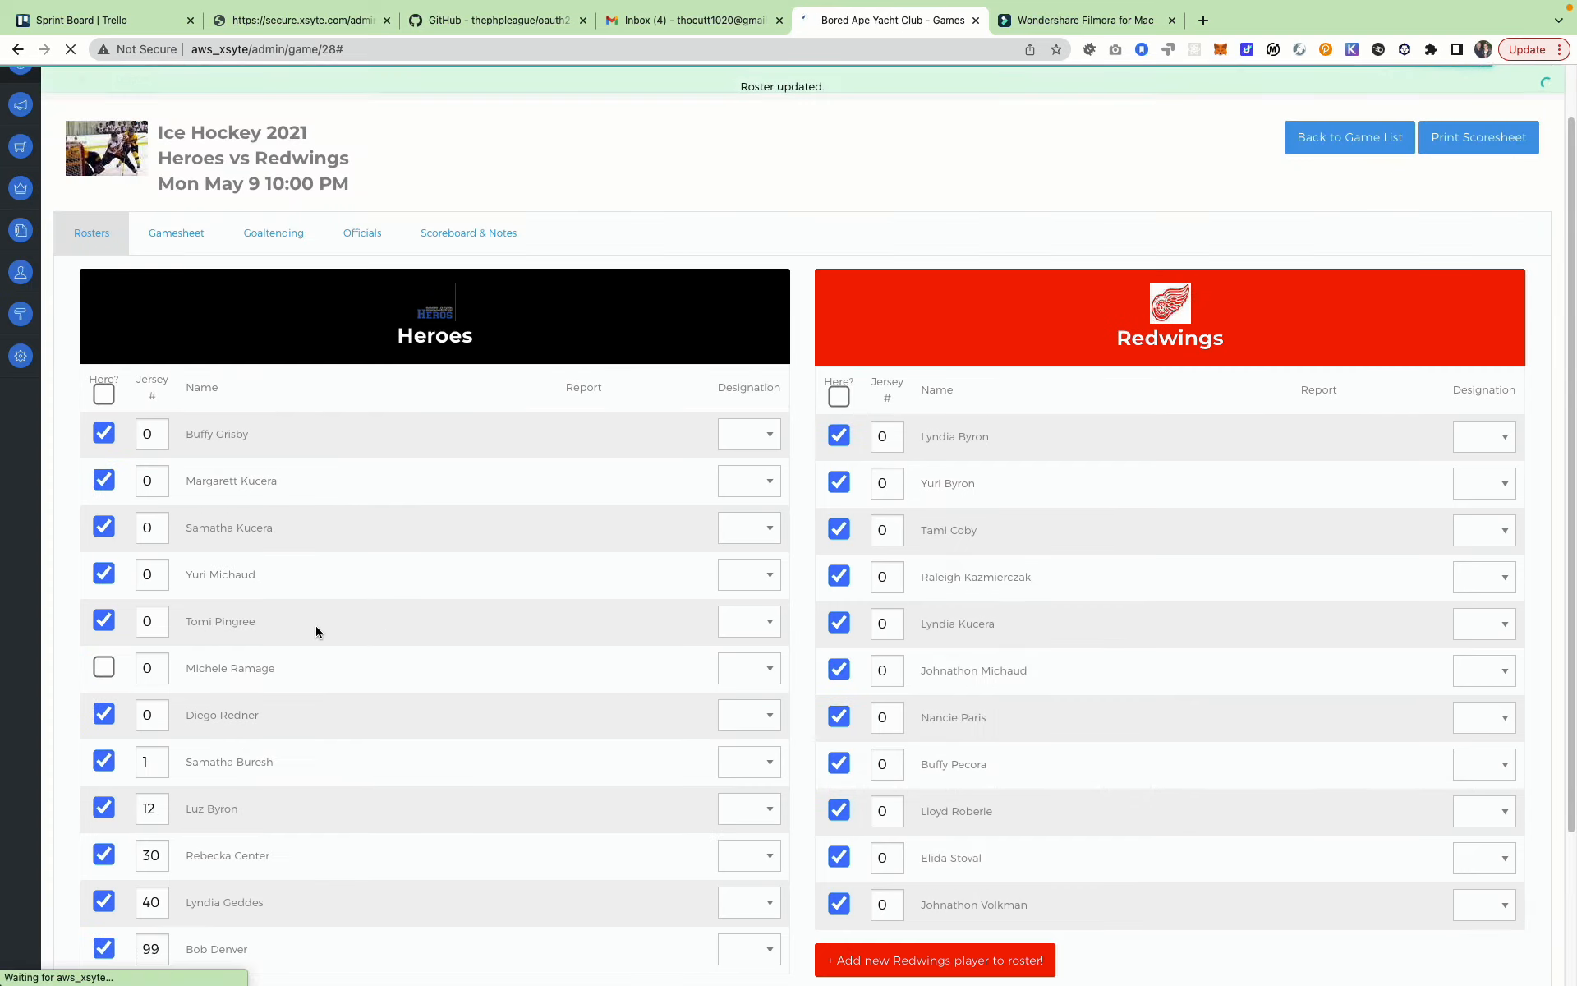
# Step: Add the third listed referee to the game's officials
pyautogui.click(354, 301)
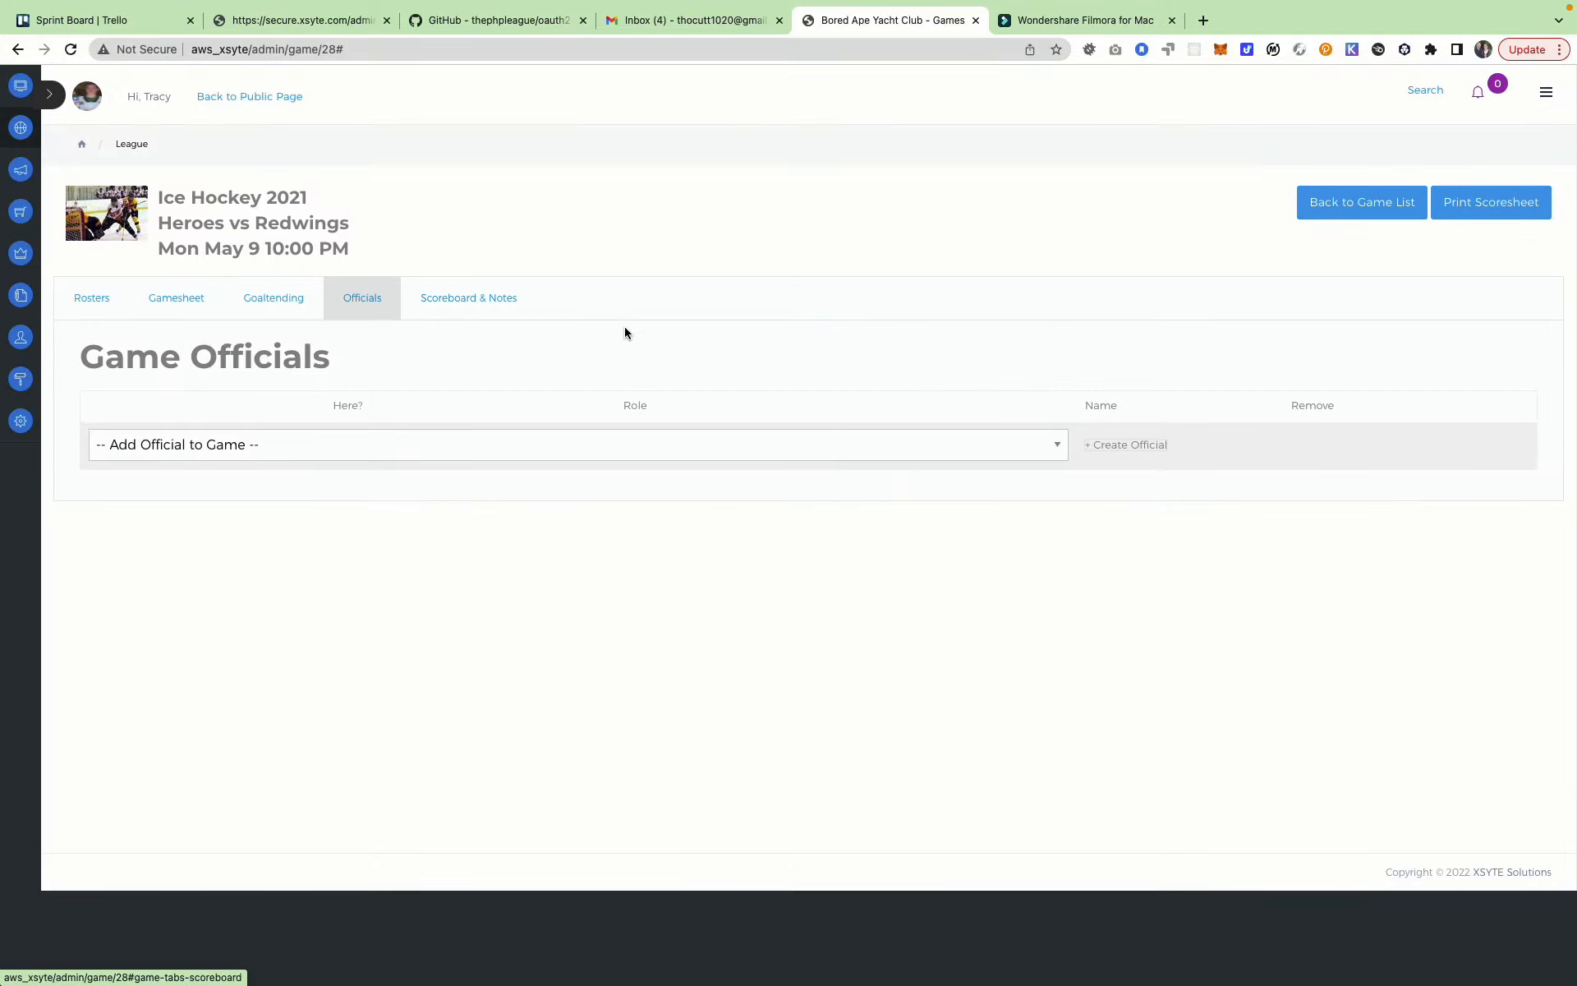
pyautogui.click(939, 448)
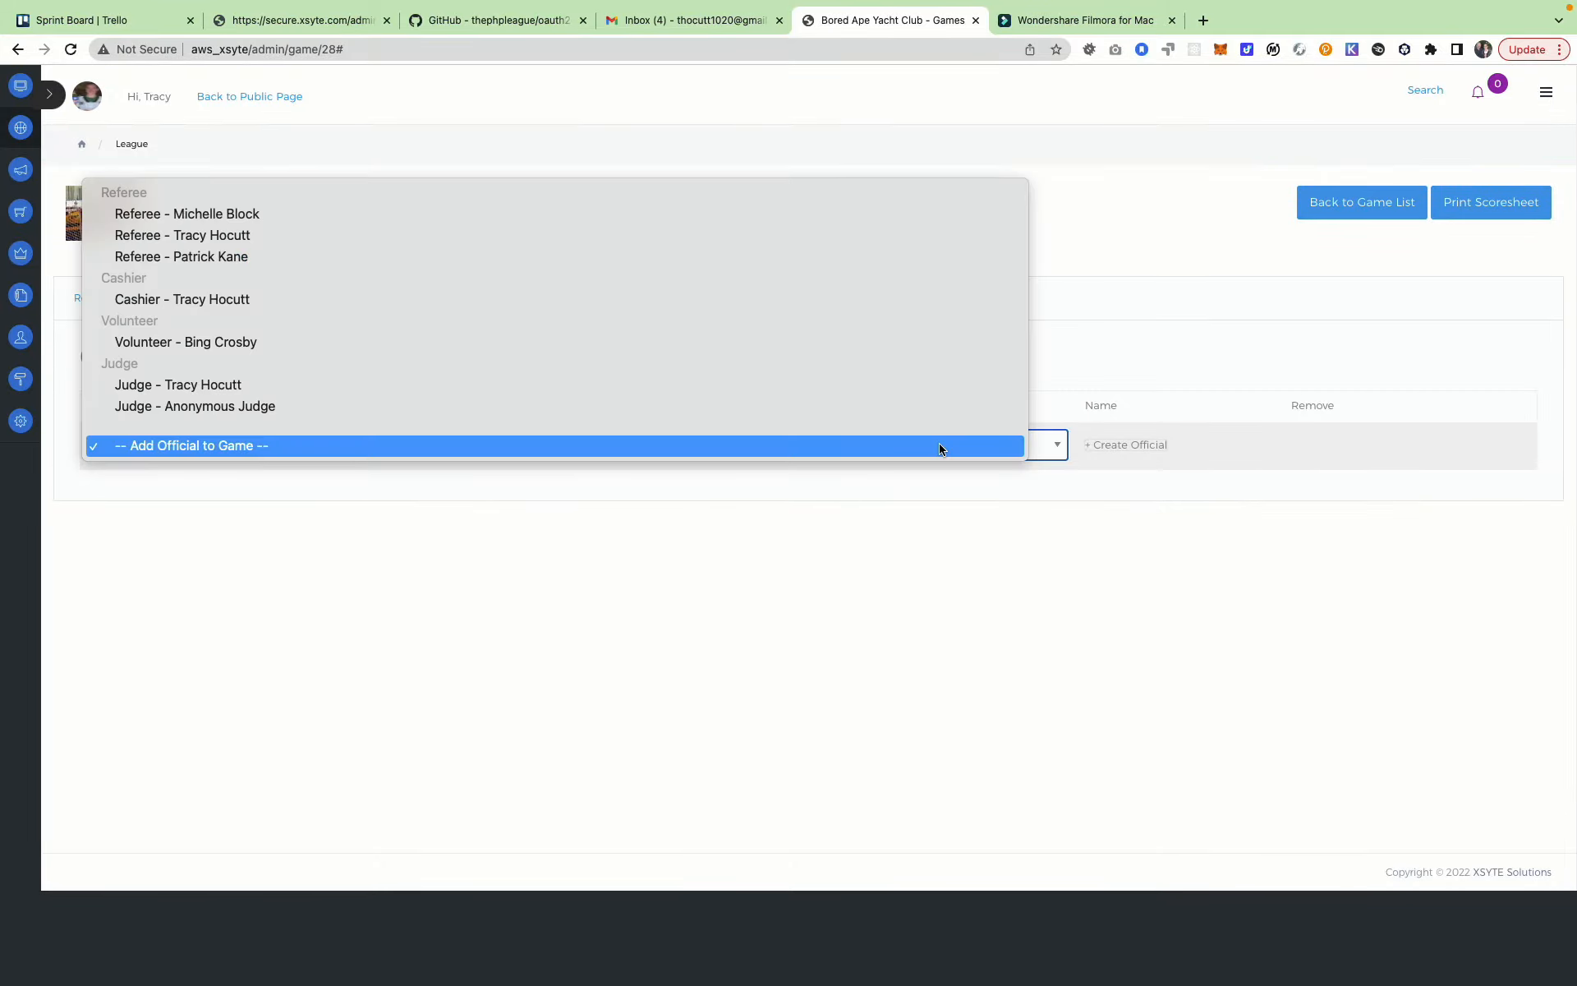
pyautogui.click(224, 258)
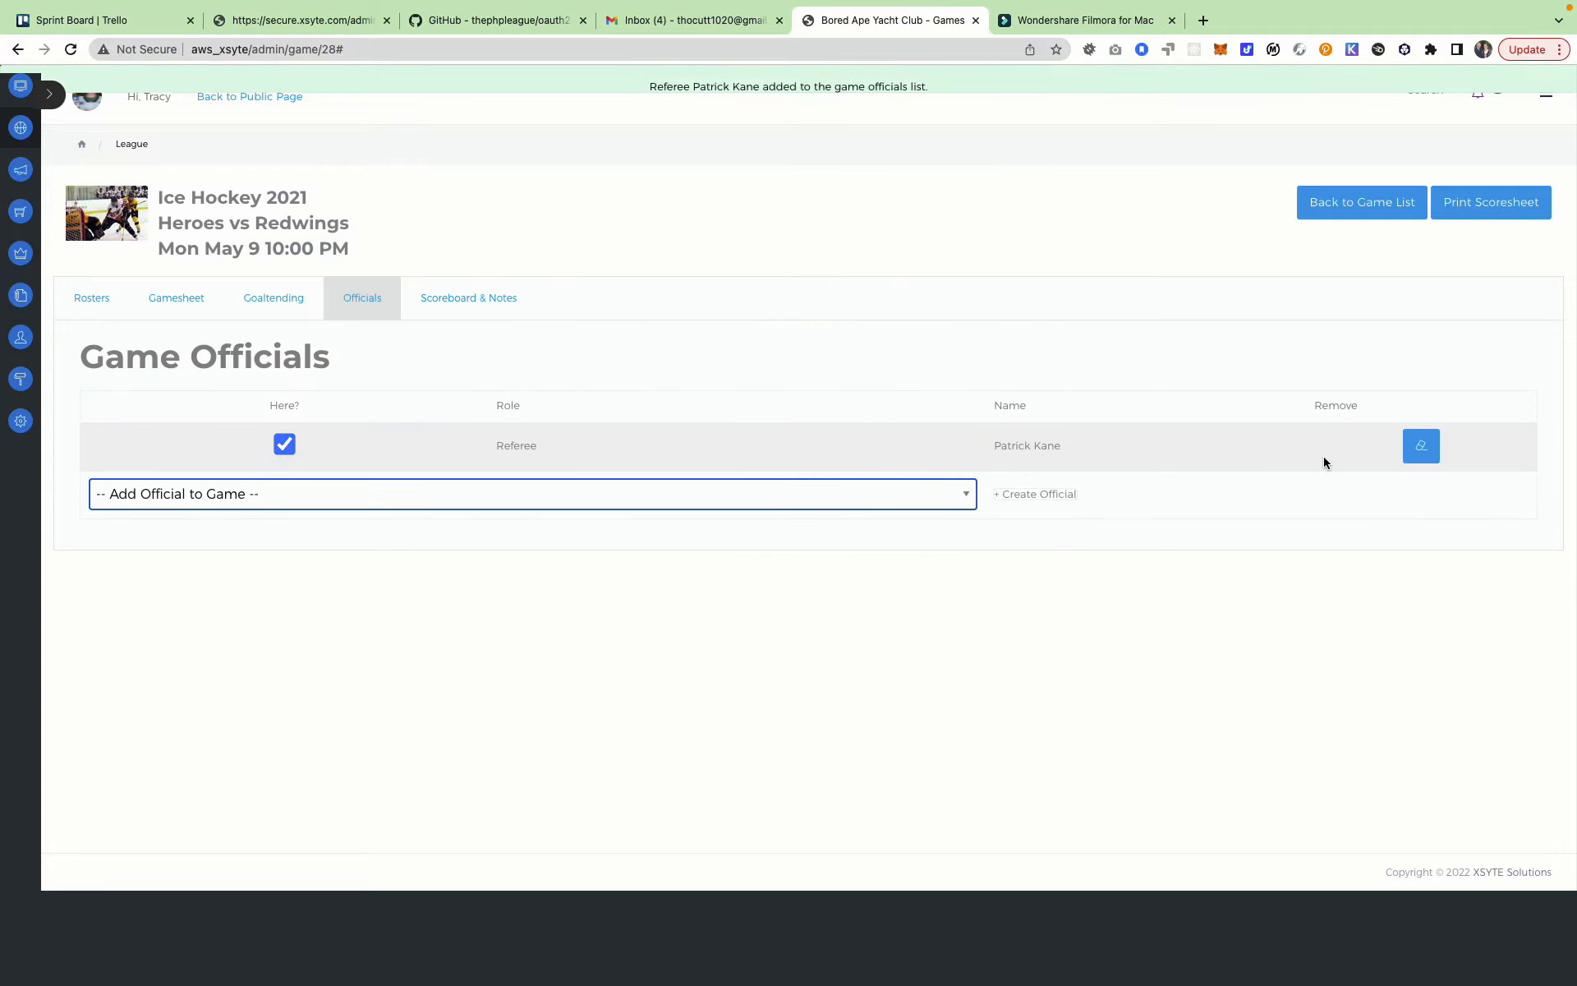
# Step: Create a new official from an existing member with the role Medic and add them to the game
pyautogui.click(1047, 498)
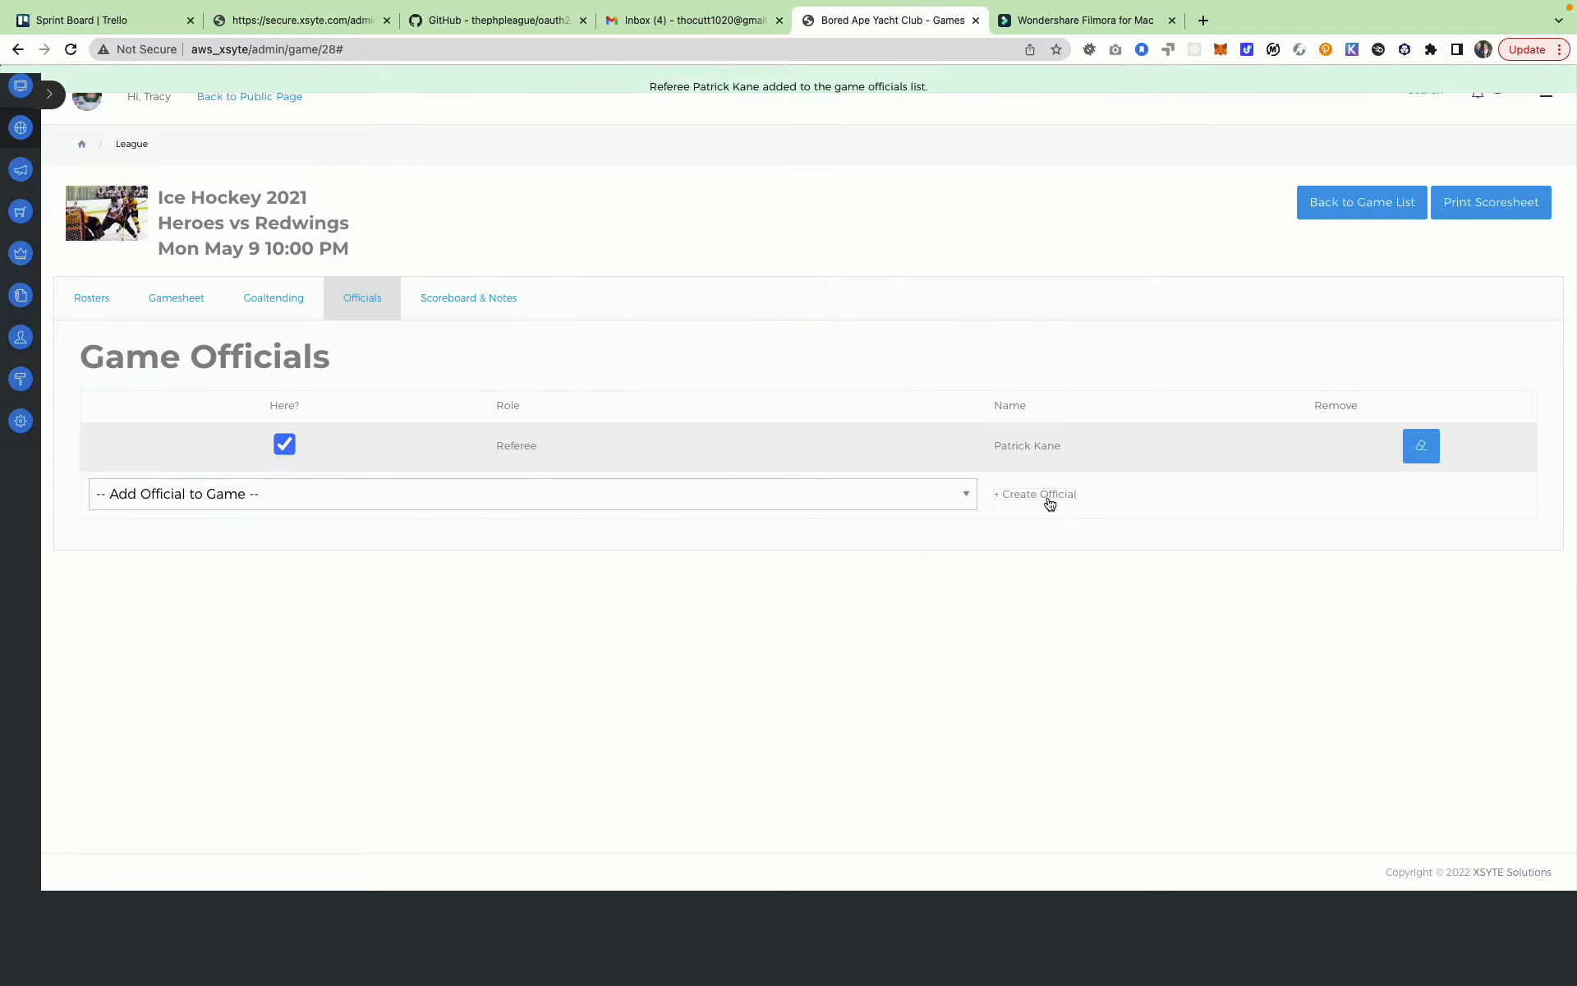
pyautogui.click(478, 344)
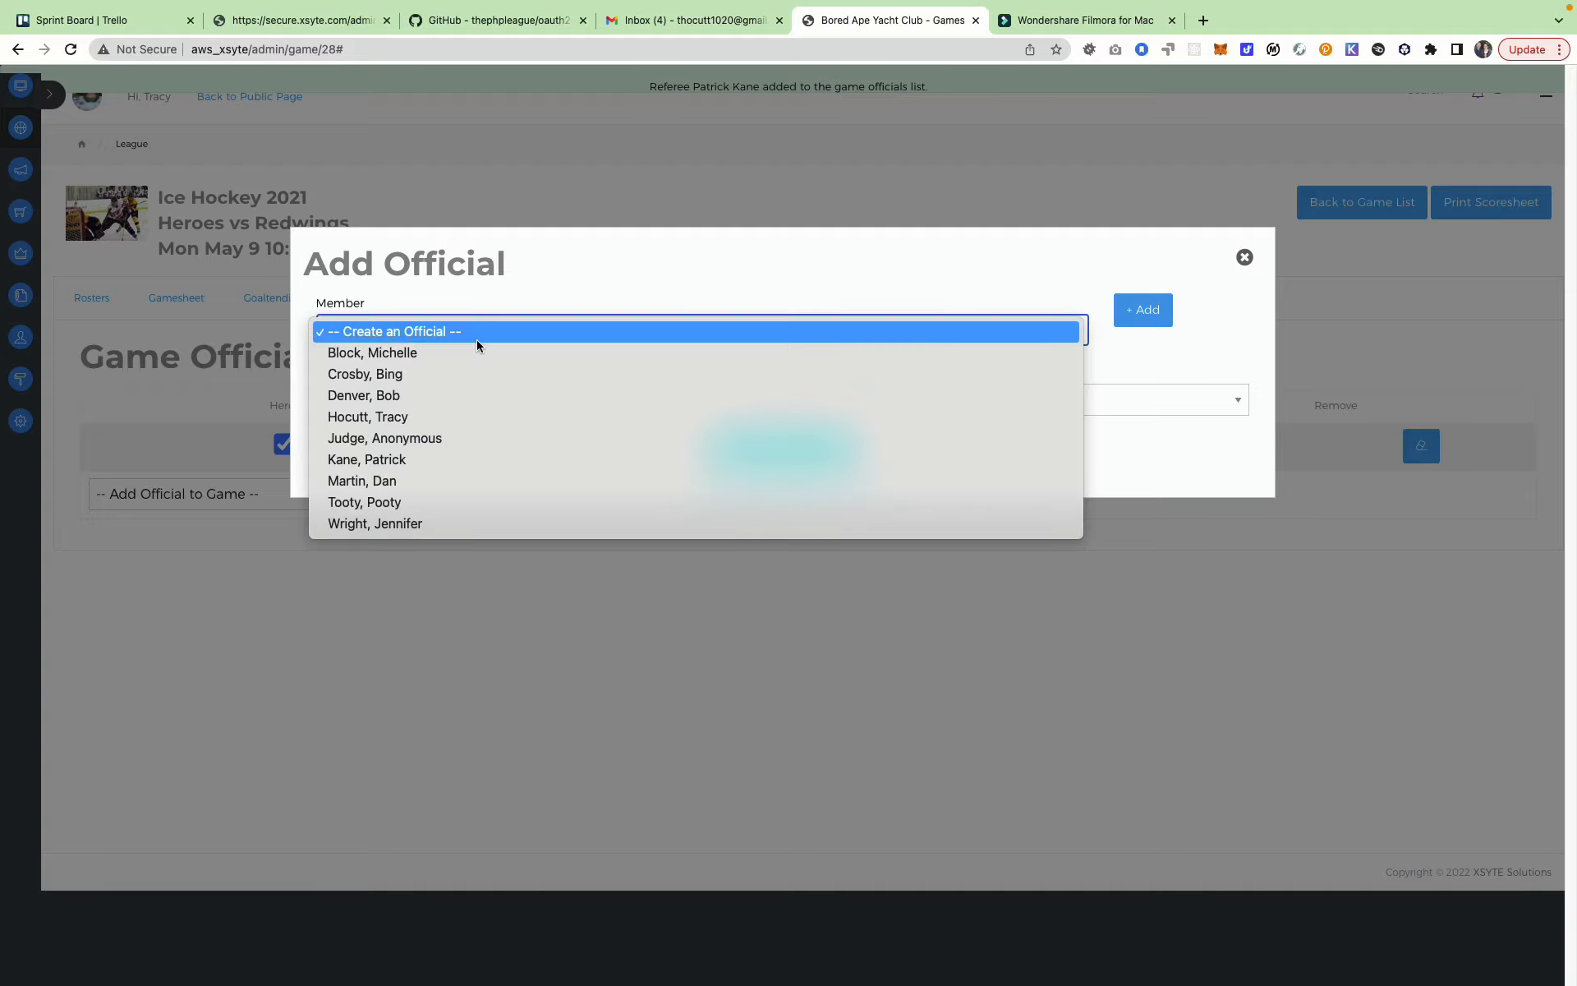
pyautogui.click(399, 482)
pyautogui.click(433, 399)
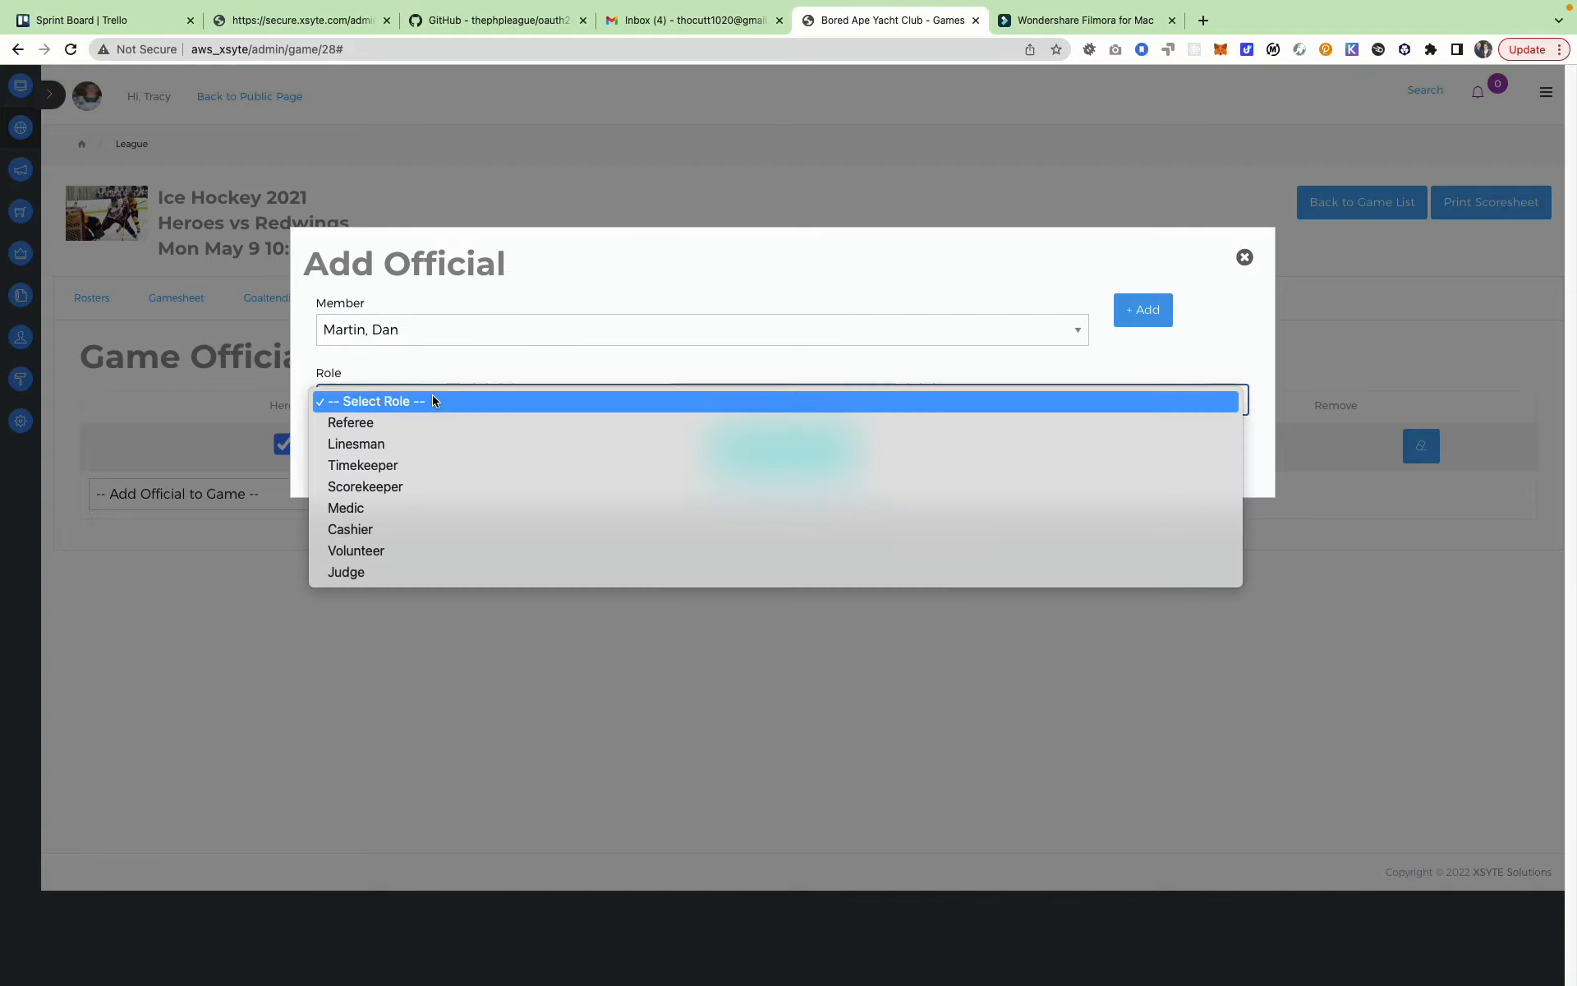
pyautogui.click(386, 511)
pyautogui.click(771, 449)
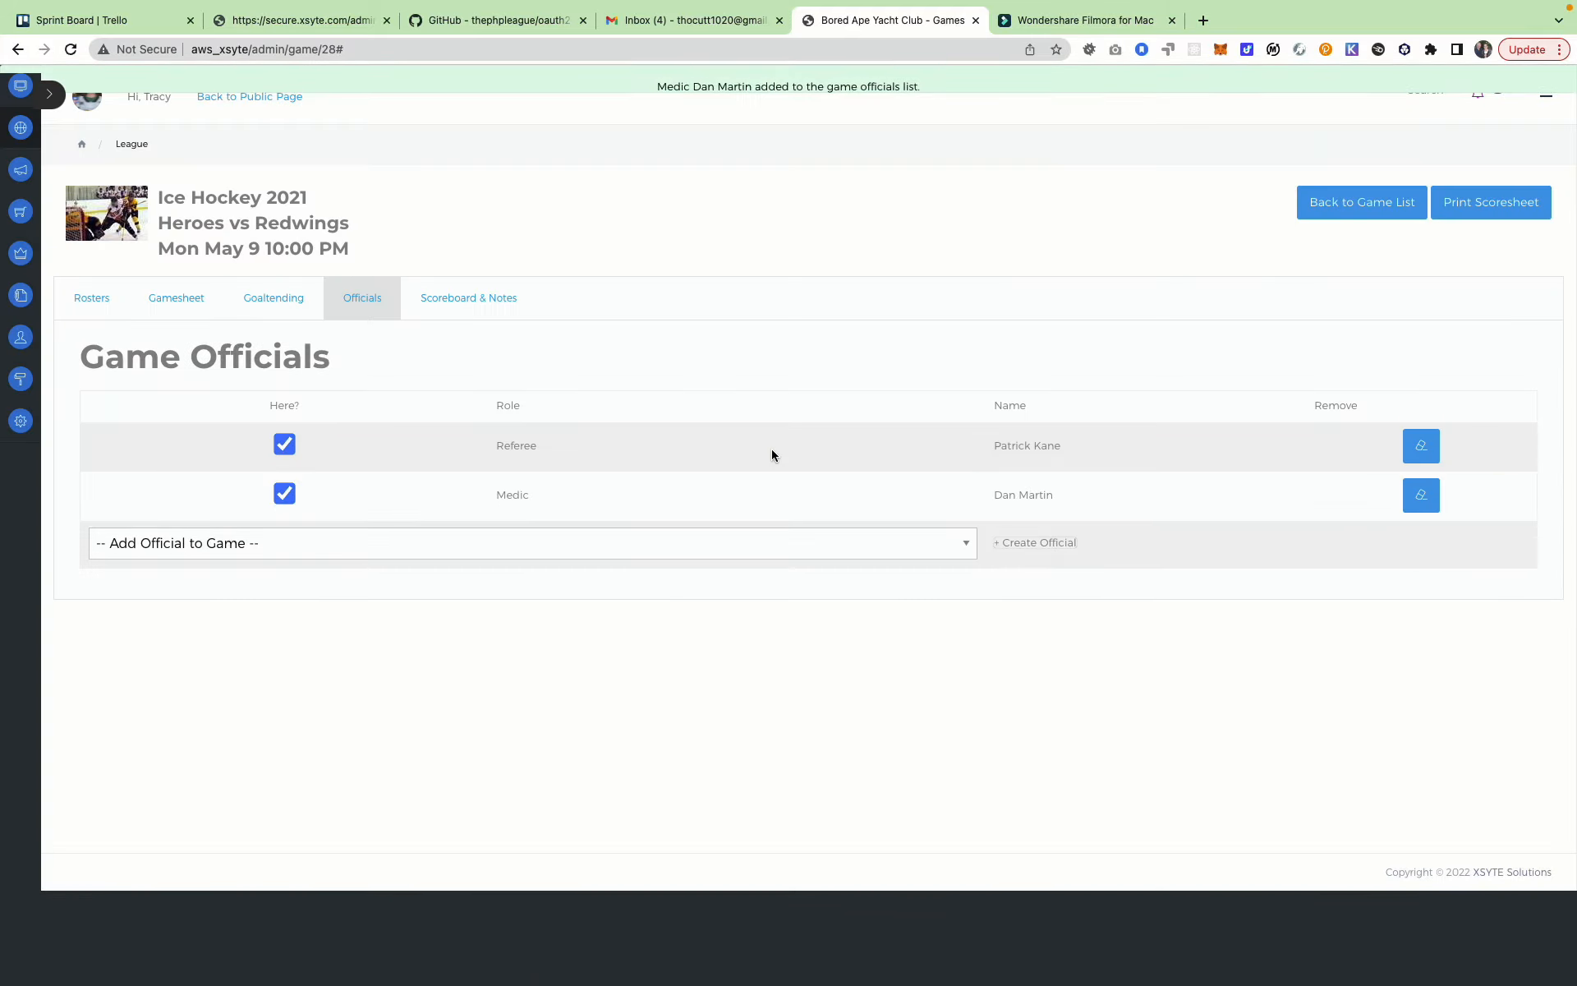
# Step: Remove the medic from the game's officials
pyautogui.click(1412, 496)
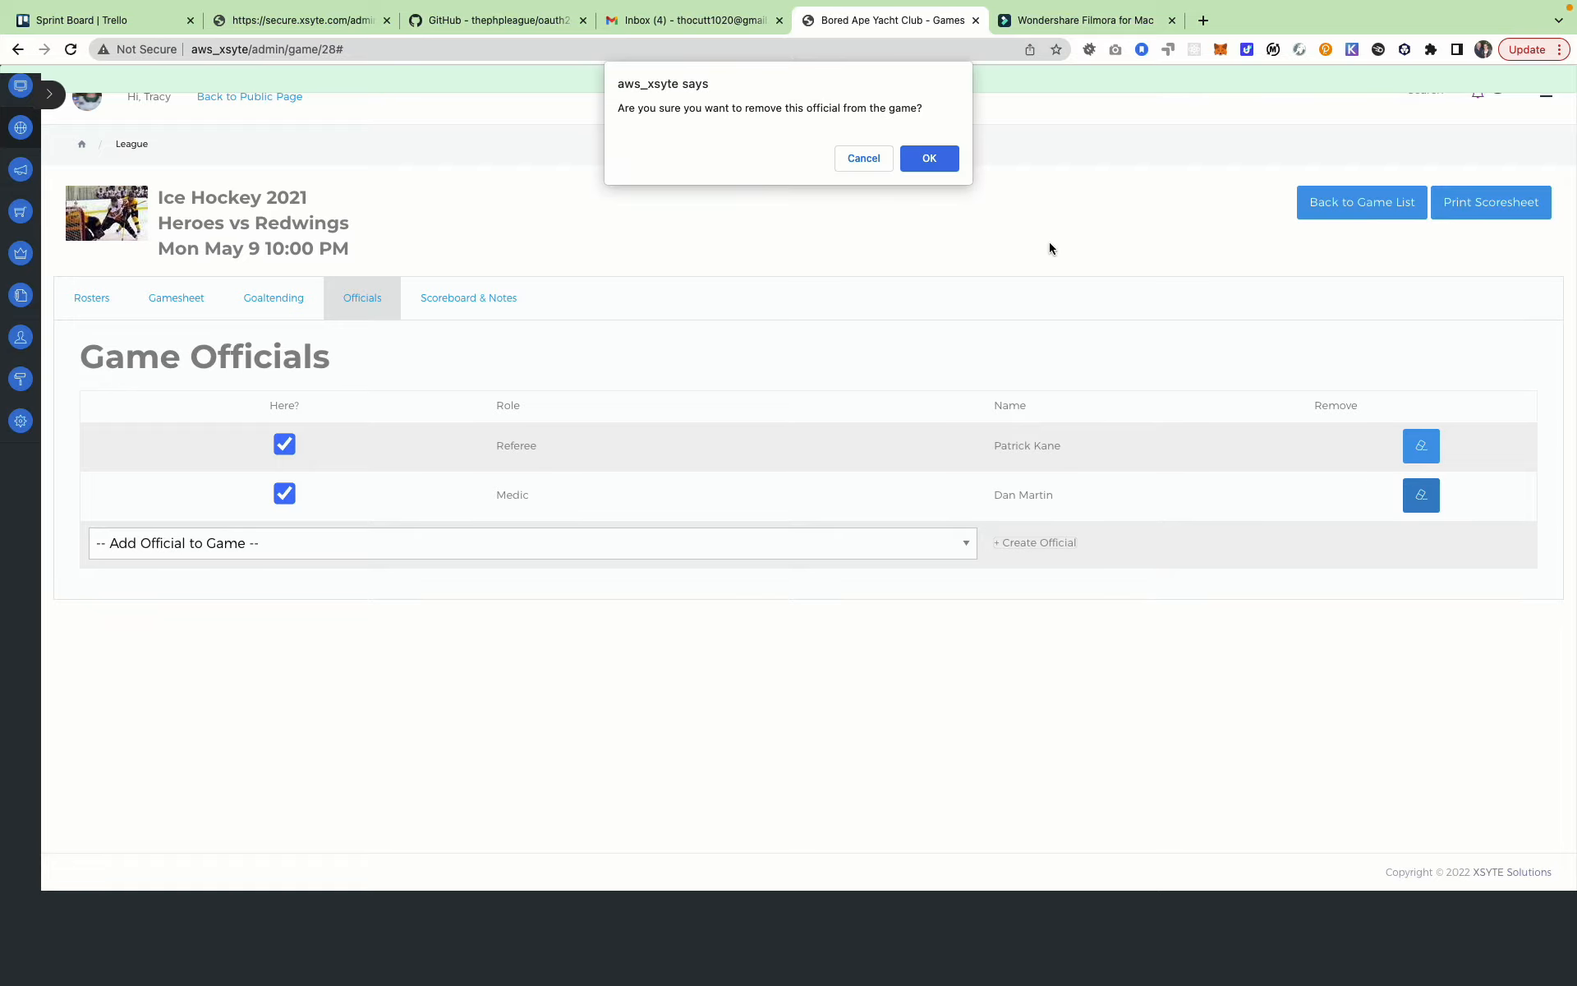
pyautogui.click(927, 159)
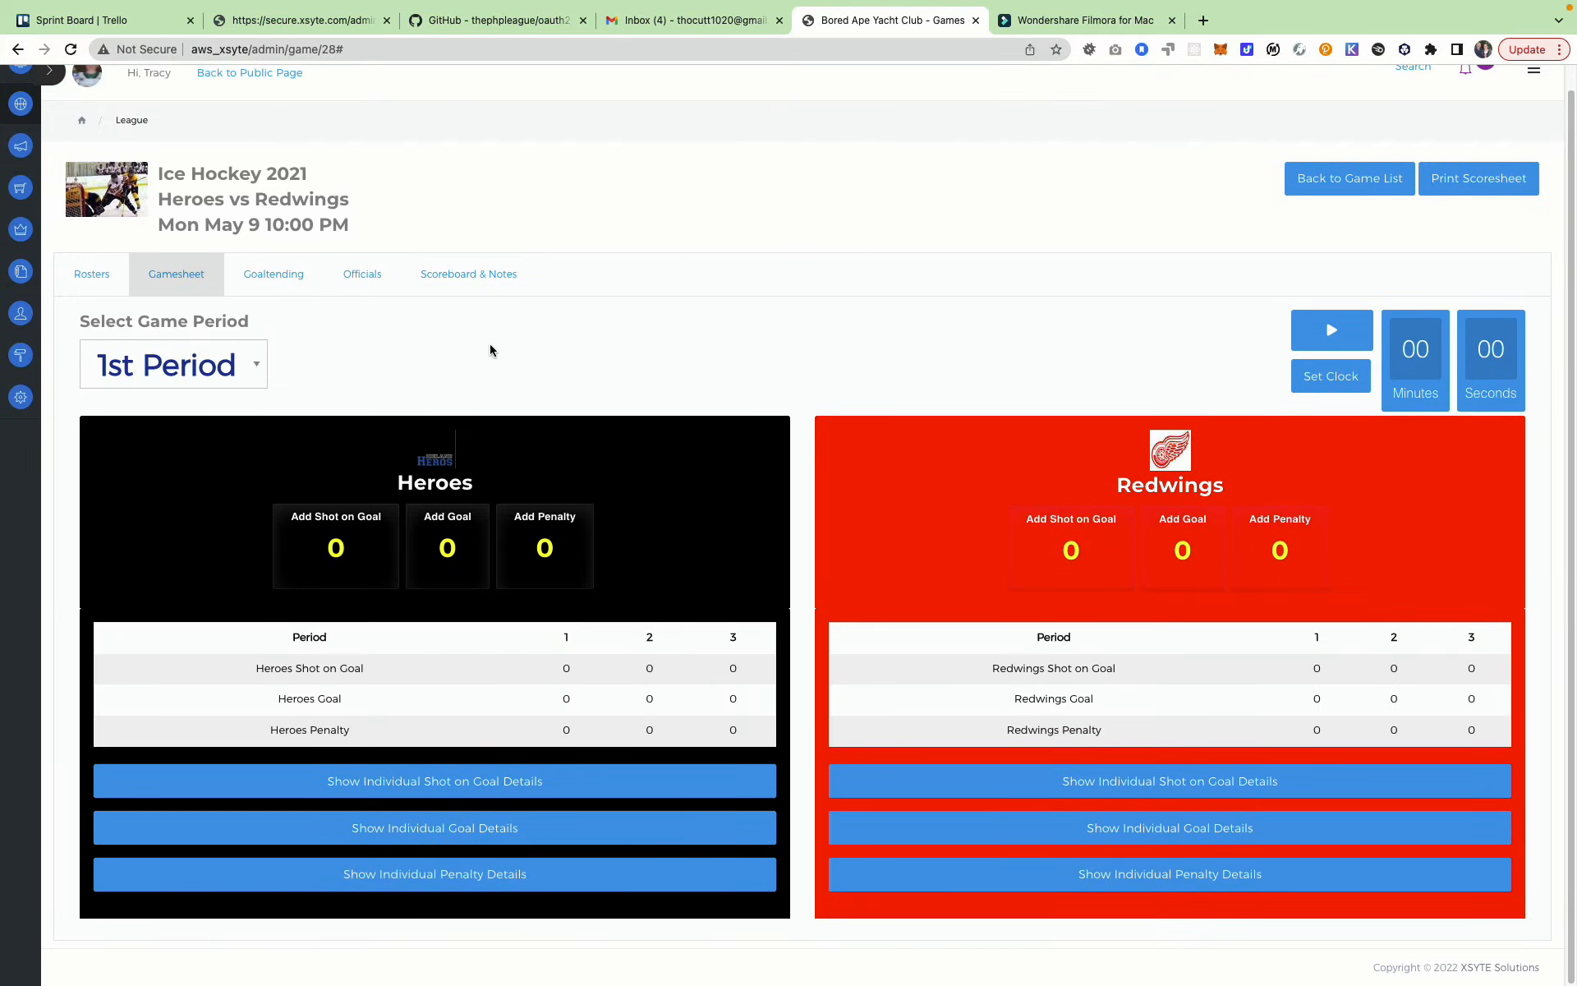
# Step: On the gamesheet, keep the 1st Period selected and set the game clock to 20 minutes 00 seconds
pyautogui.click(261, 364)
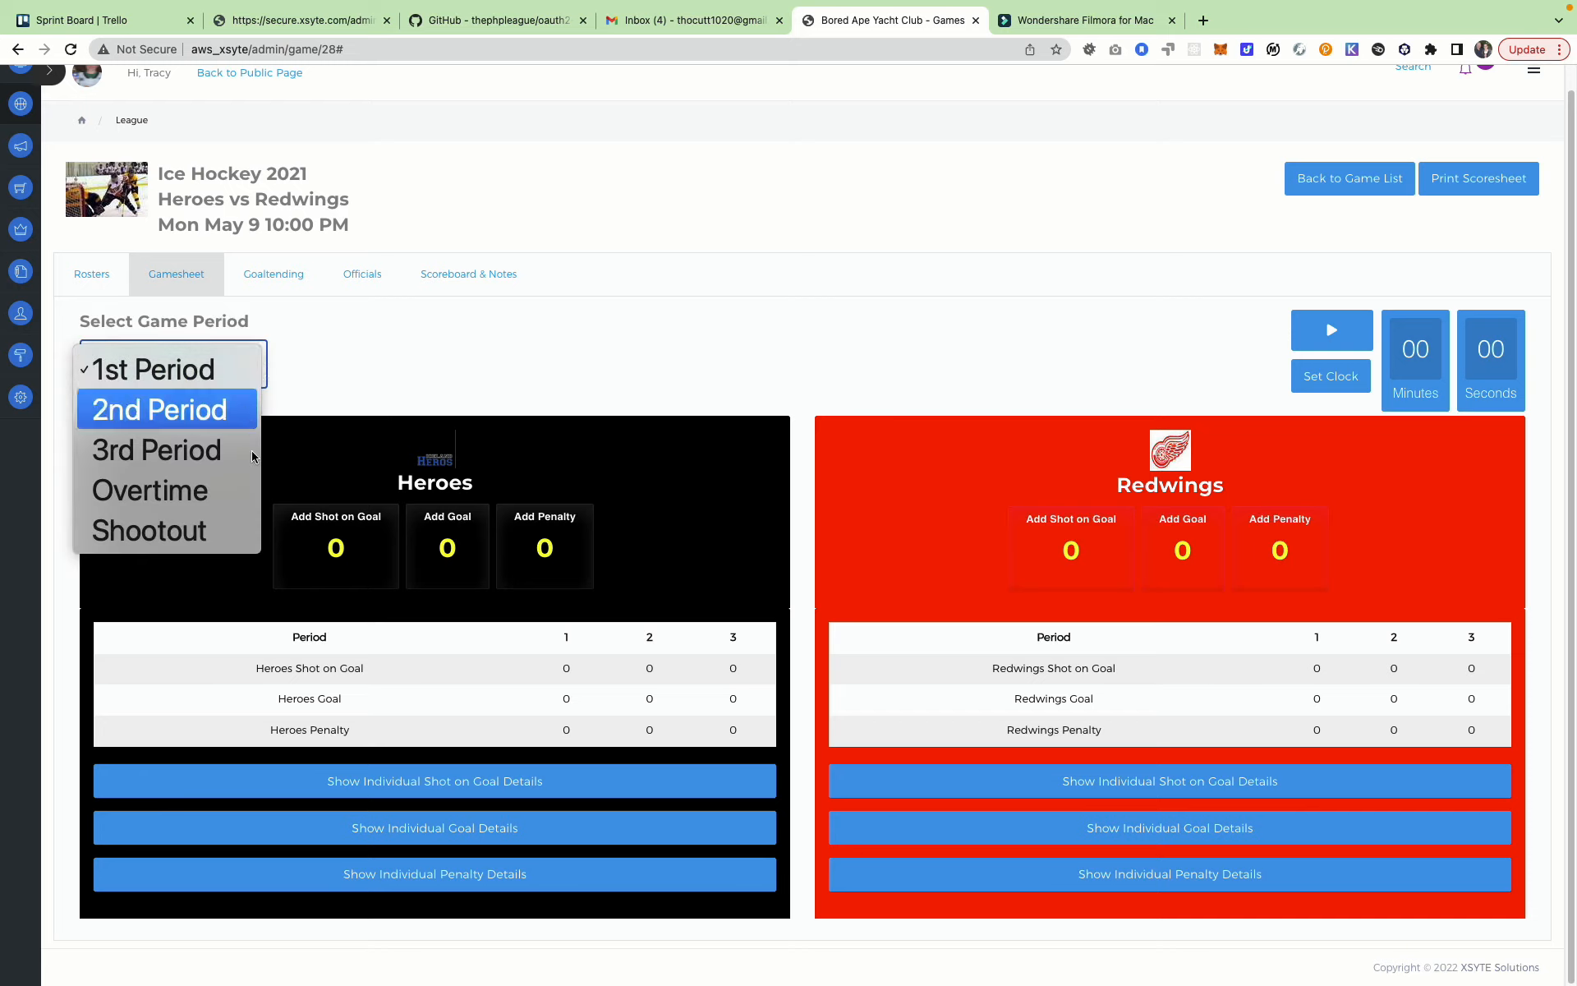
pyautogui.click(197, 382)
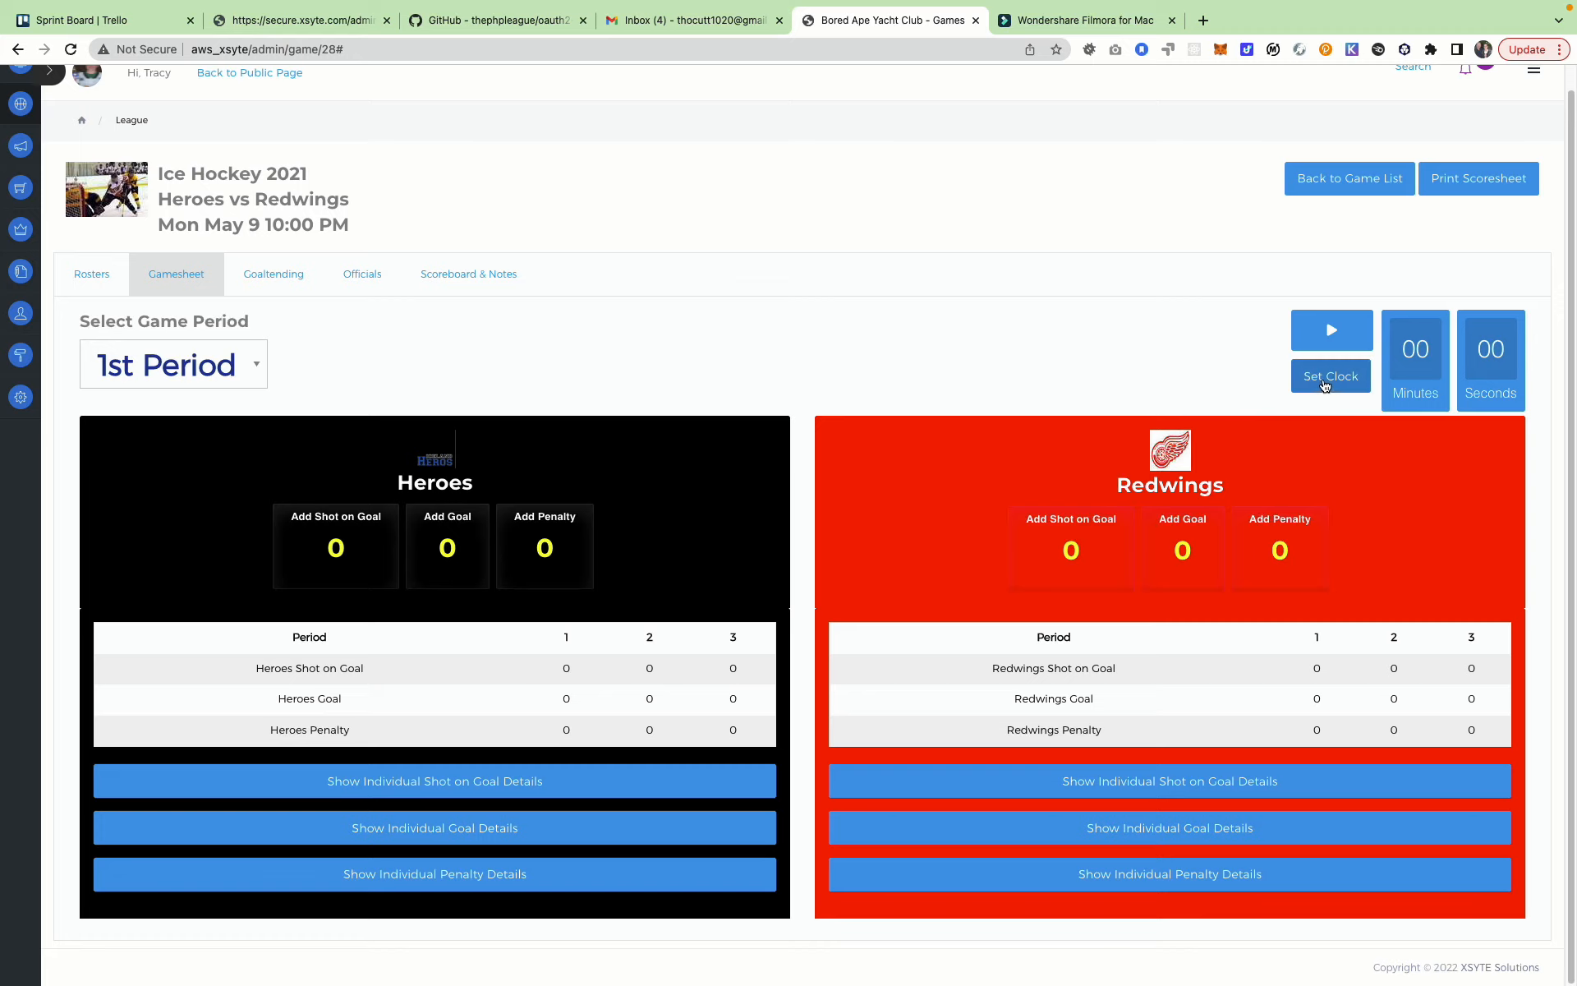
pyautogui.click(1334, 380)
pyautogui.moveTo(1415, 355); pyautogui.dragTo(1392, 356)
pyautogui.write('2')
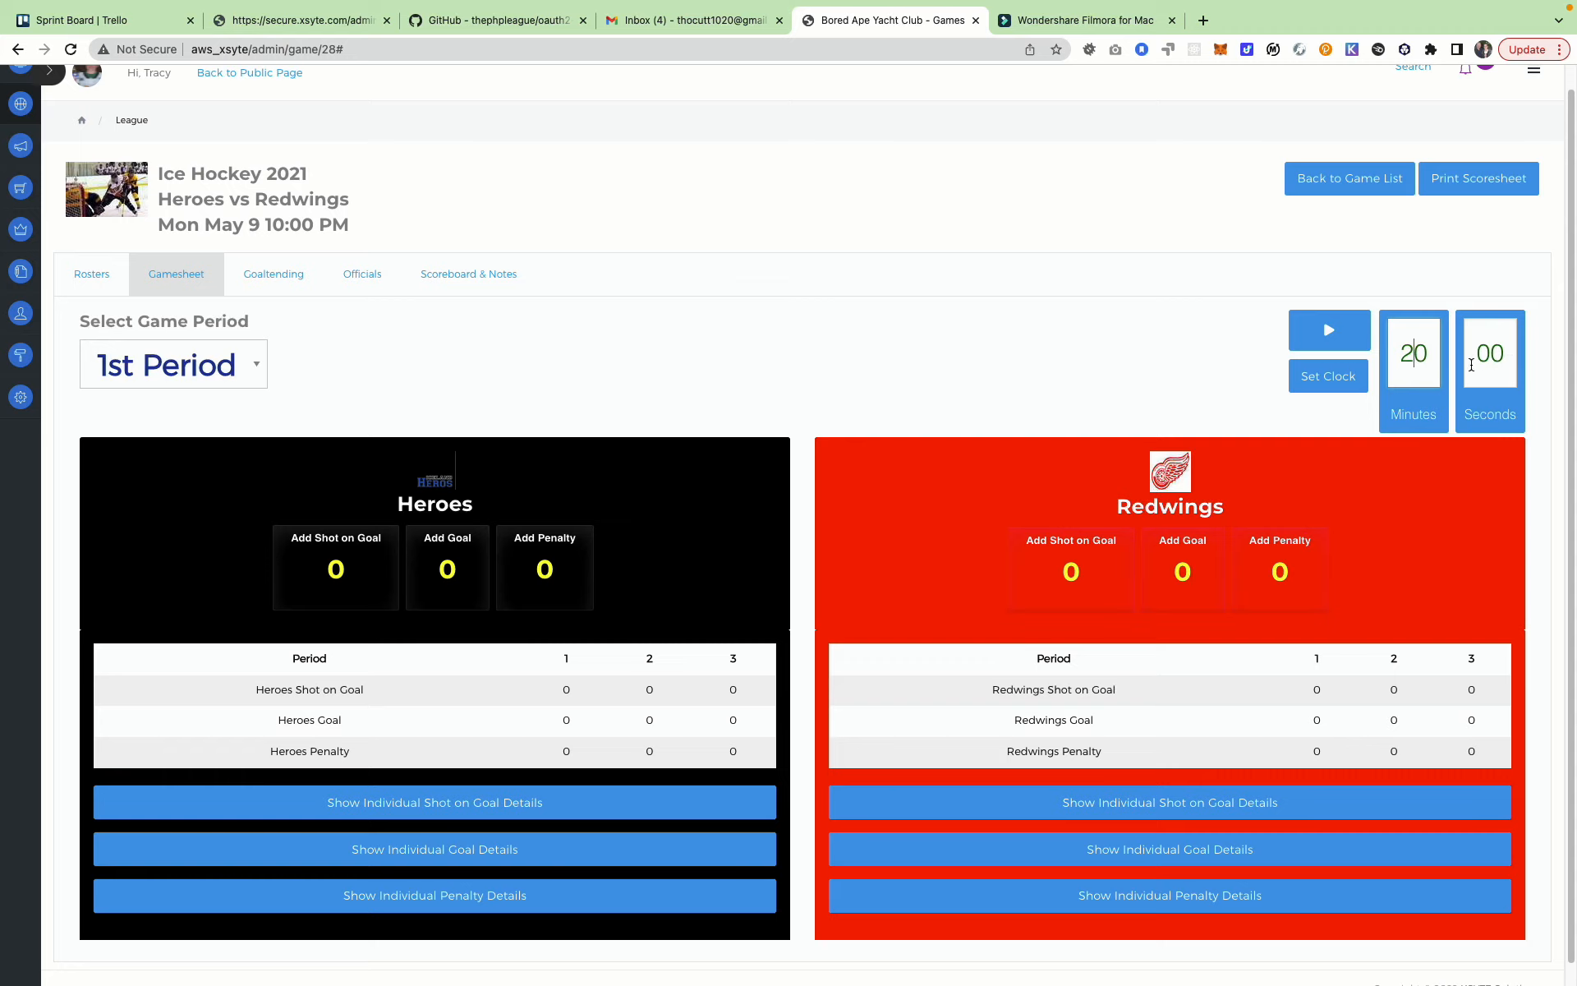
pyautogui.click(1343, 379)
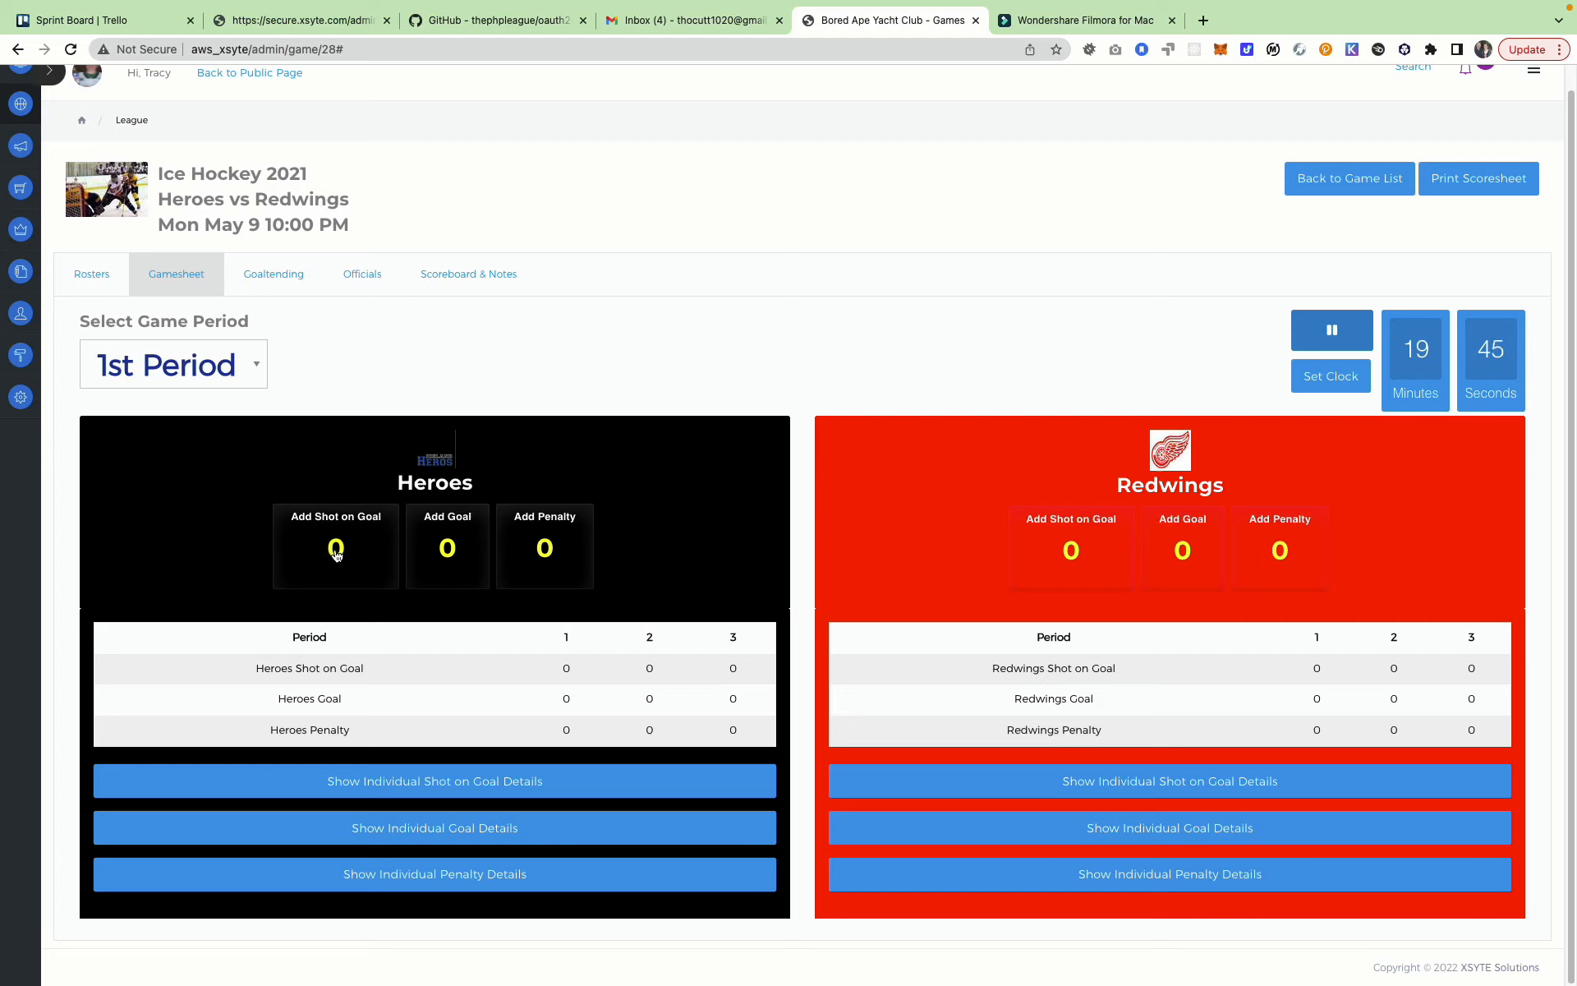
# Step: Log a shot on goal for Heroes in the 1st period
pyautogui.click(336, 551)
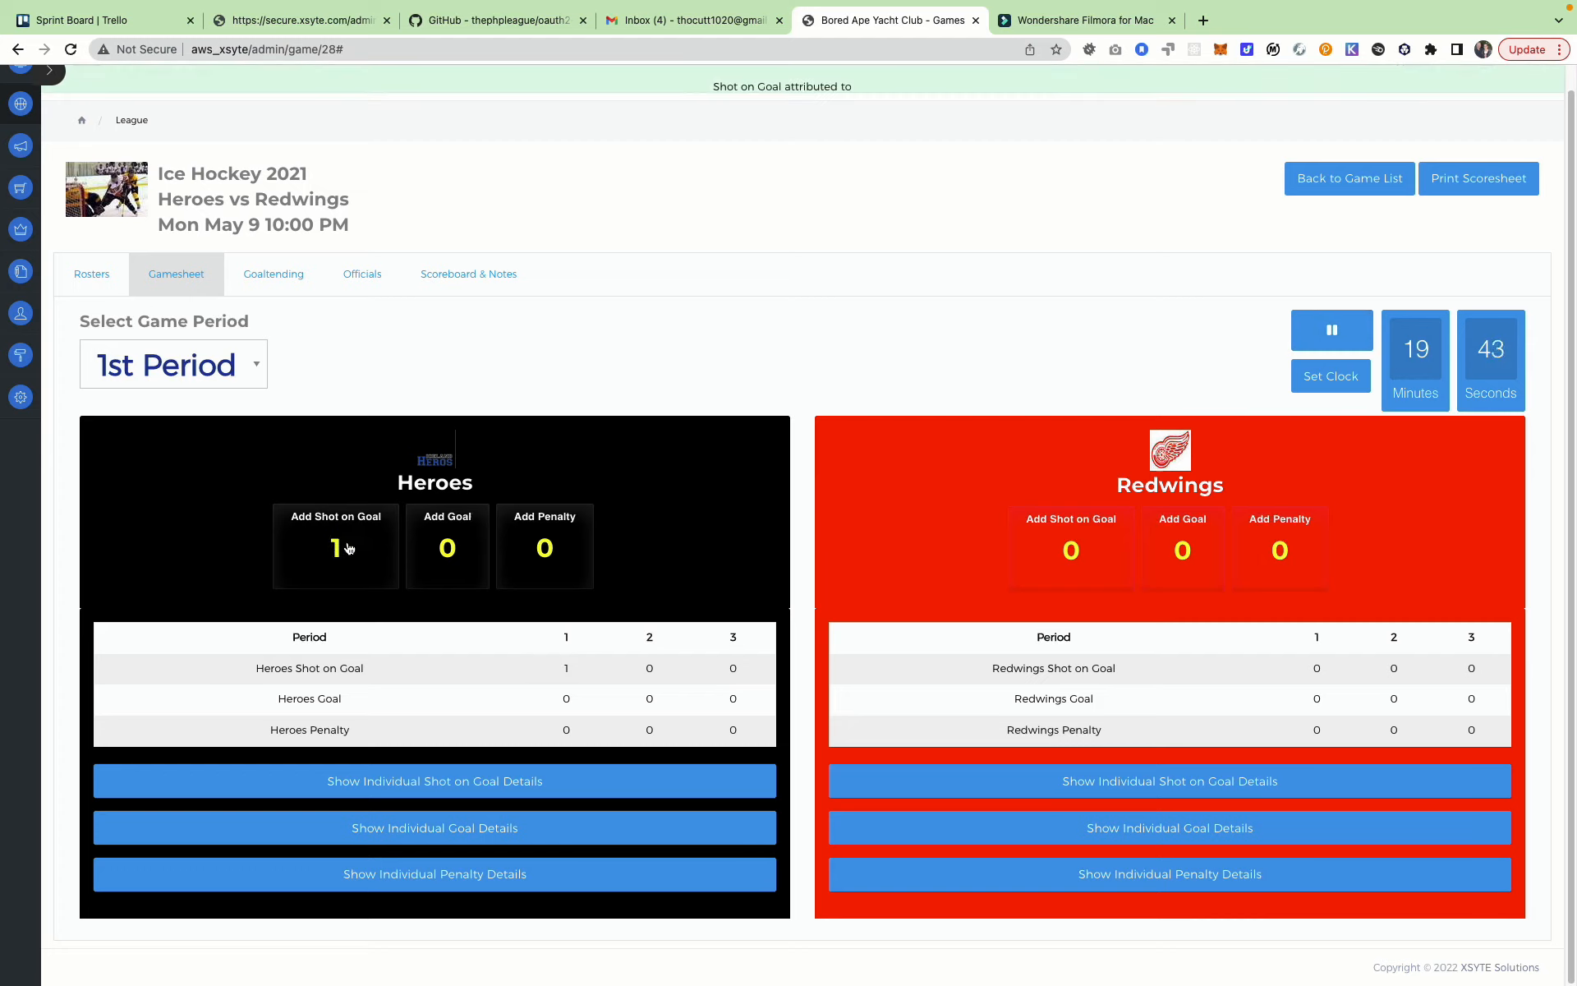
# Step: Log more 1st Period shots on goal until Heroes have 7 and Redwings have 3
pyautogui.click(353, 549)
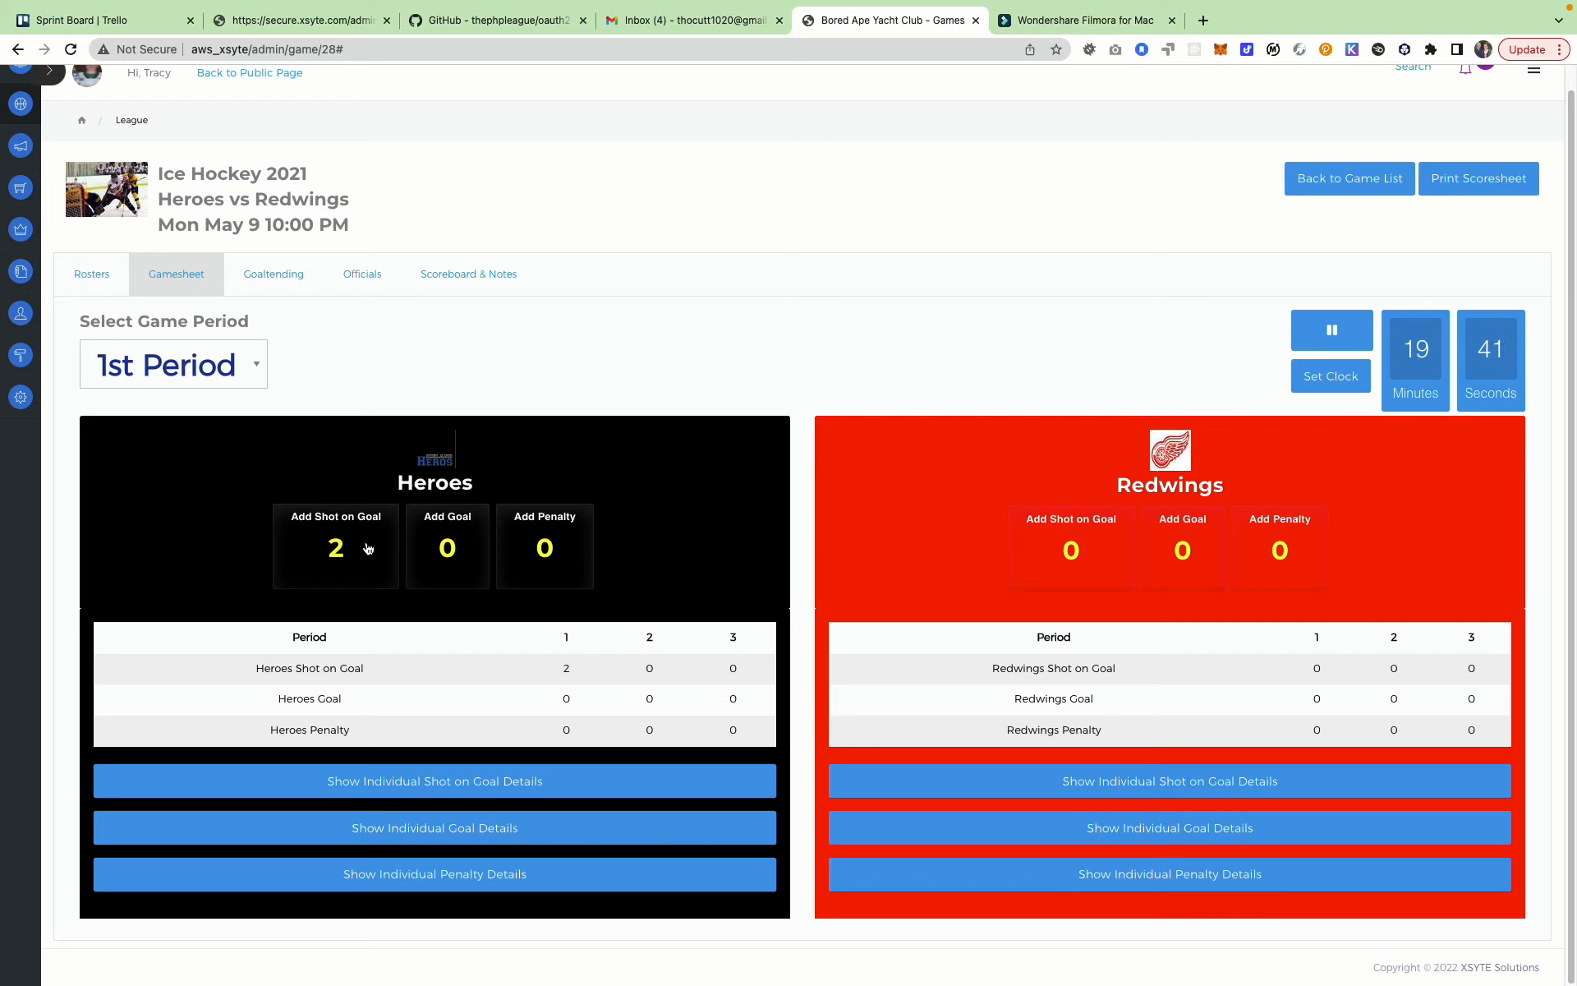
pyautogui.click(337, 548)
pyautogui.click(300, 542)
pyautogui.click(335, 547)
pyautogui.click(1076, 548)
pyautogui.click(1079, 544)
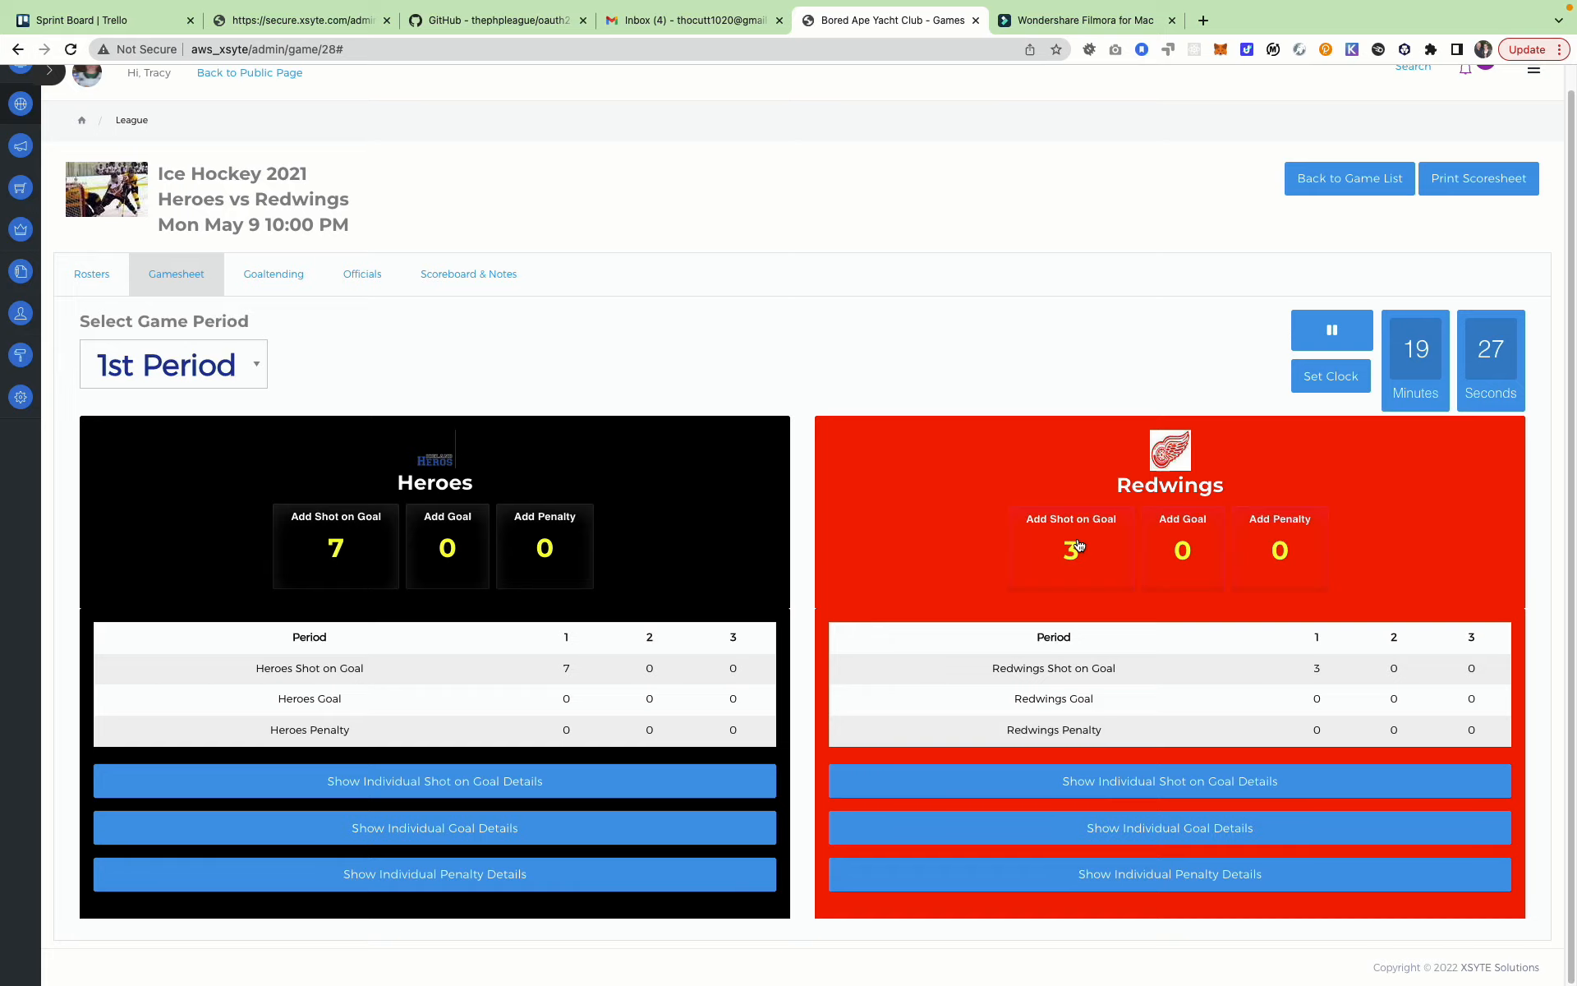
# Step: Add a 1st Period Heroes goal at 19:24 with a scorer and two assists from the number 0 players, goal type Even Strength
pyautogui.click(451, 549)
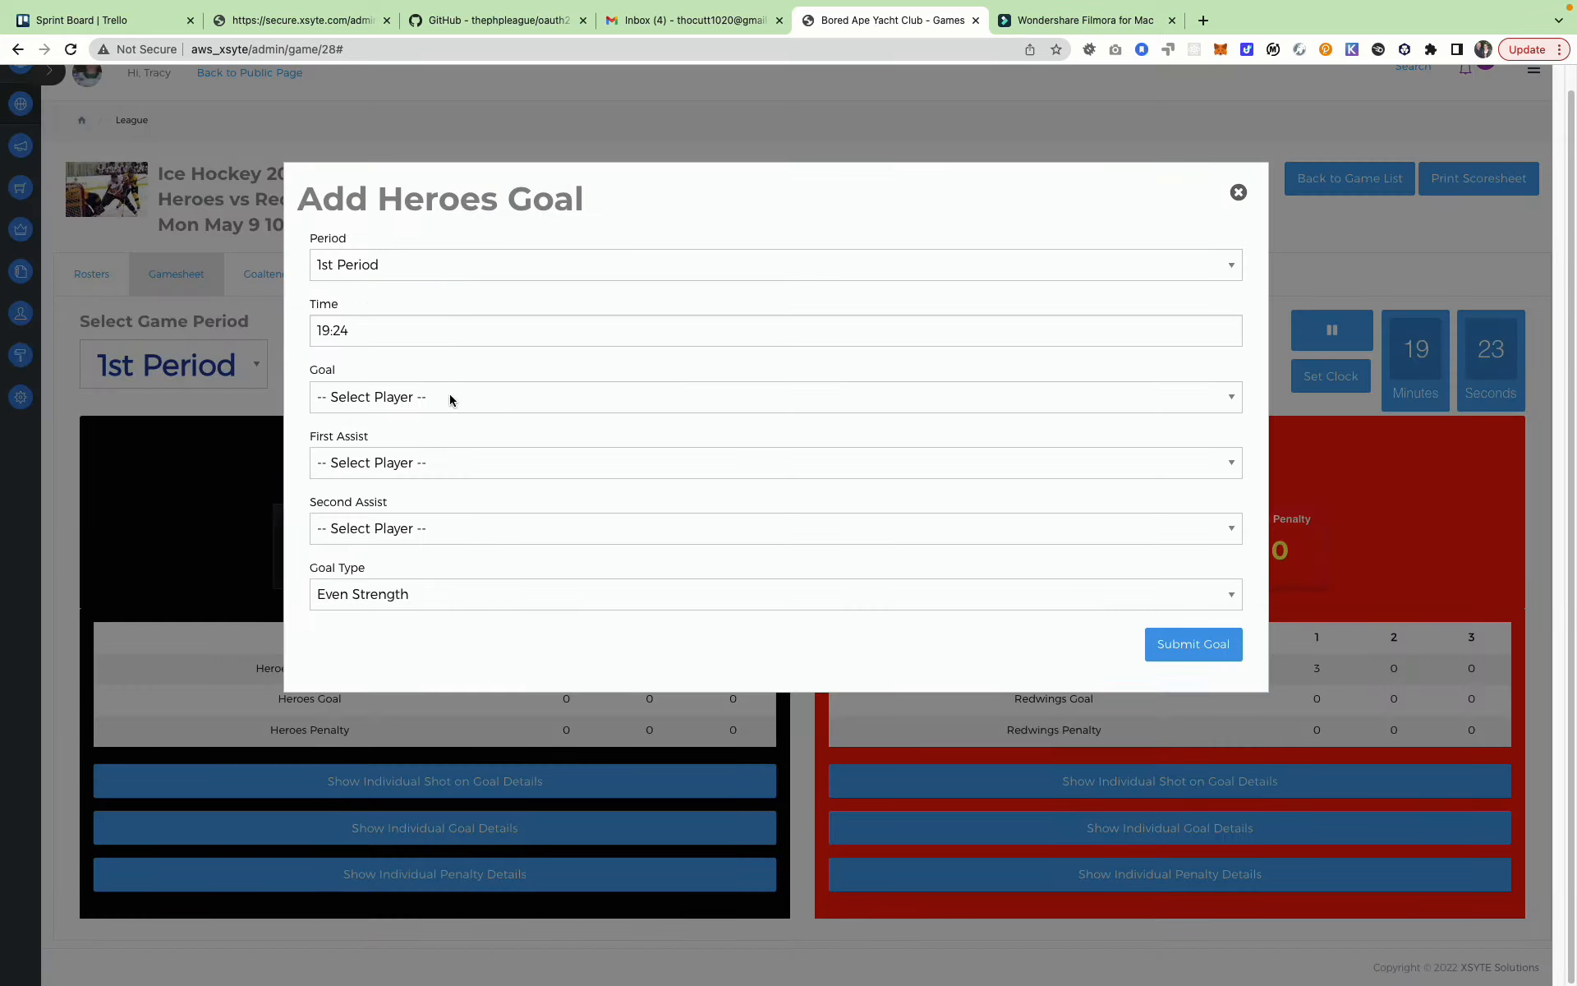
pyautogui.click(450, 398)
pyautogui.click(447, 424)
pyautogui.click(421, 457)
pyautogui.click(439, 530)
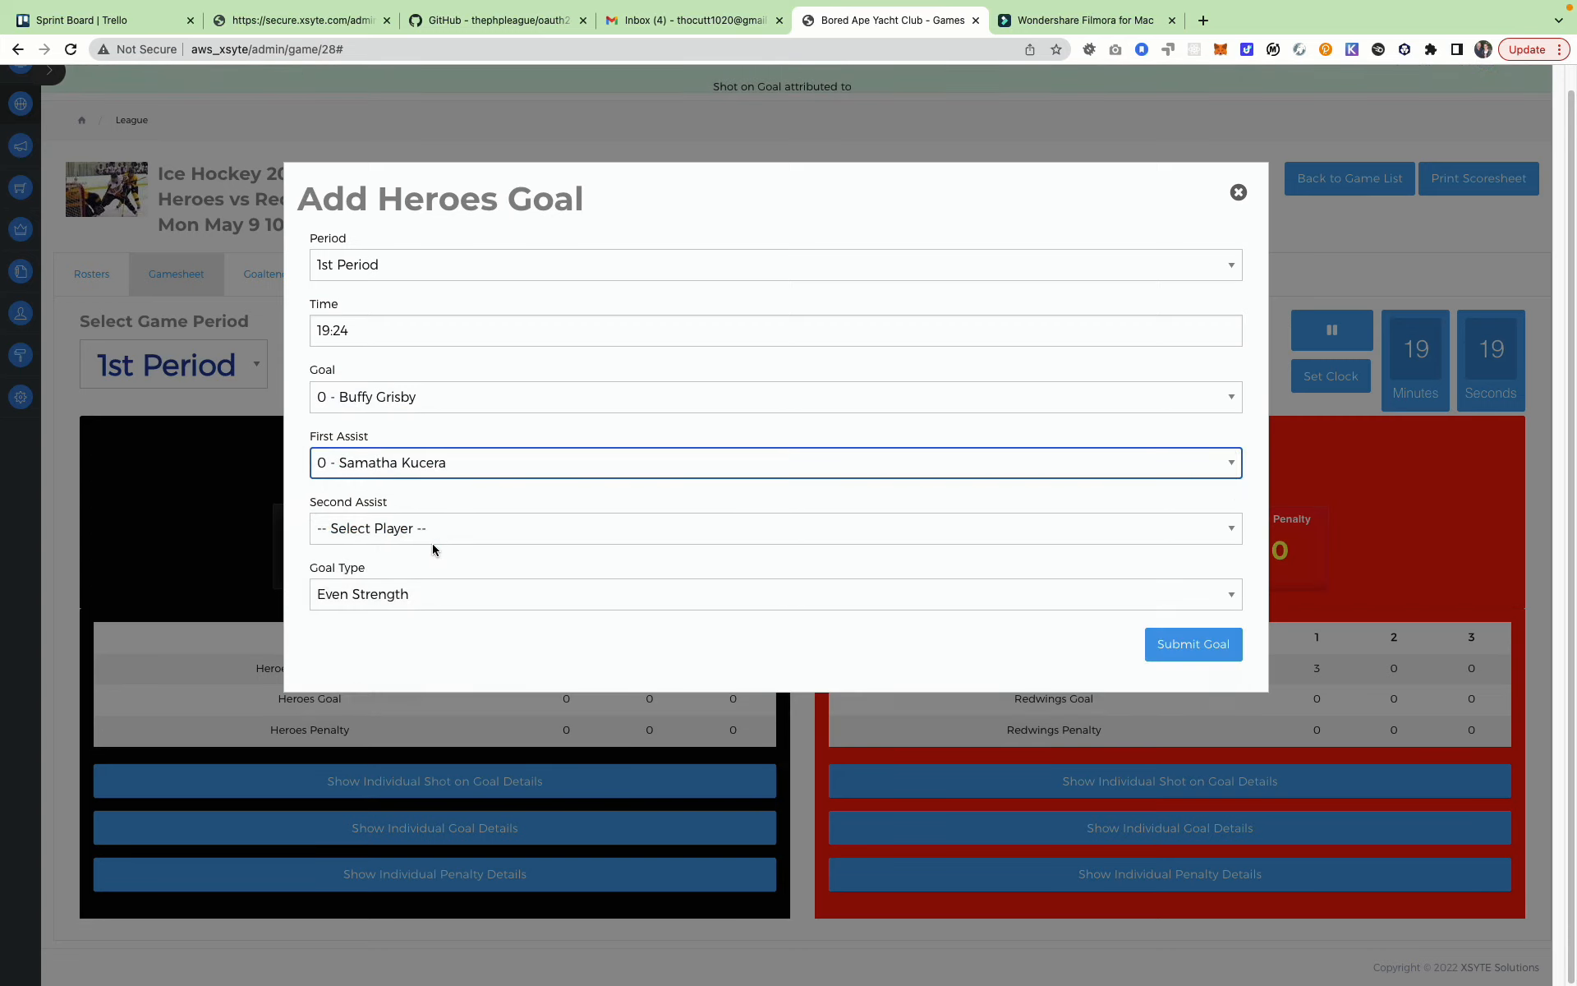
pyautogui.click(423, 533)
pyautogui.click(421, 657)
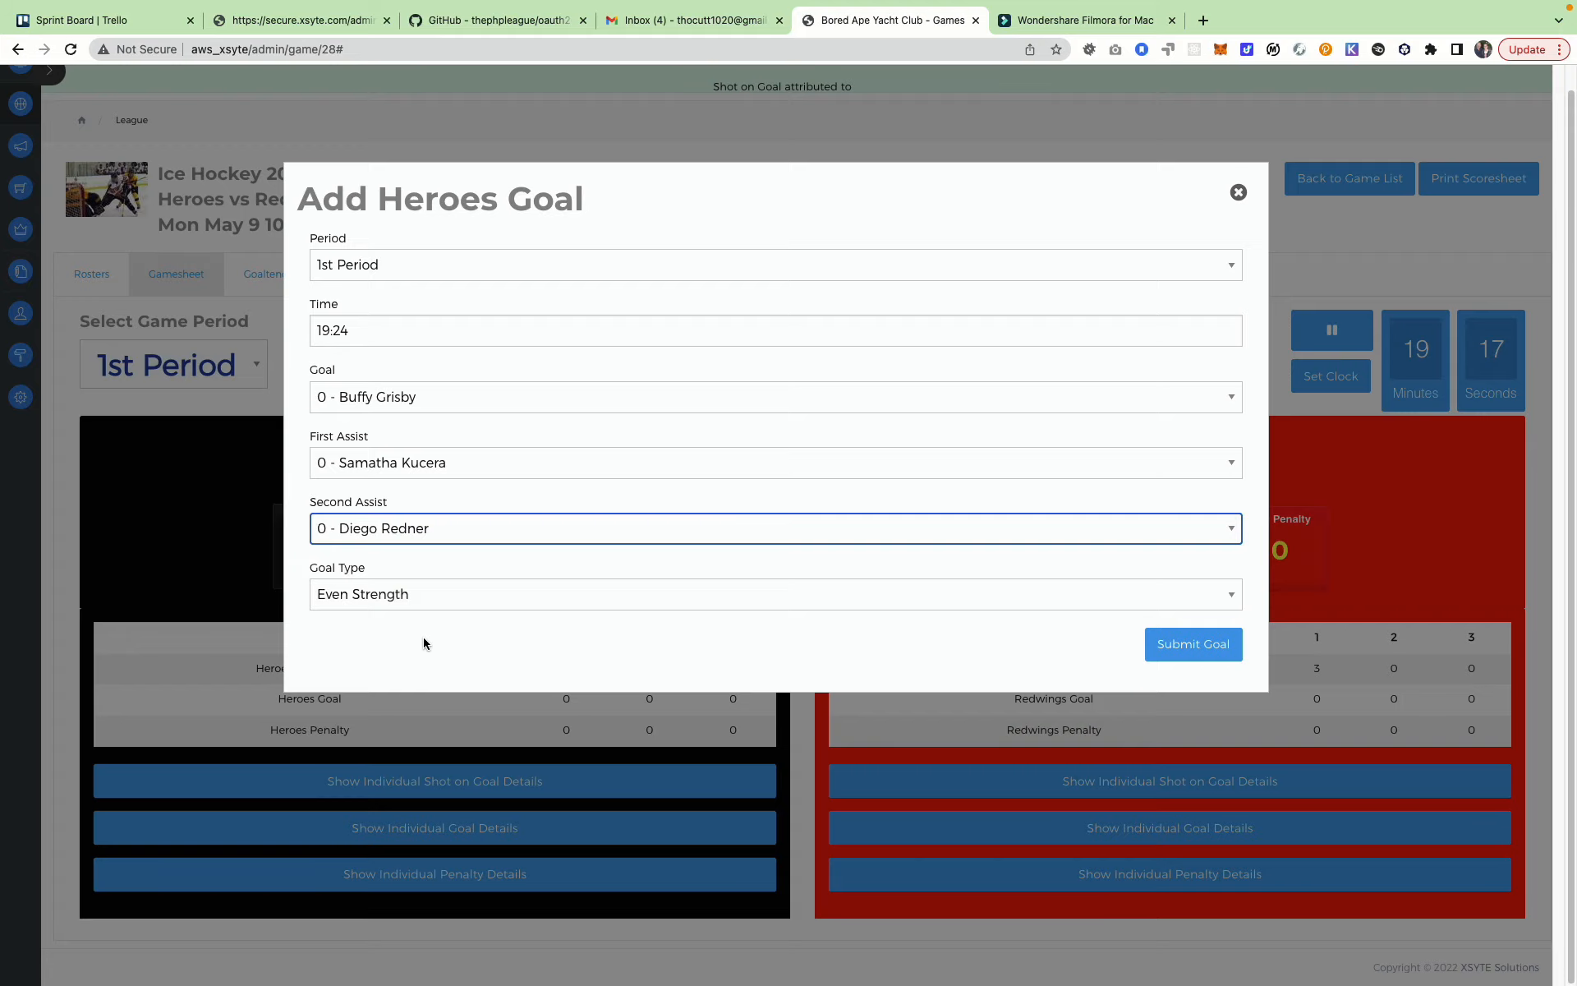
pyautogui.click(396, 595)
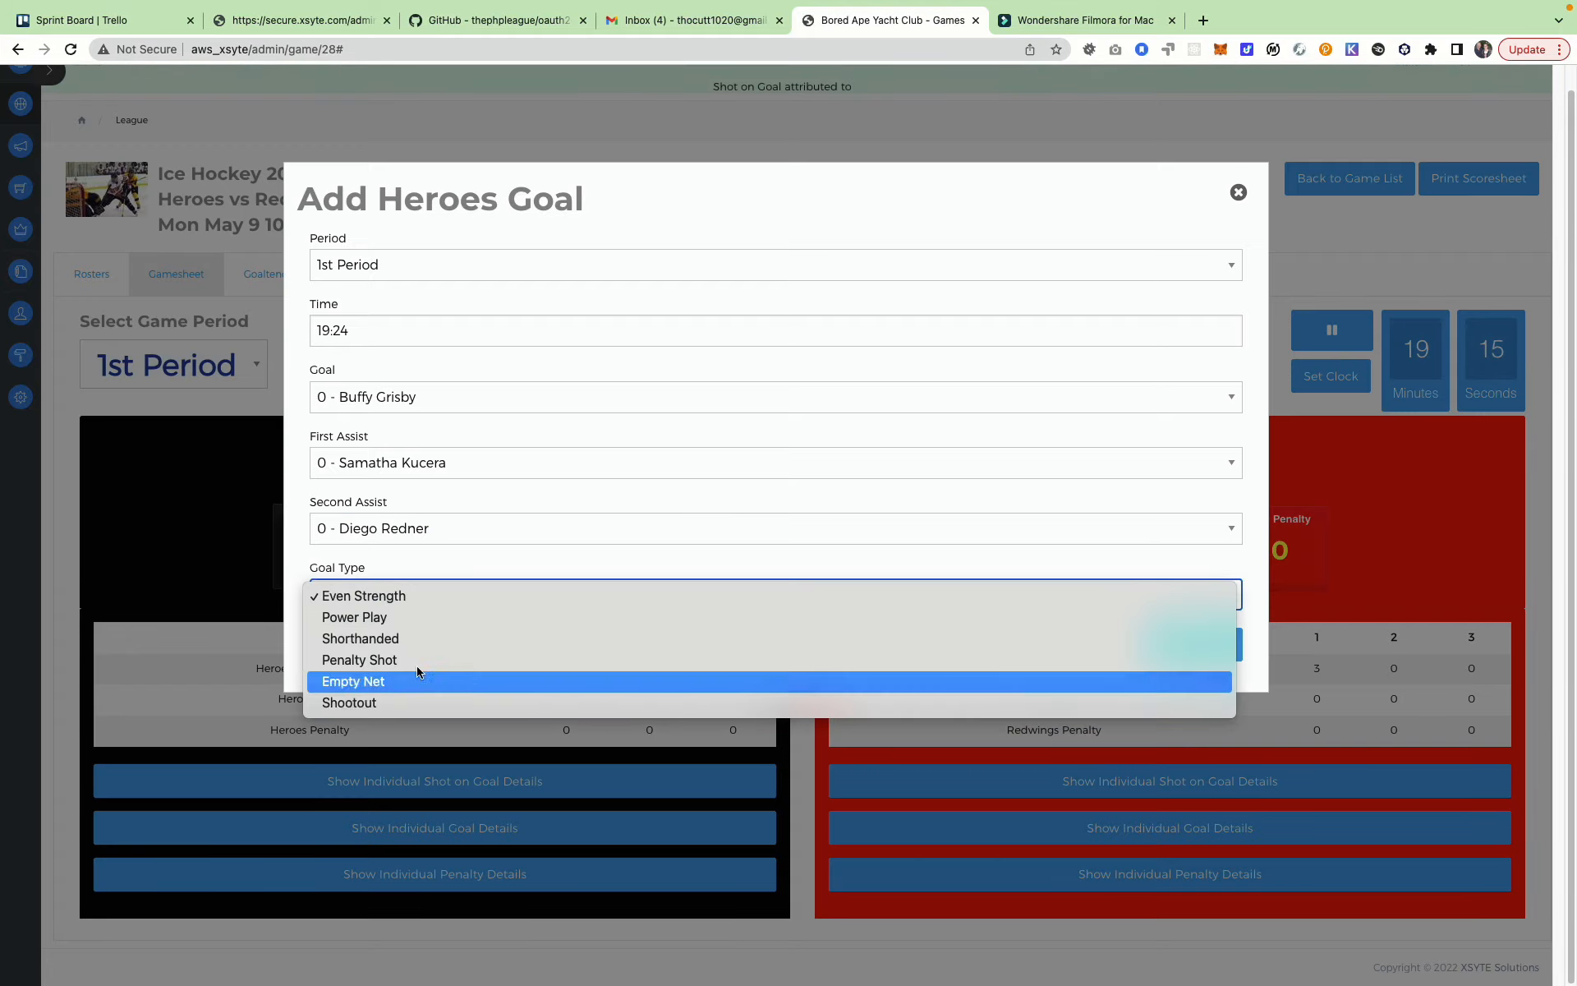
pyautogui.click(399, 599)
pyautogui.click(1147, 651)
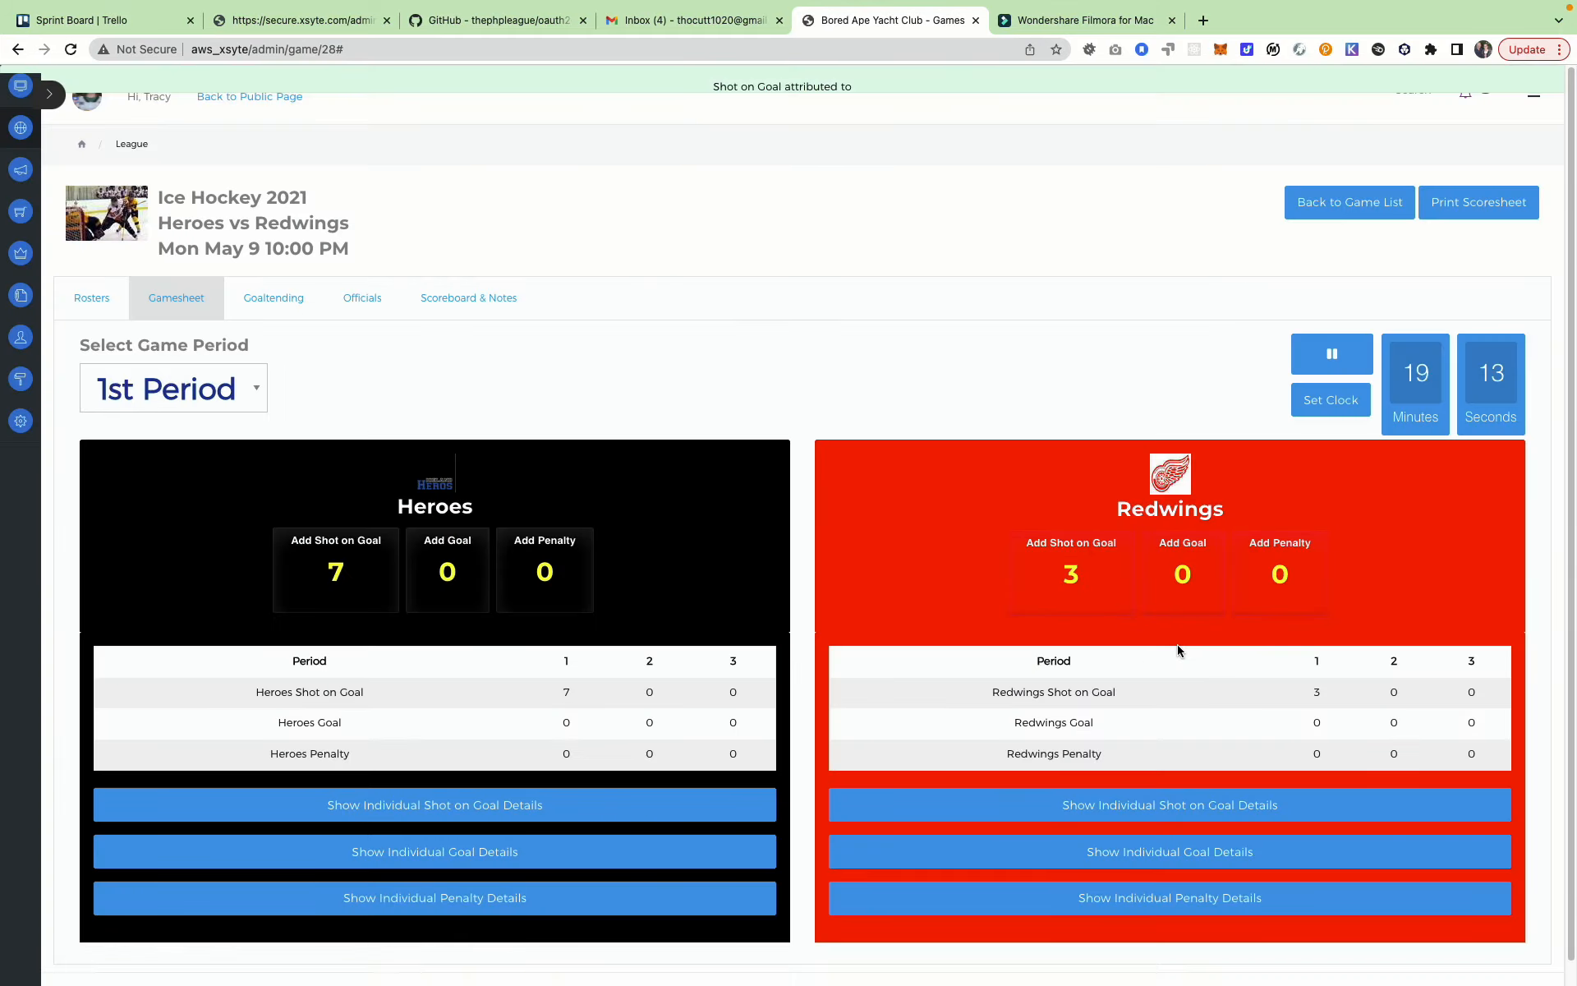
# Step: From the Heroes individual goal details, change the scorer of the 19:24 goal to player number 12
pyautogui.scroll(-1, 665, 488)
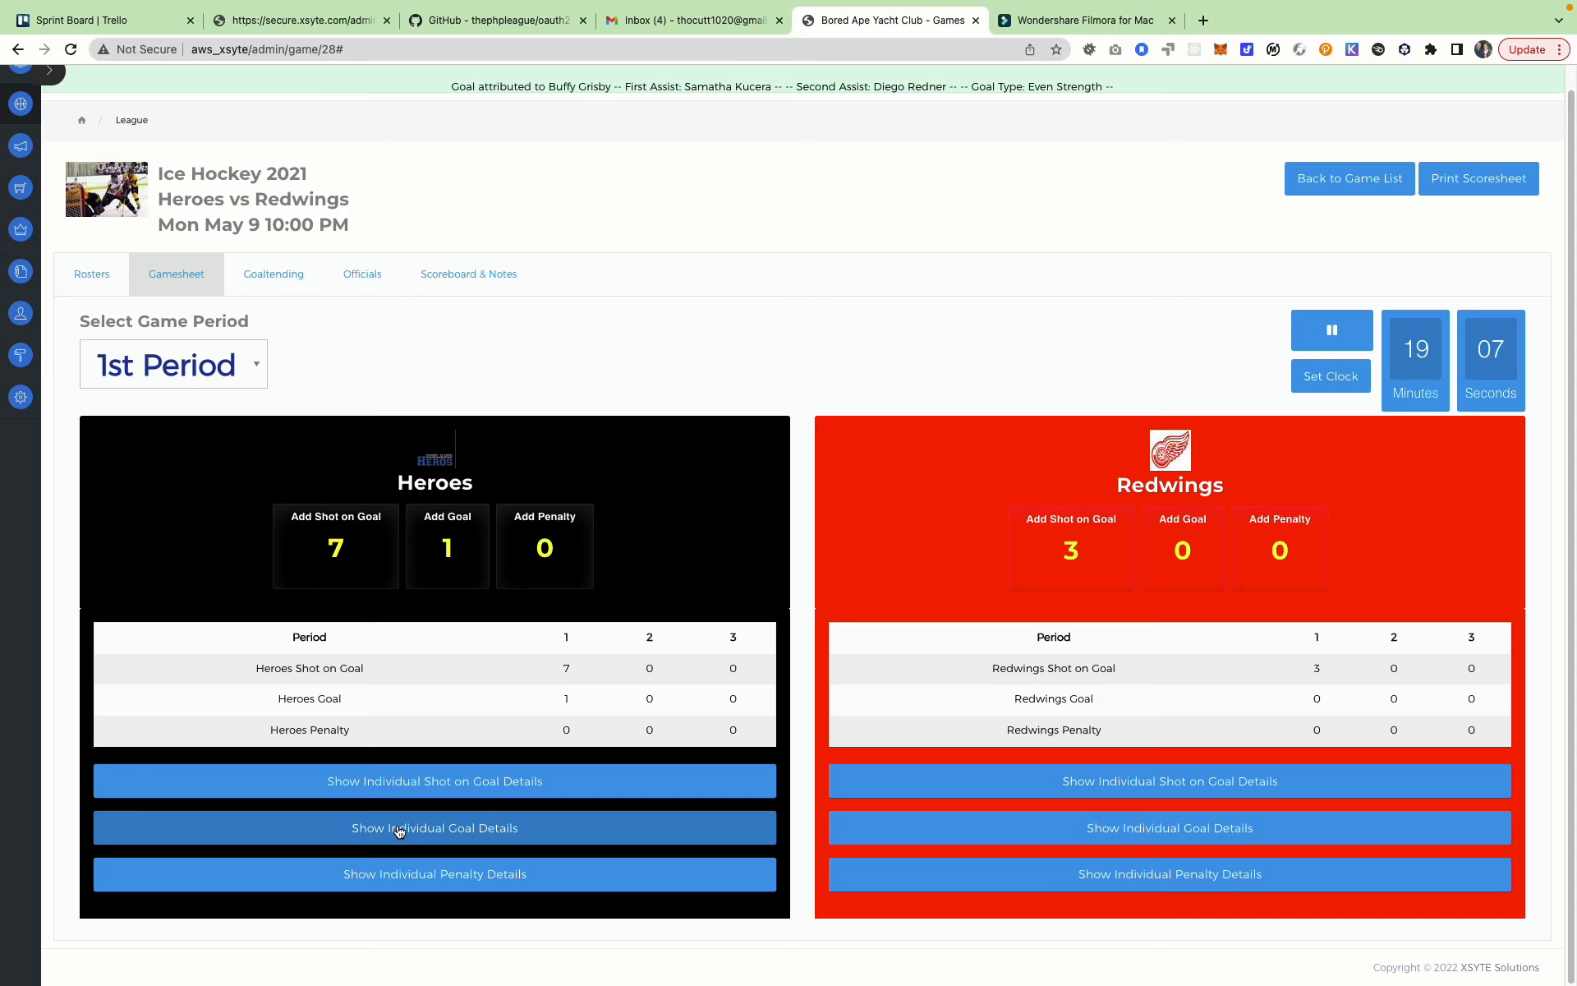
pyautogui.click(458, 829)
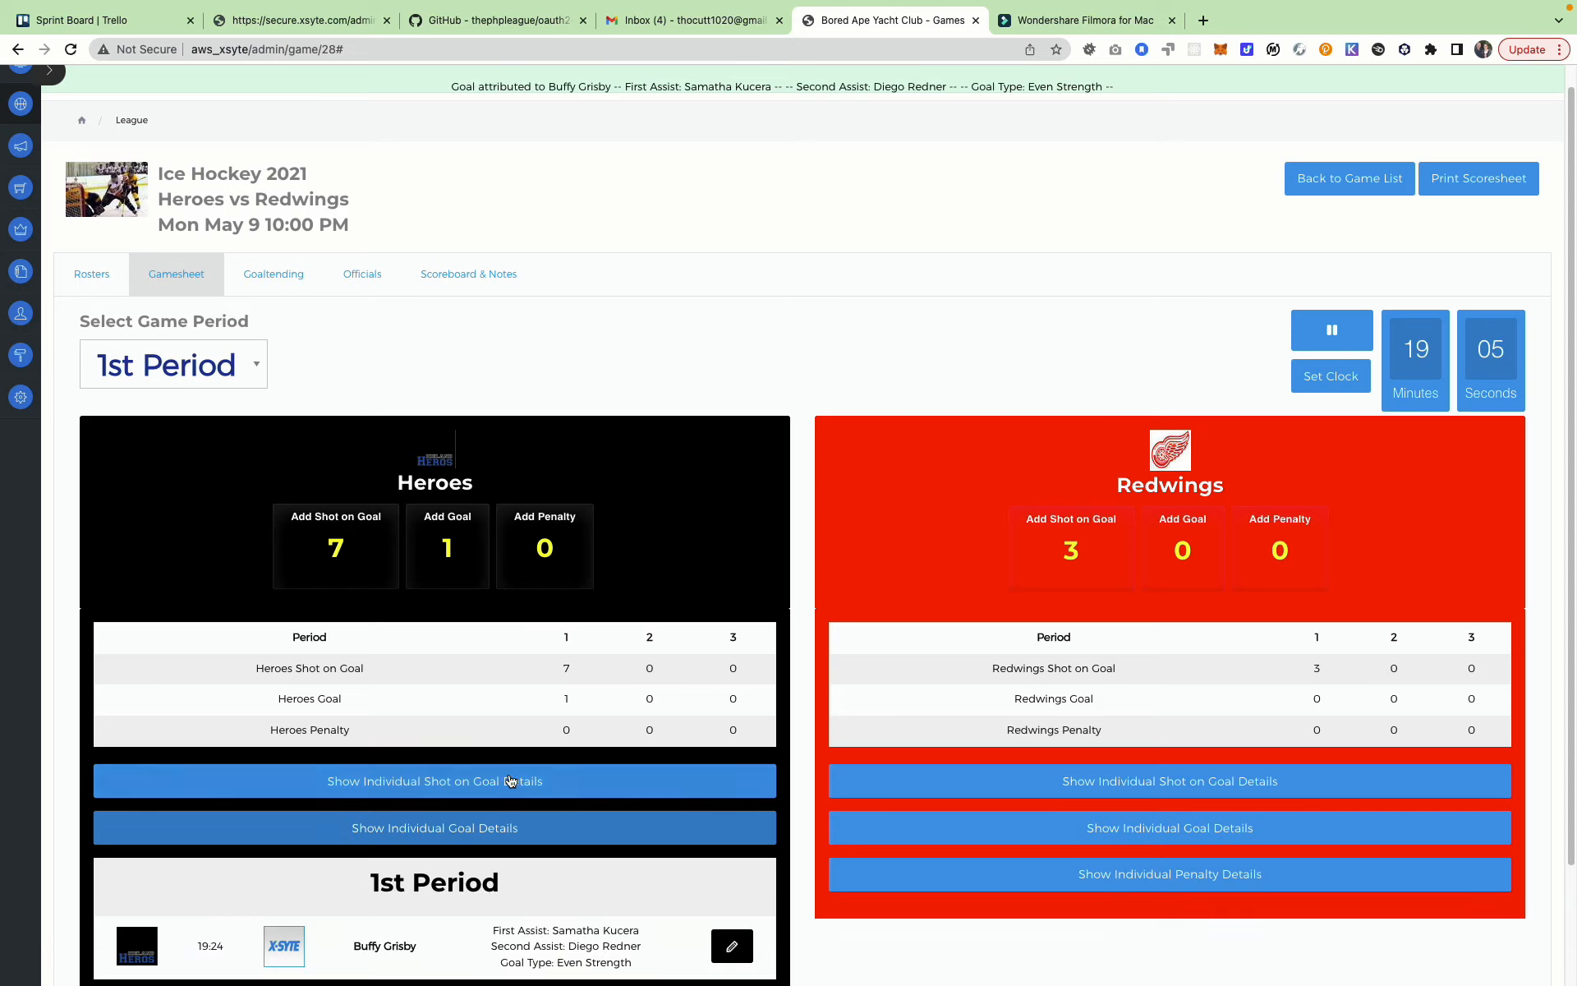
pyautogui.scroll(-3, 521, 781)
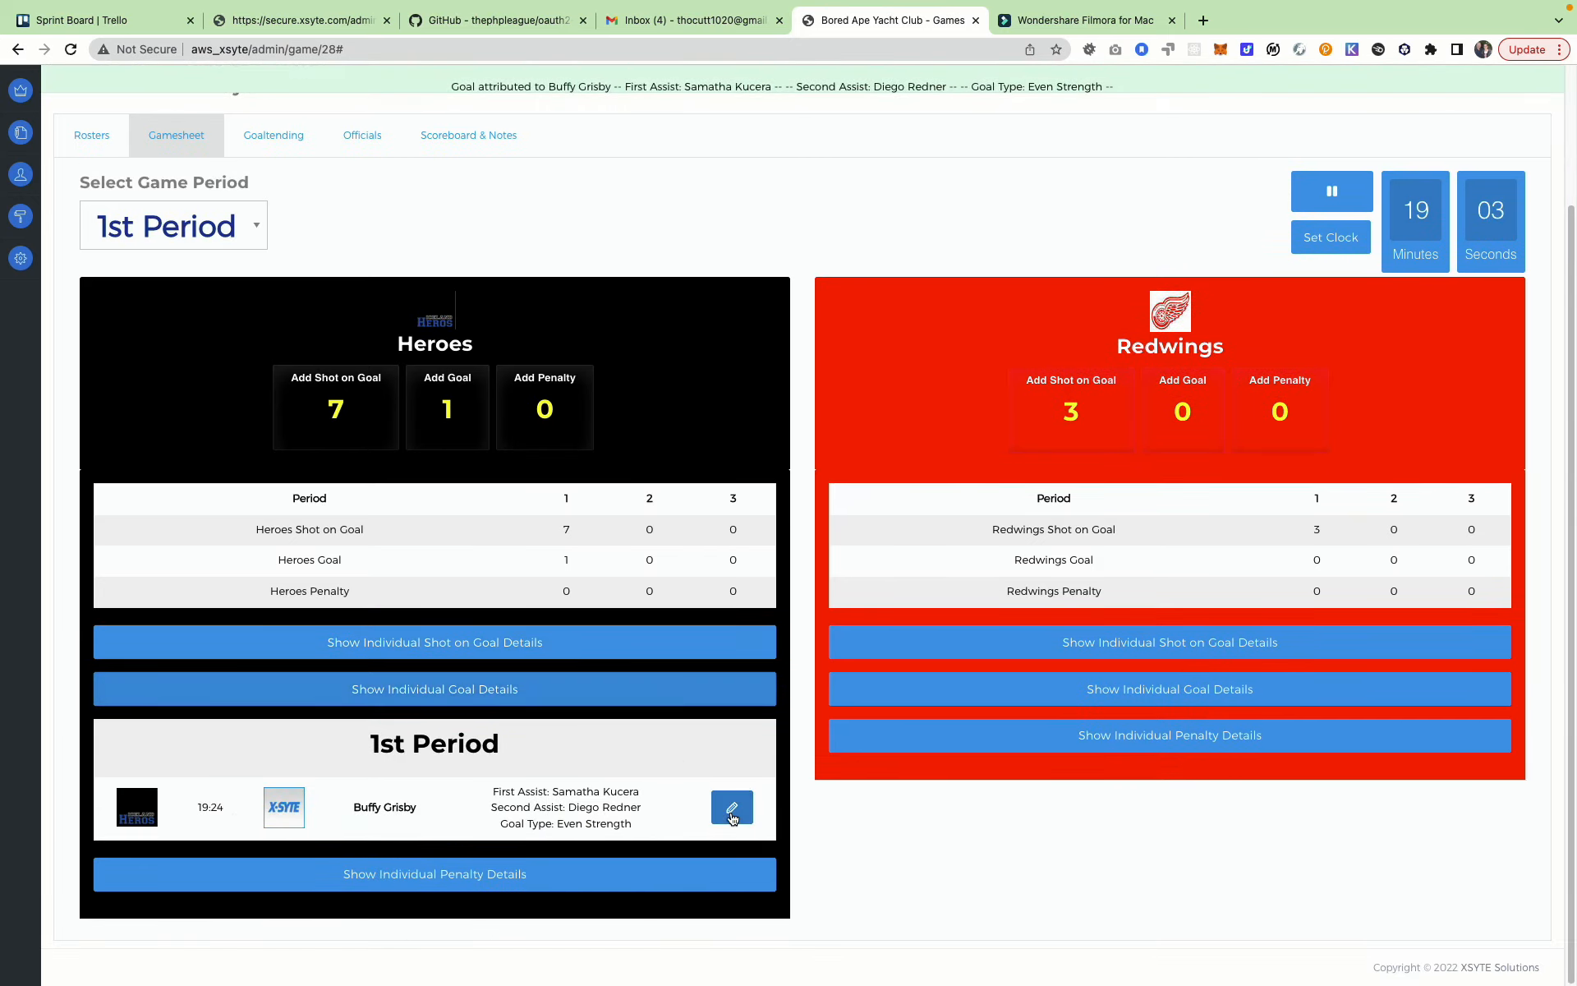
pyautogui.click(731, 808)
pyautogui.click(368, 404)
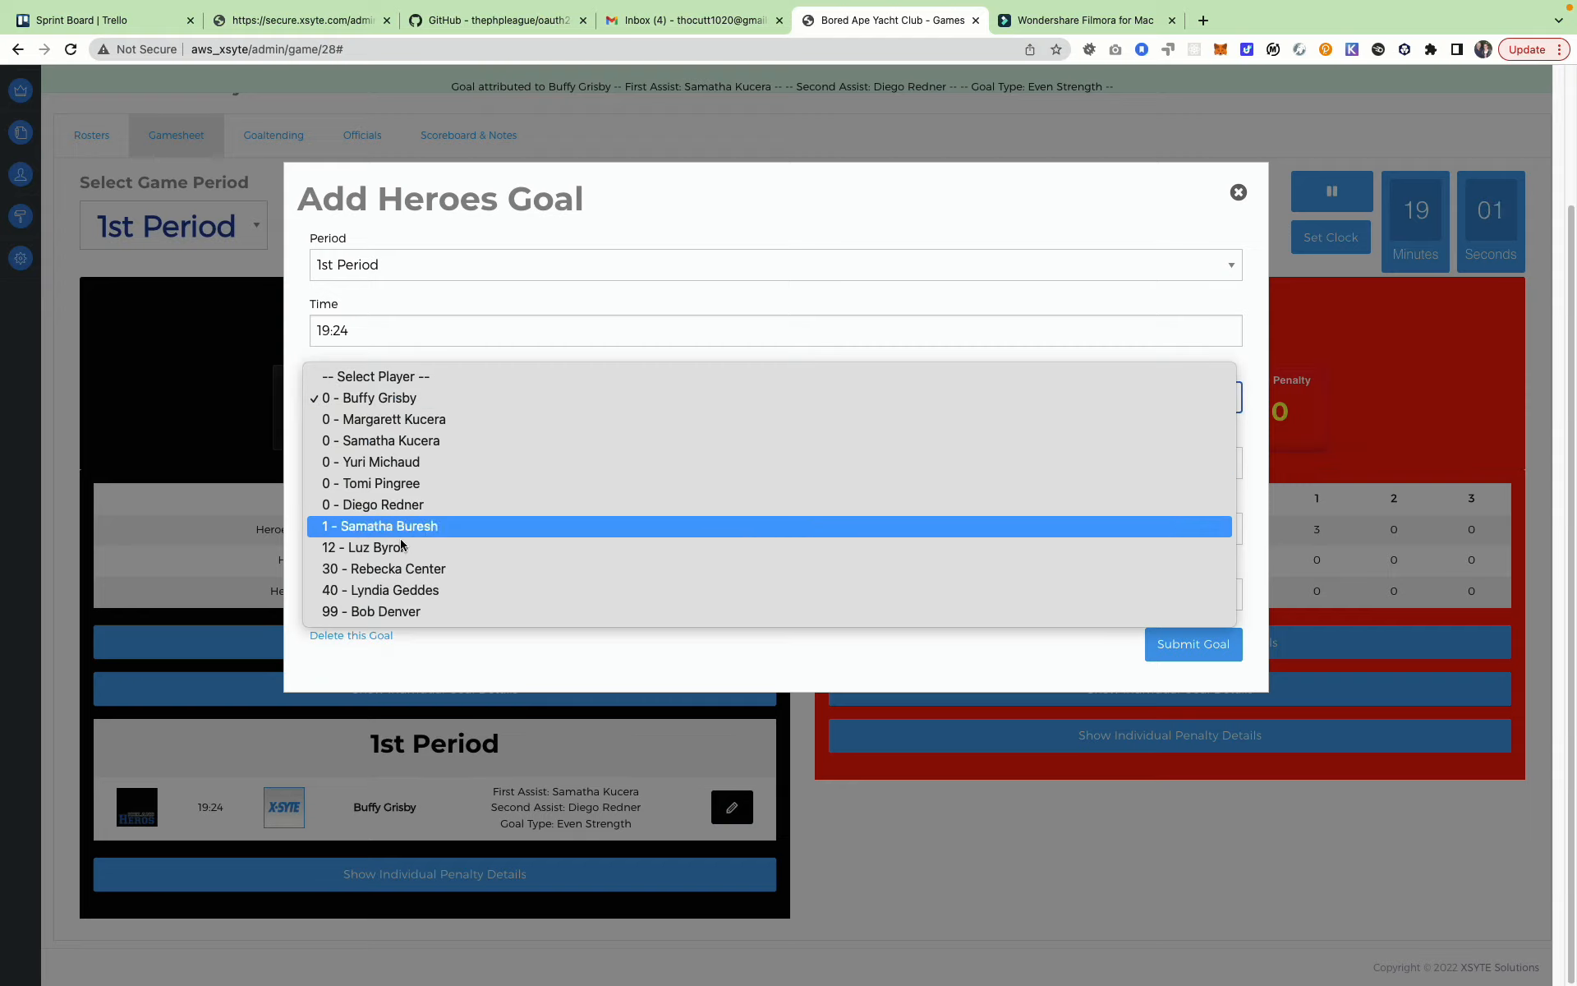
pyautogui.click(374, 545)
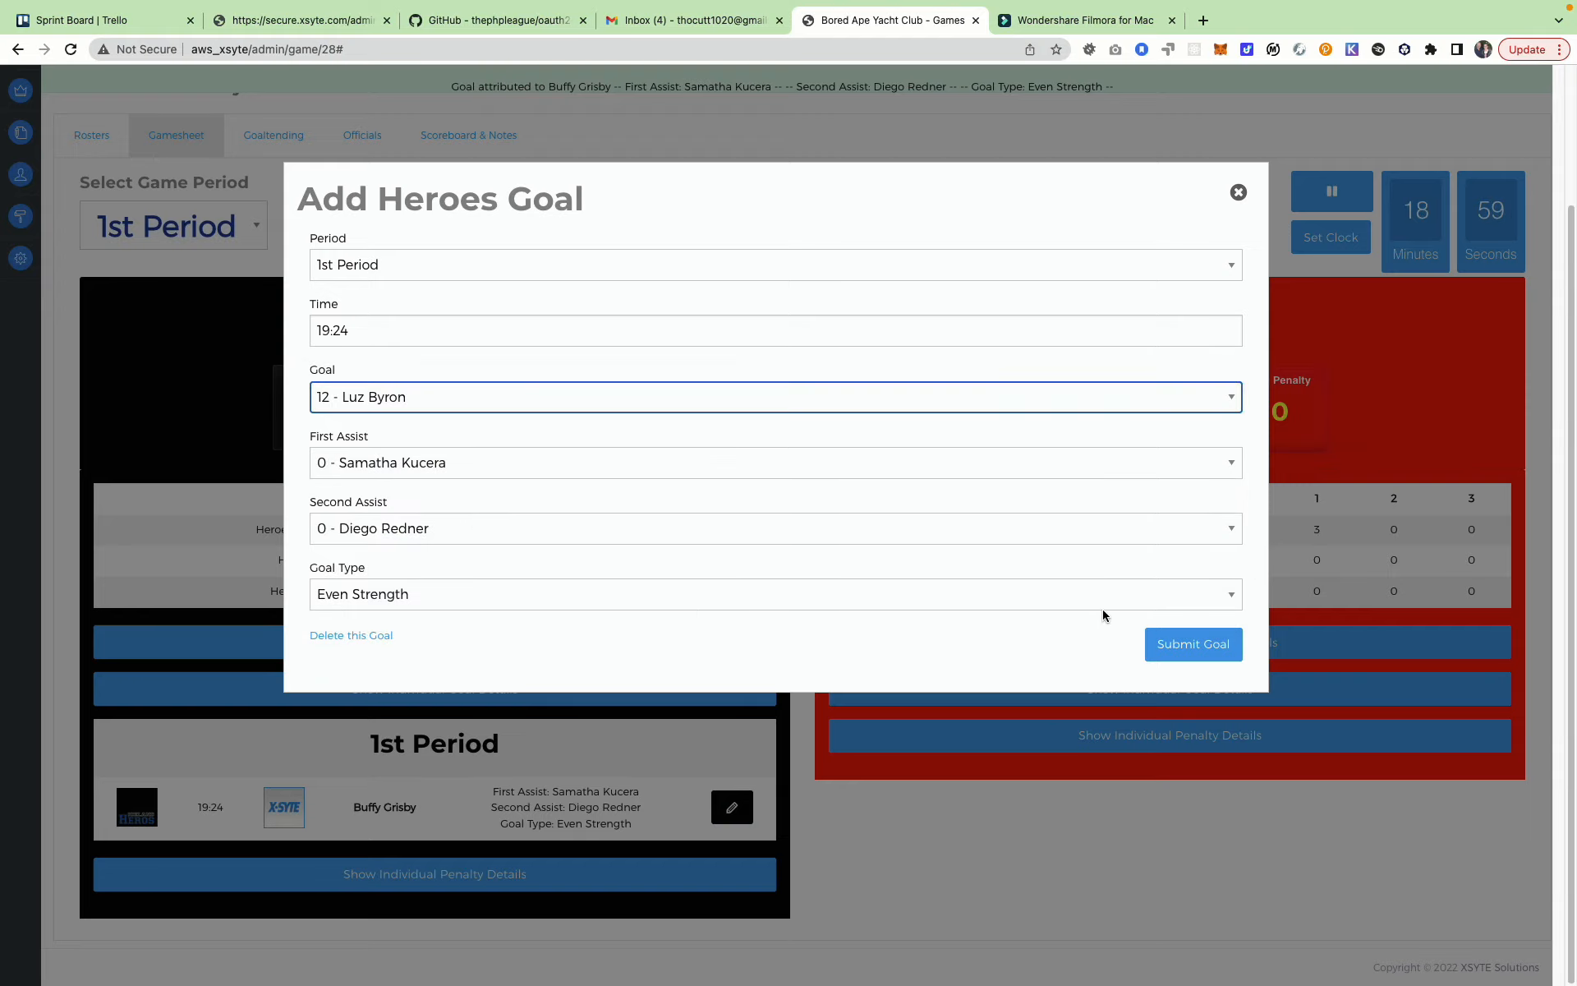
pyautogui.click(1191, 639)
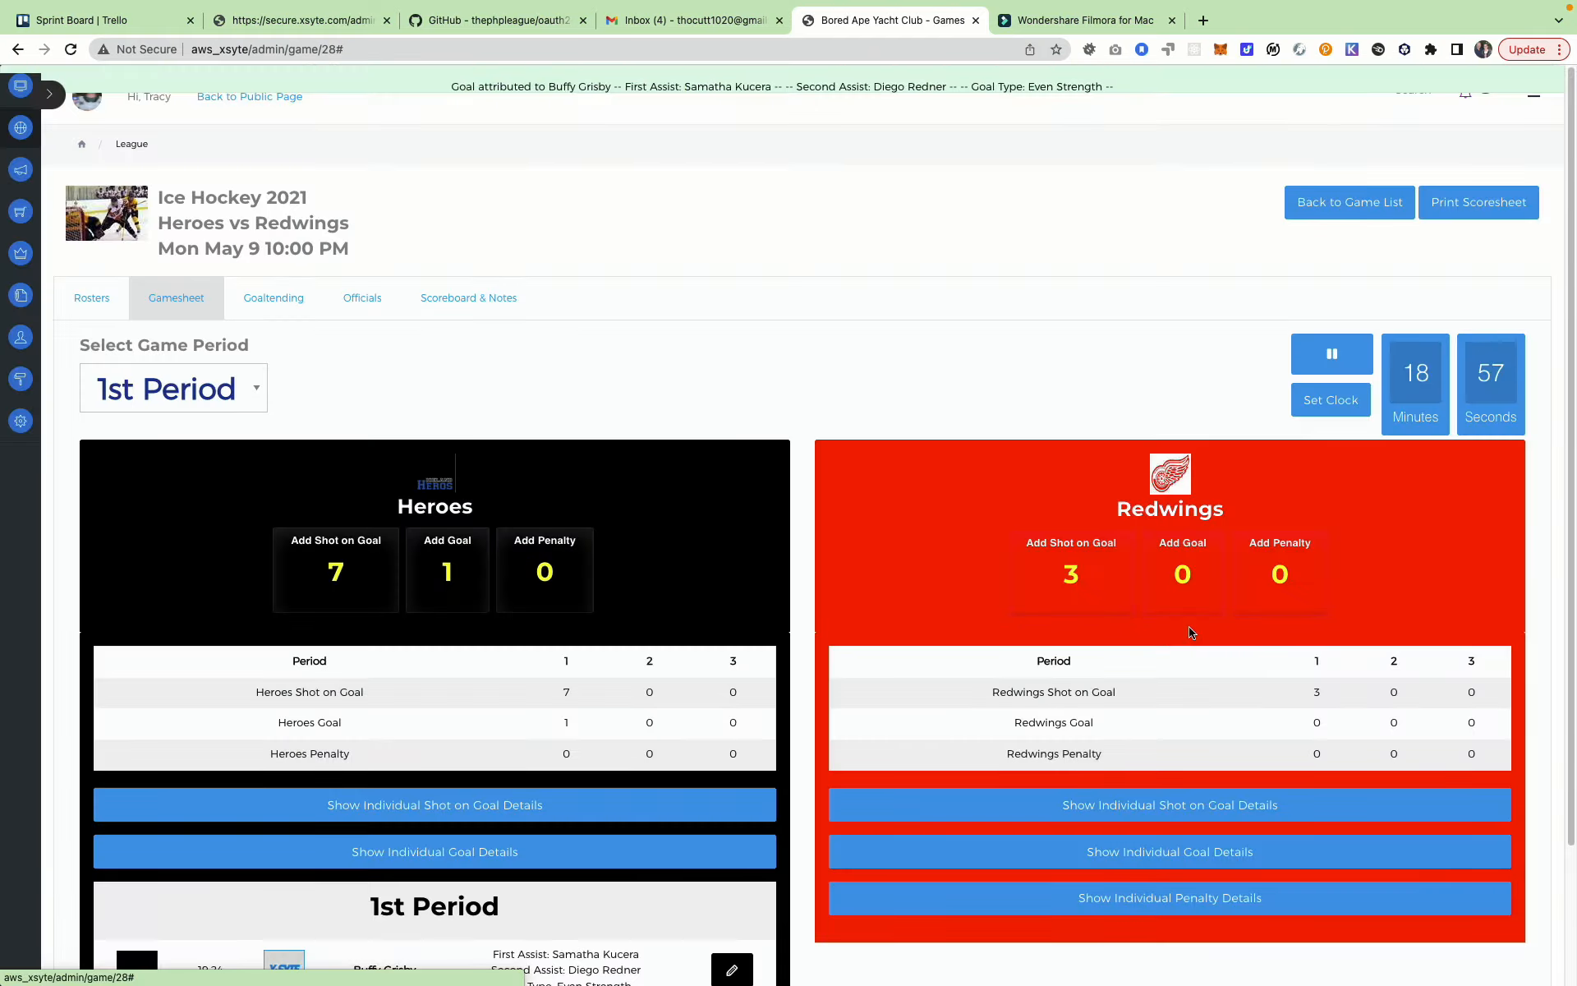
pyautogui.scroll(-3, 658, 493)
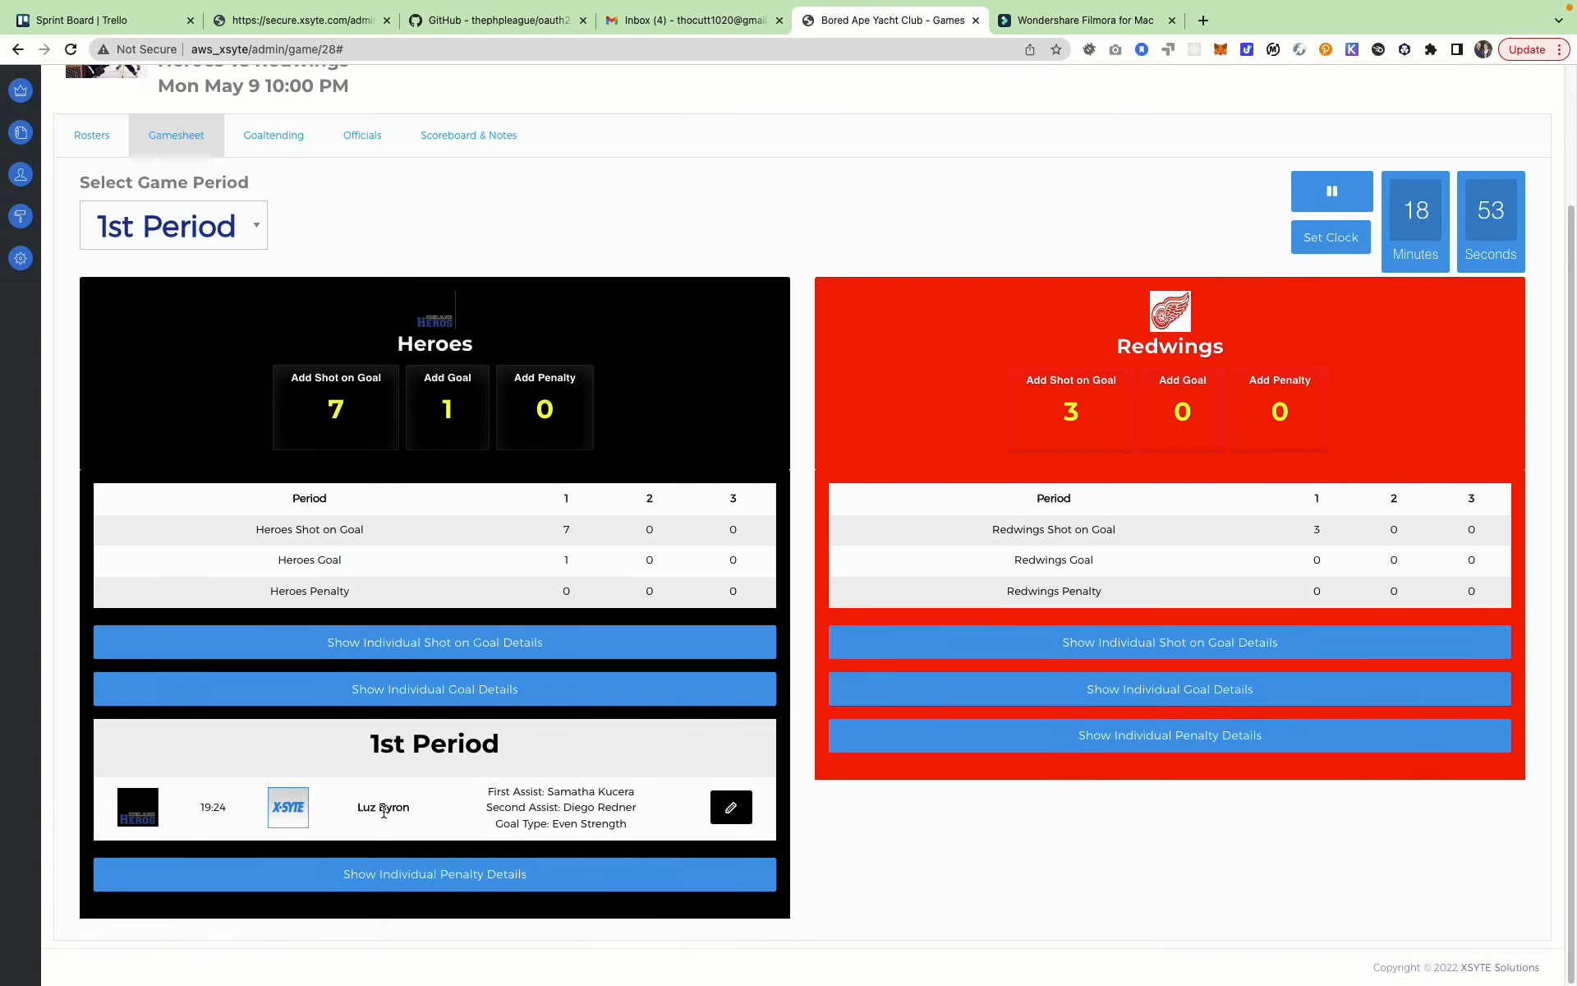
# Step: From the Heroes individual shot on goal details, delete the 1st Period shot at 19:45
pyautogui.click(421, 645)
pyautogui.scroll(-5, 417, 648)
pyautogui.click(693, 421)
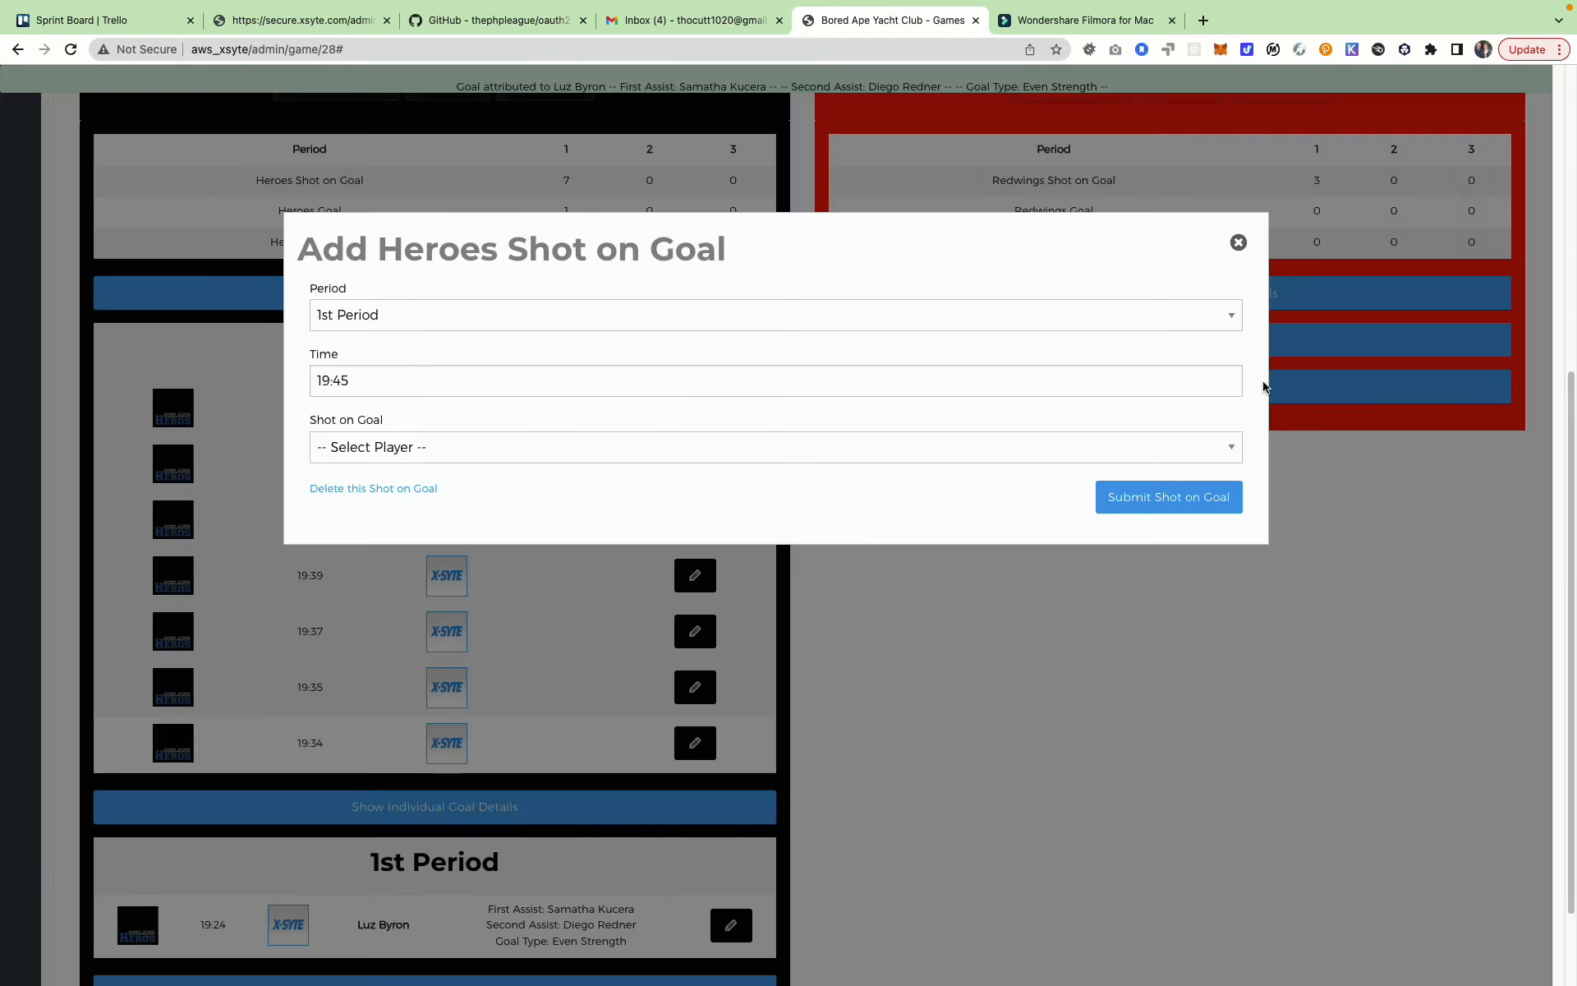
pyautogui.click(371, 492)
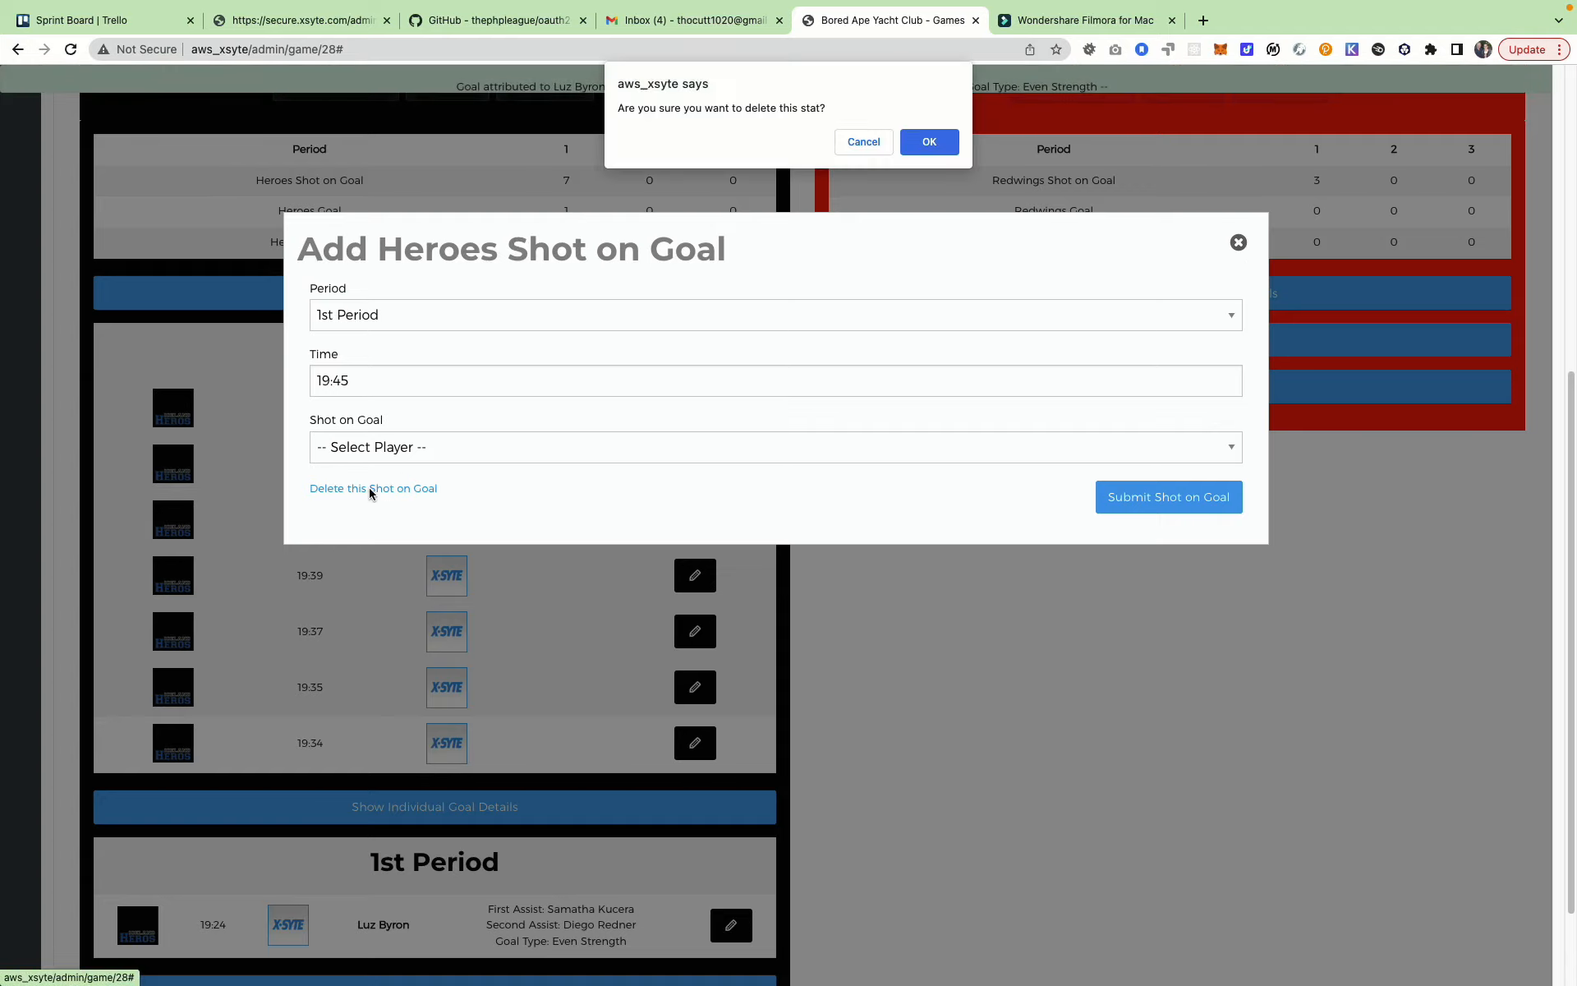
pyautogui.click(929, 143)
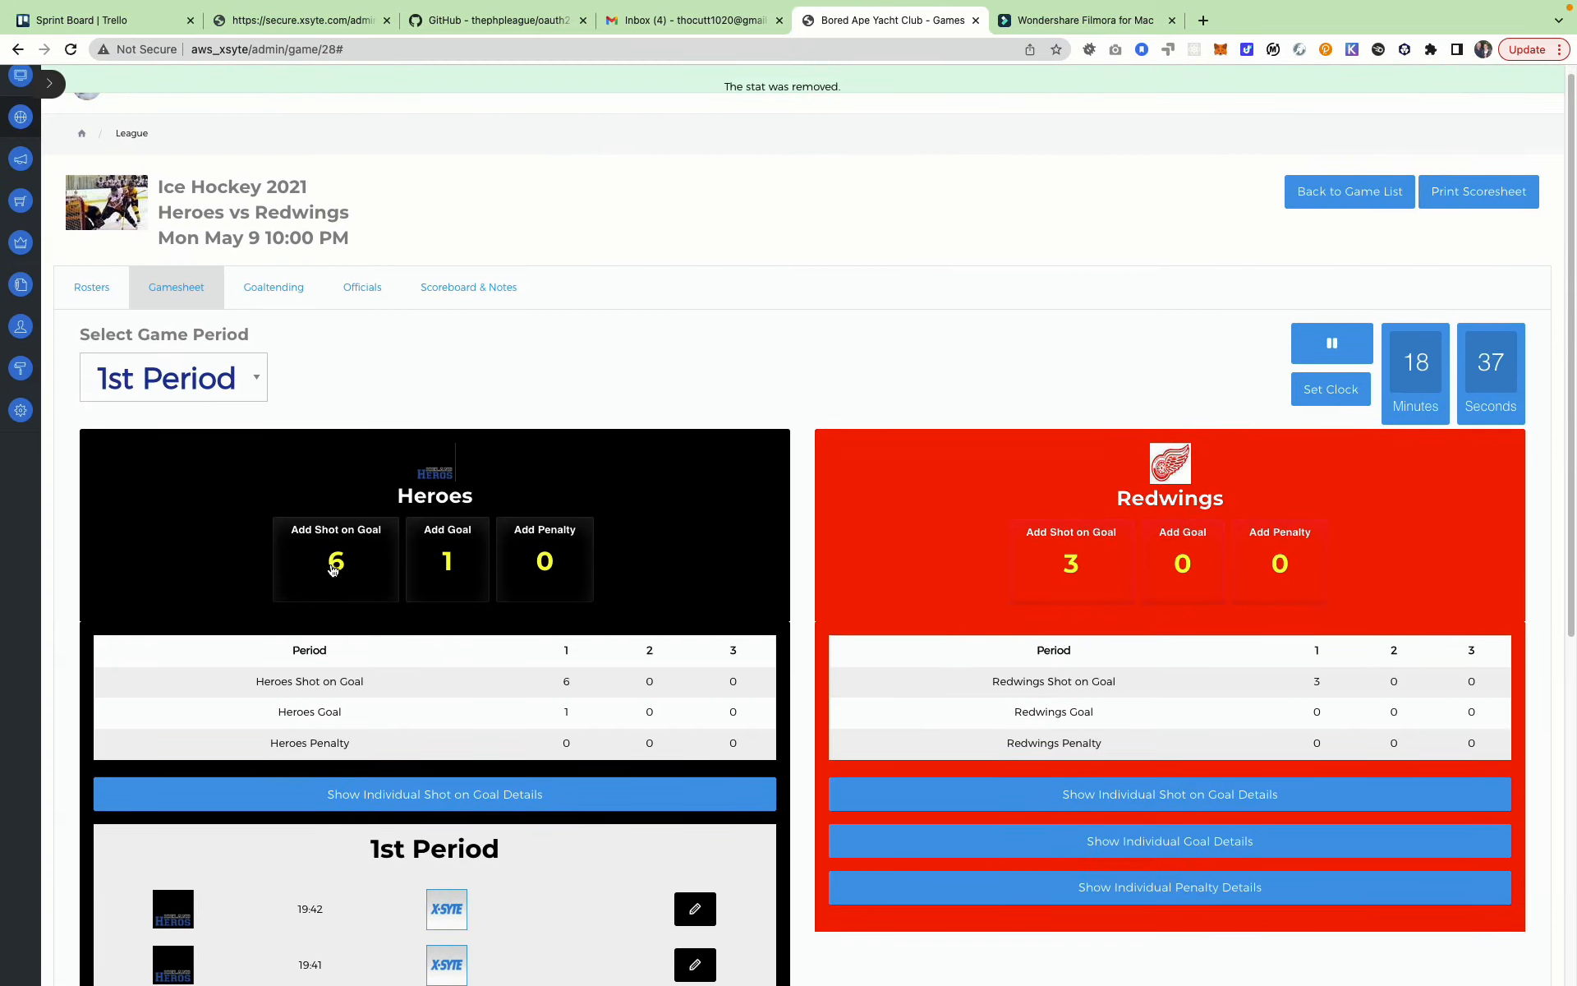
# Step: Collapse the Heroes individual shot on goal and goal details
pyautogui.scroll(-4, 621, 443)
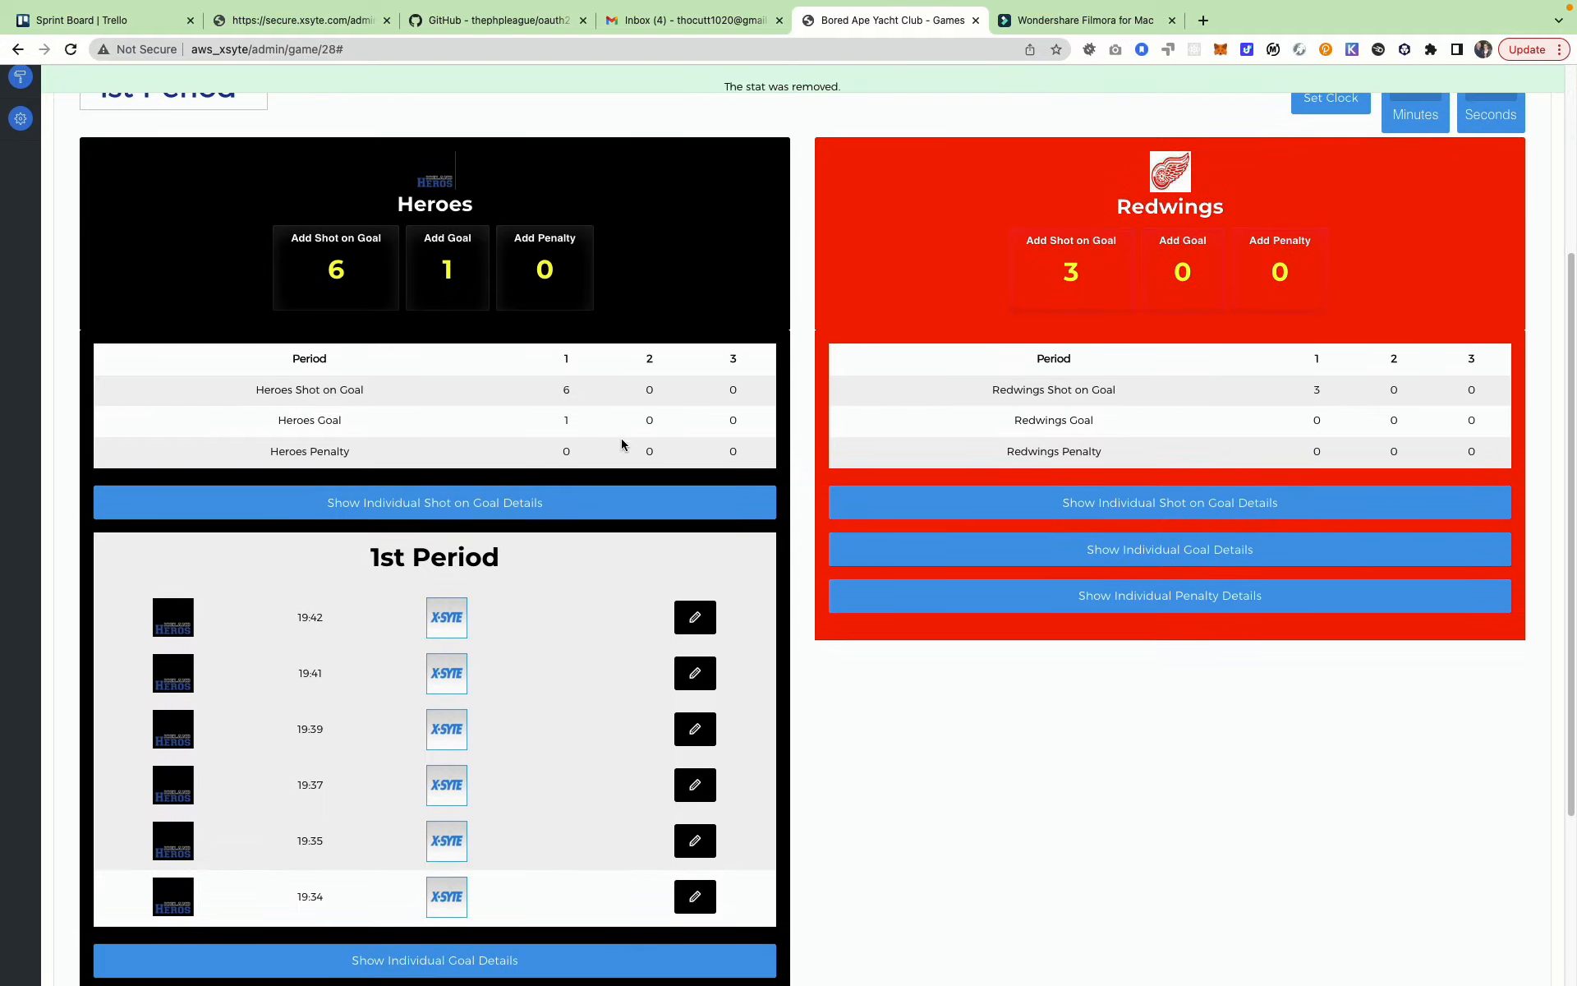
pyautogui.click(458, 509)
pyautogui.click(428, 698)
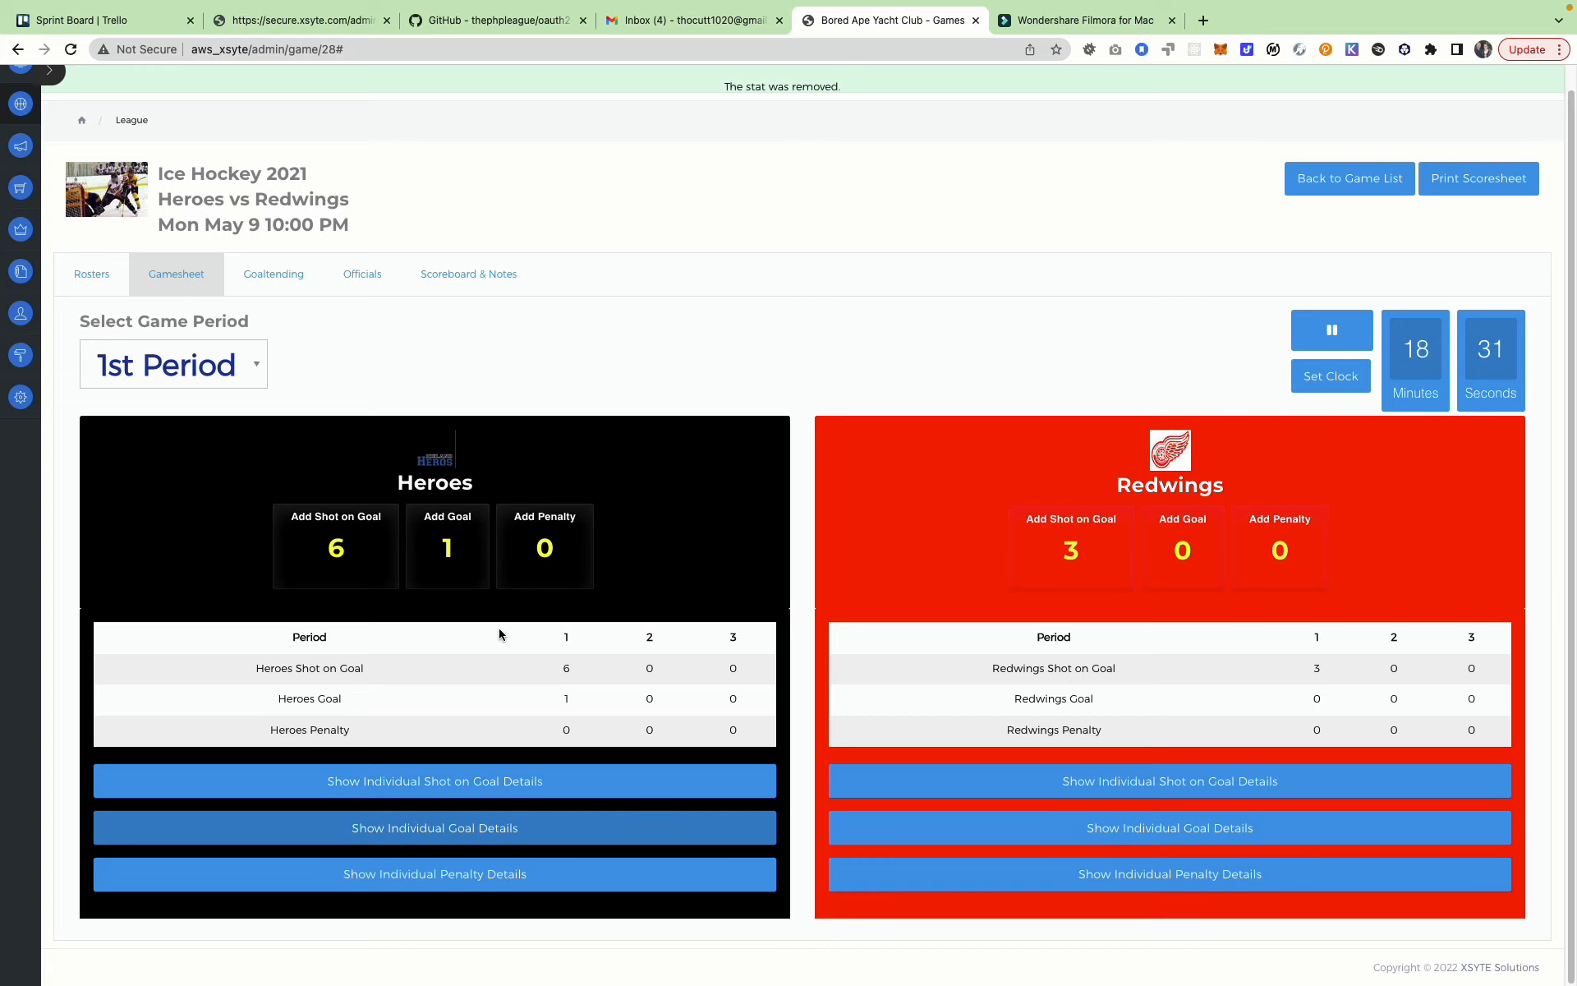
# Step: Add a 1st Period Heroes penalty at 18:29 for player number 30: 2 Penalty Minutes, type Minor, penalty Tripping
pyautogui.click(544, 546)
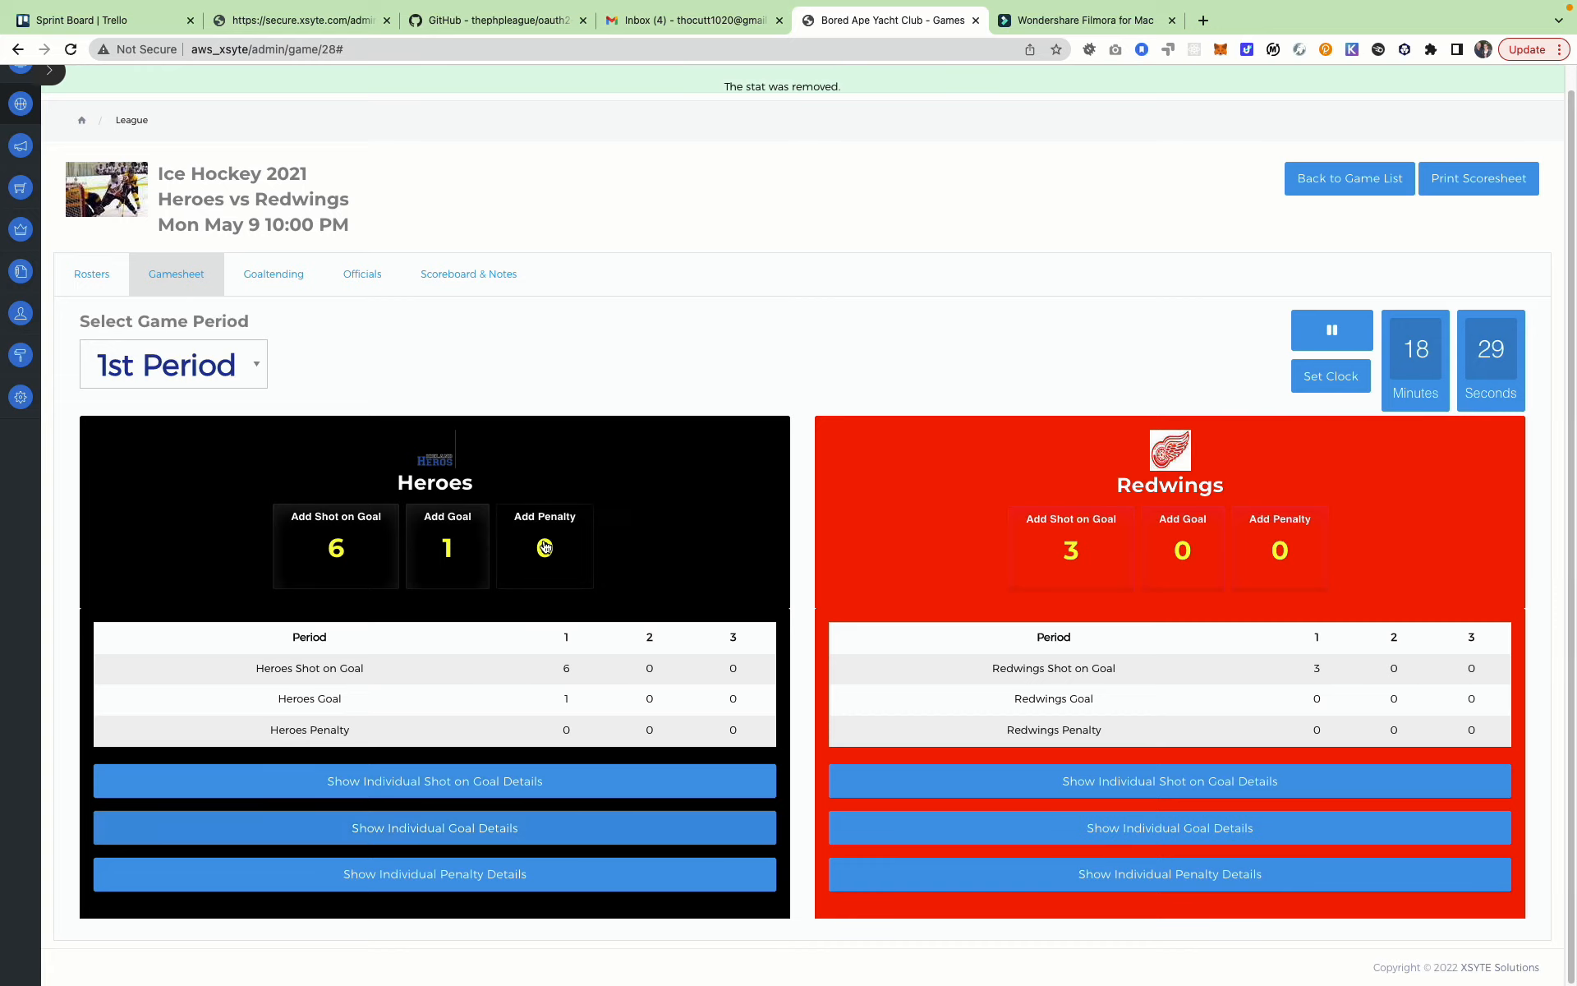
pyautogui.click(509, 396)
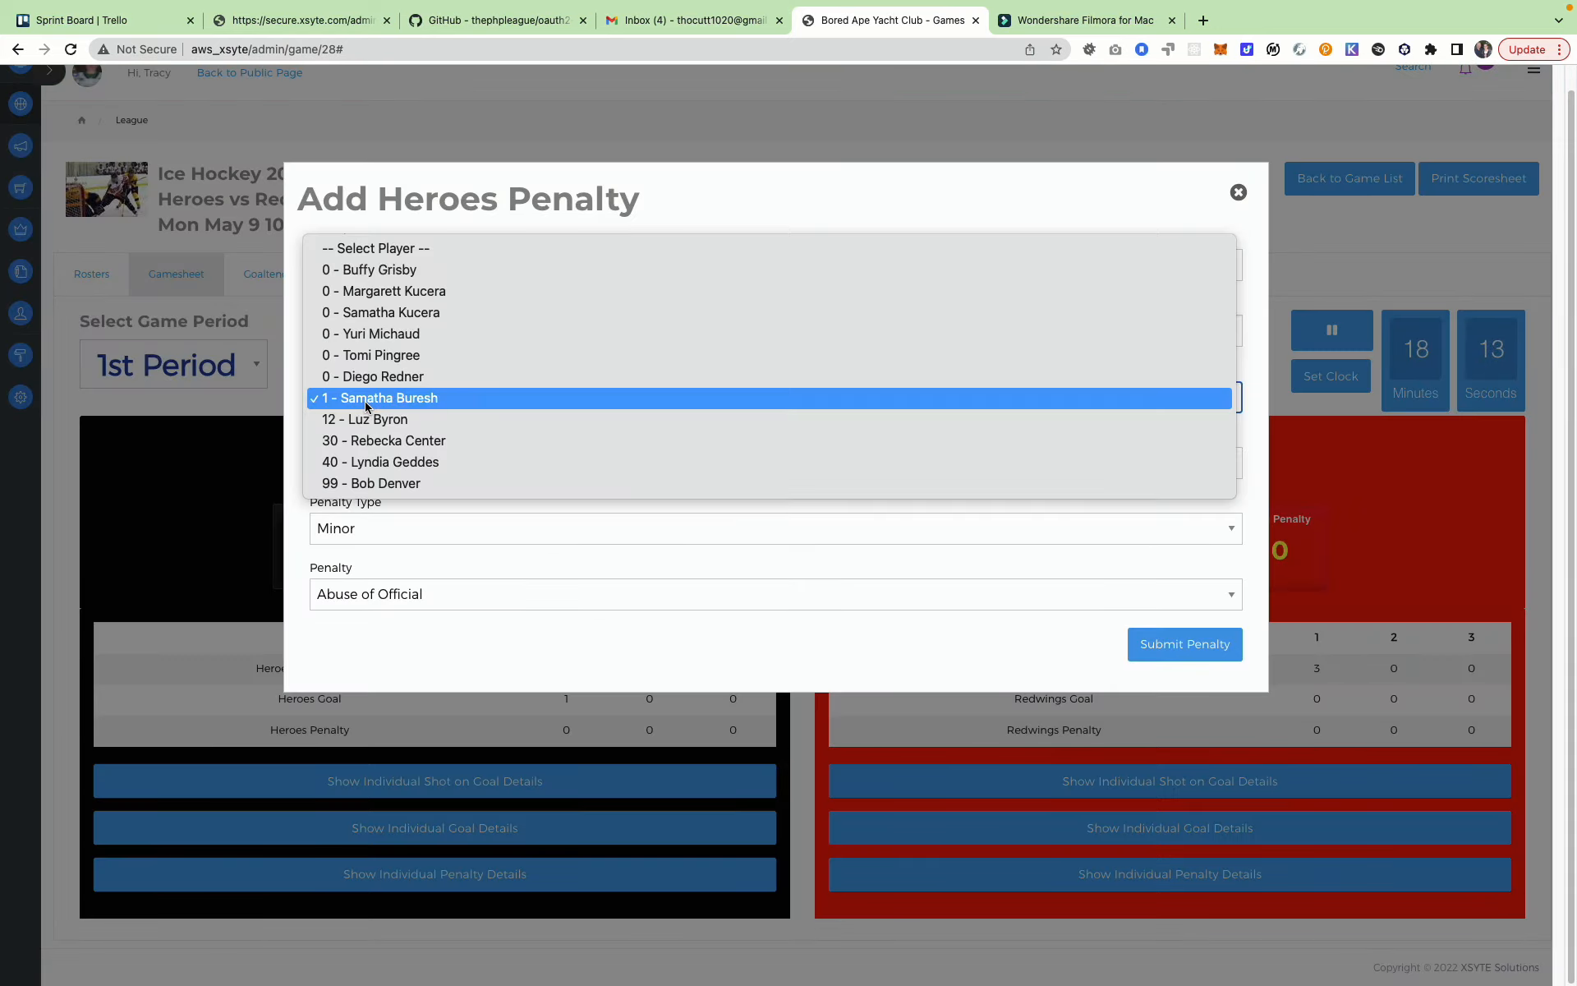
pyautogui.click(381, 440)
pyautogui.click(383, 462)
pyautogui.click(382, 464)
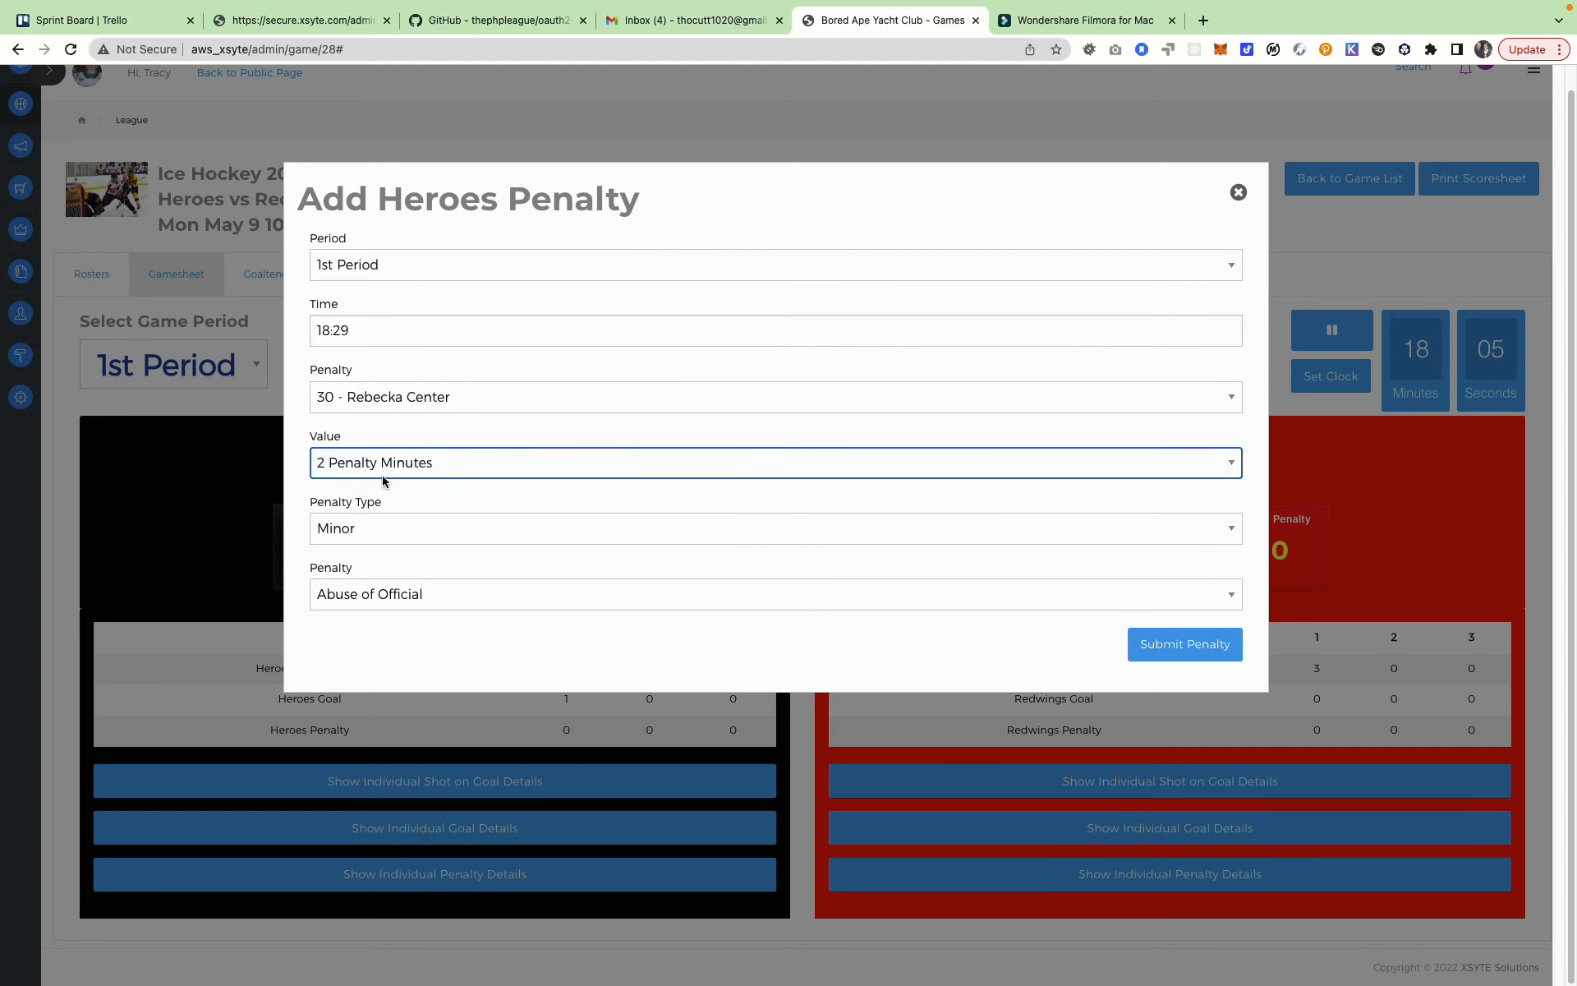
pyautogui.click(381, 529)
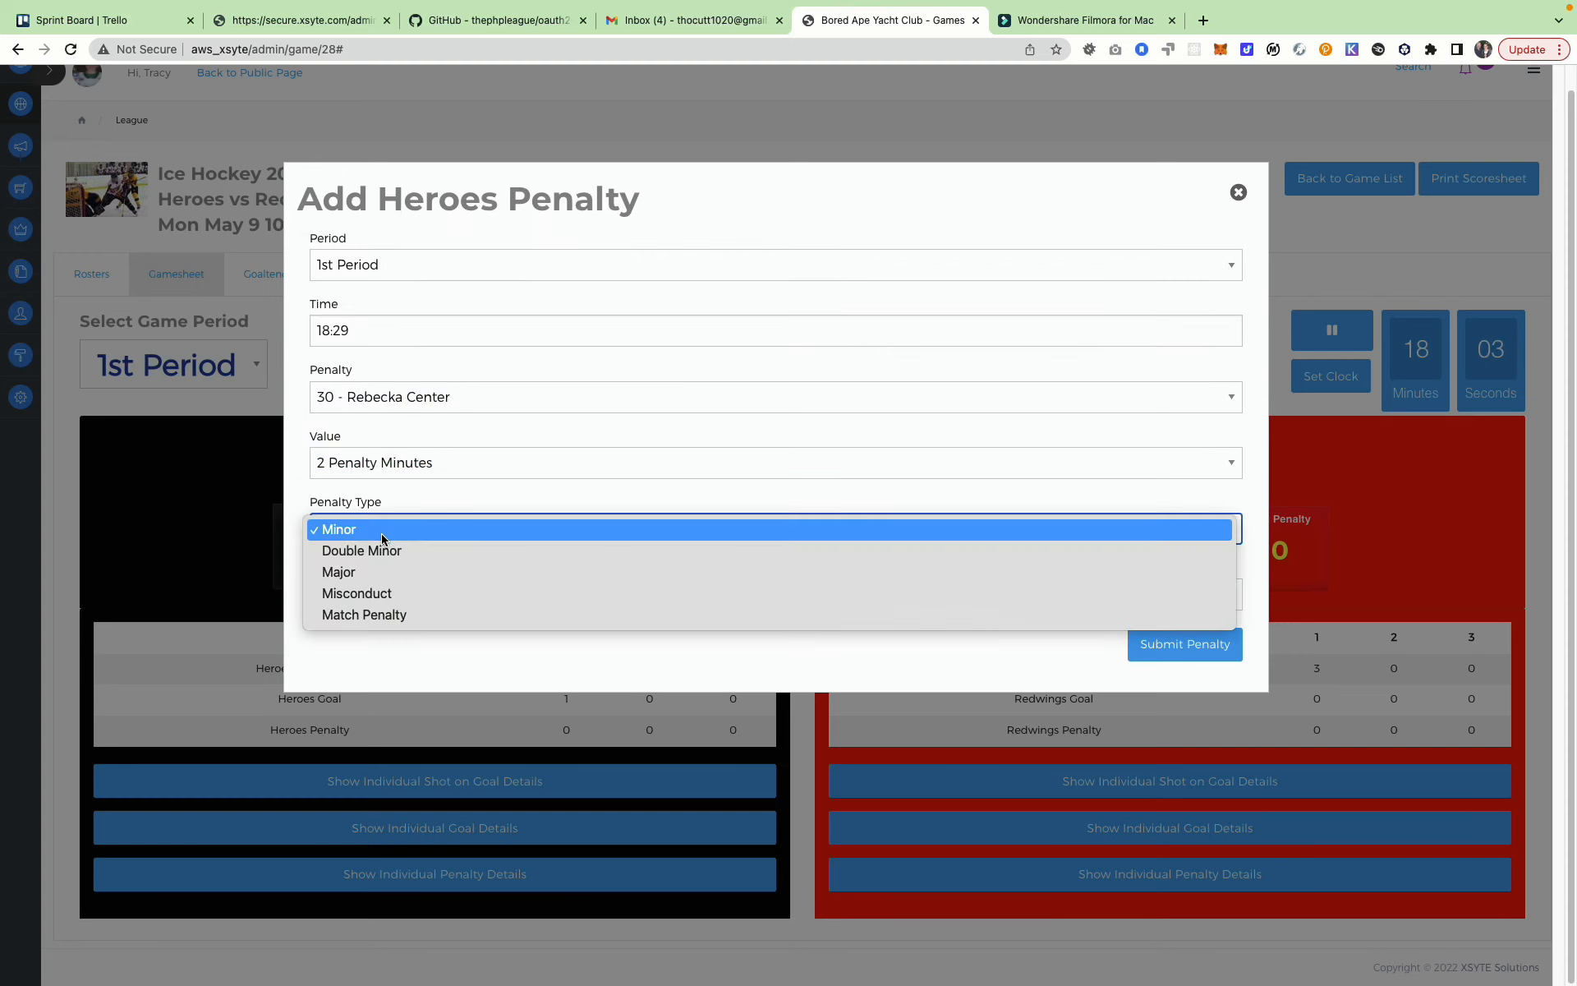
pyautogui.click(383, 529)
pyautogui.click(399, 593)
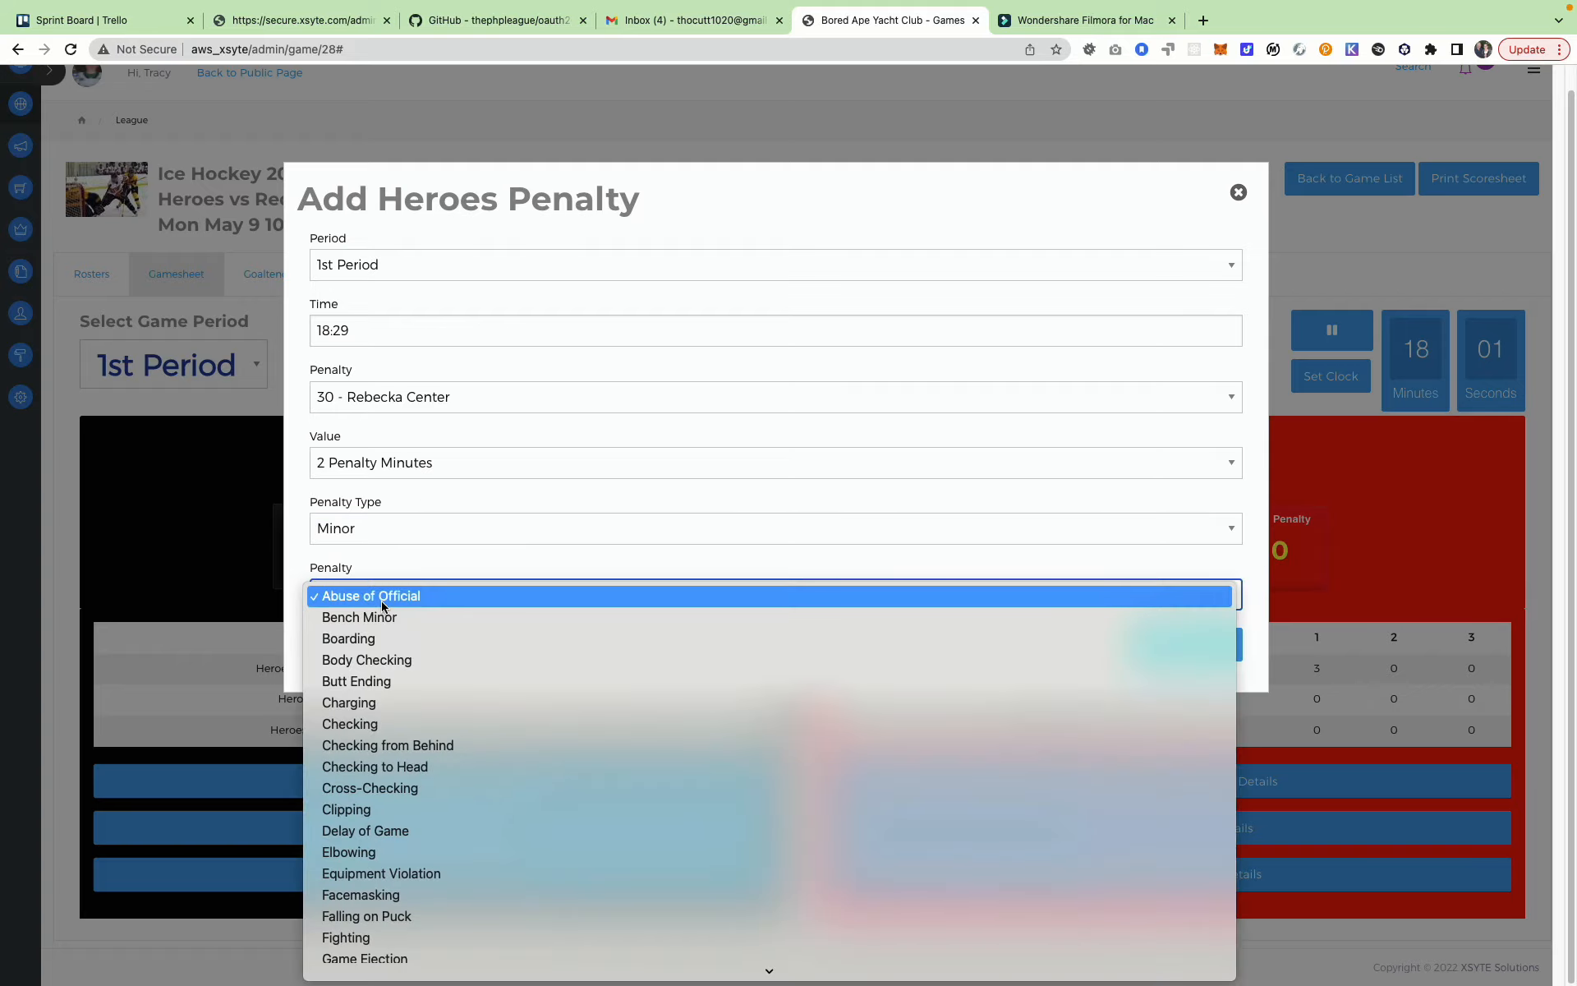
pyautogui.write('tr')
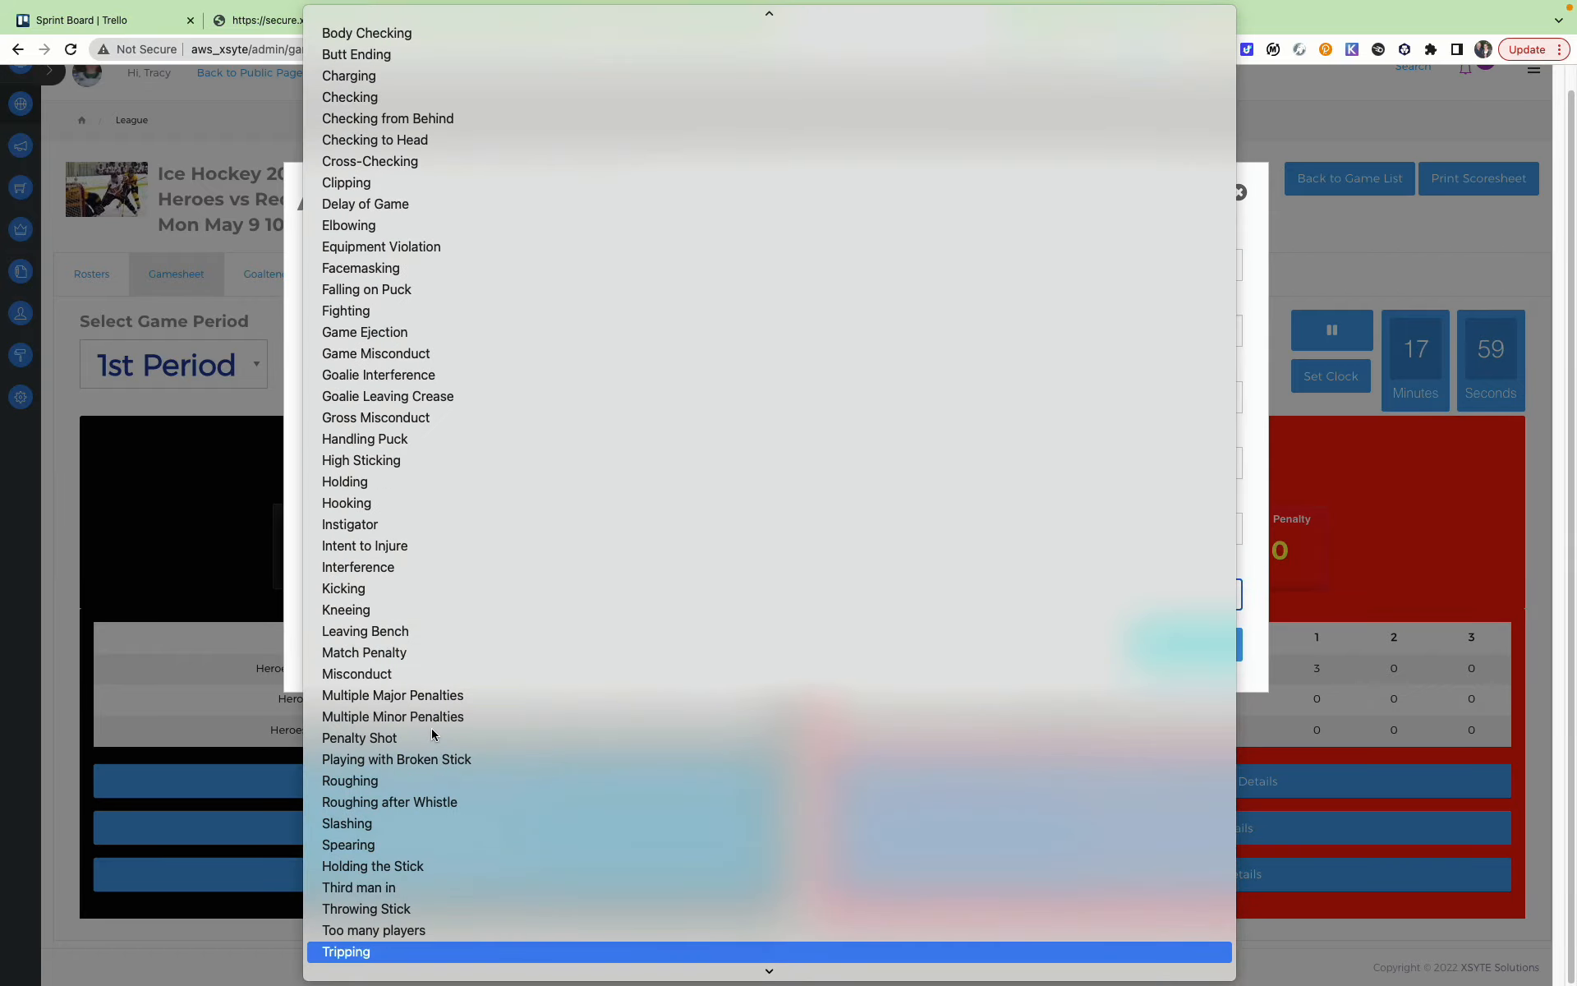
pyautogui.press('Return')
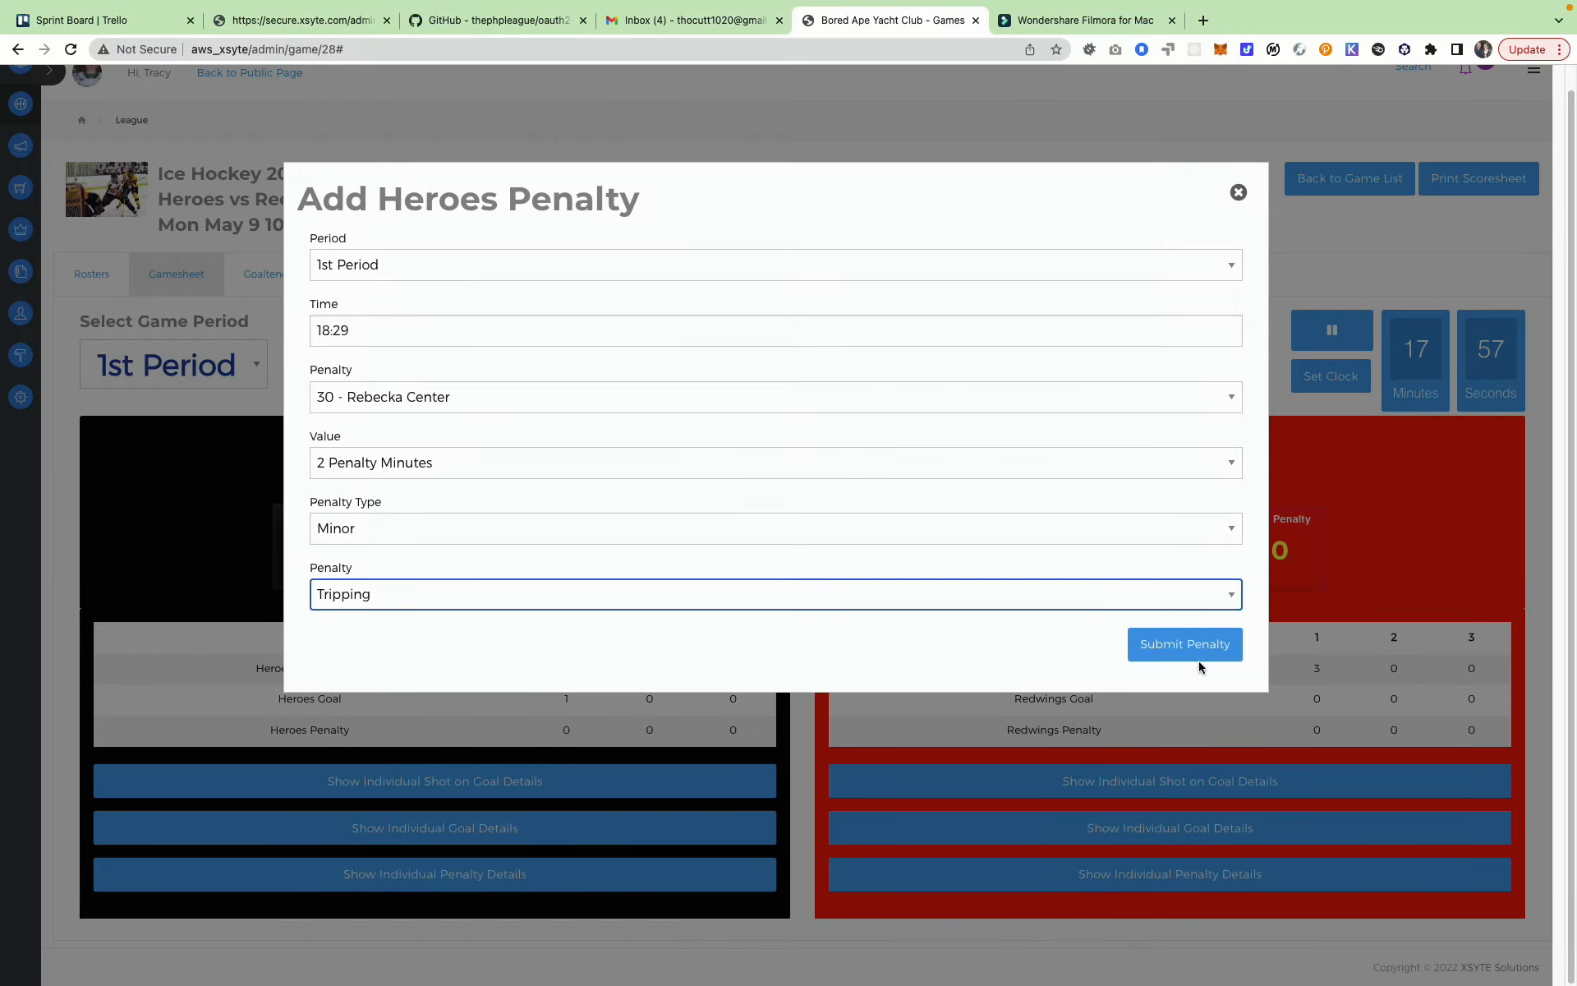
pyautogui.click(1137, 648)
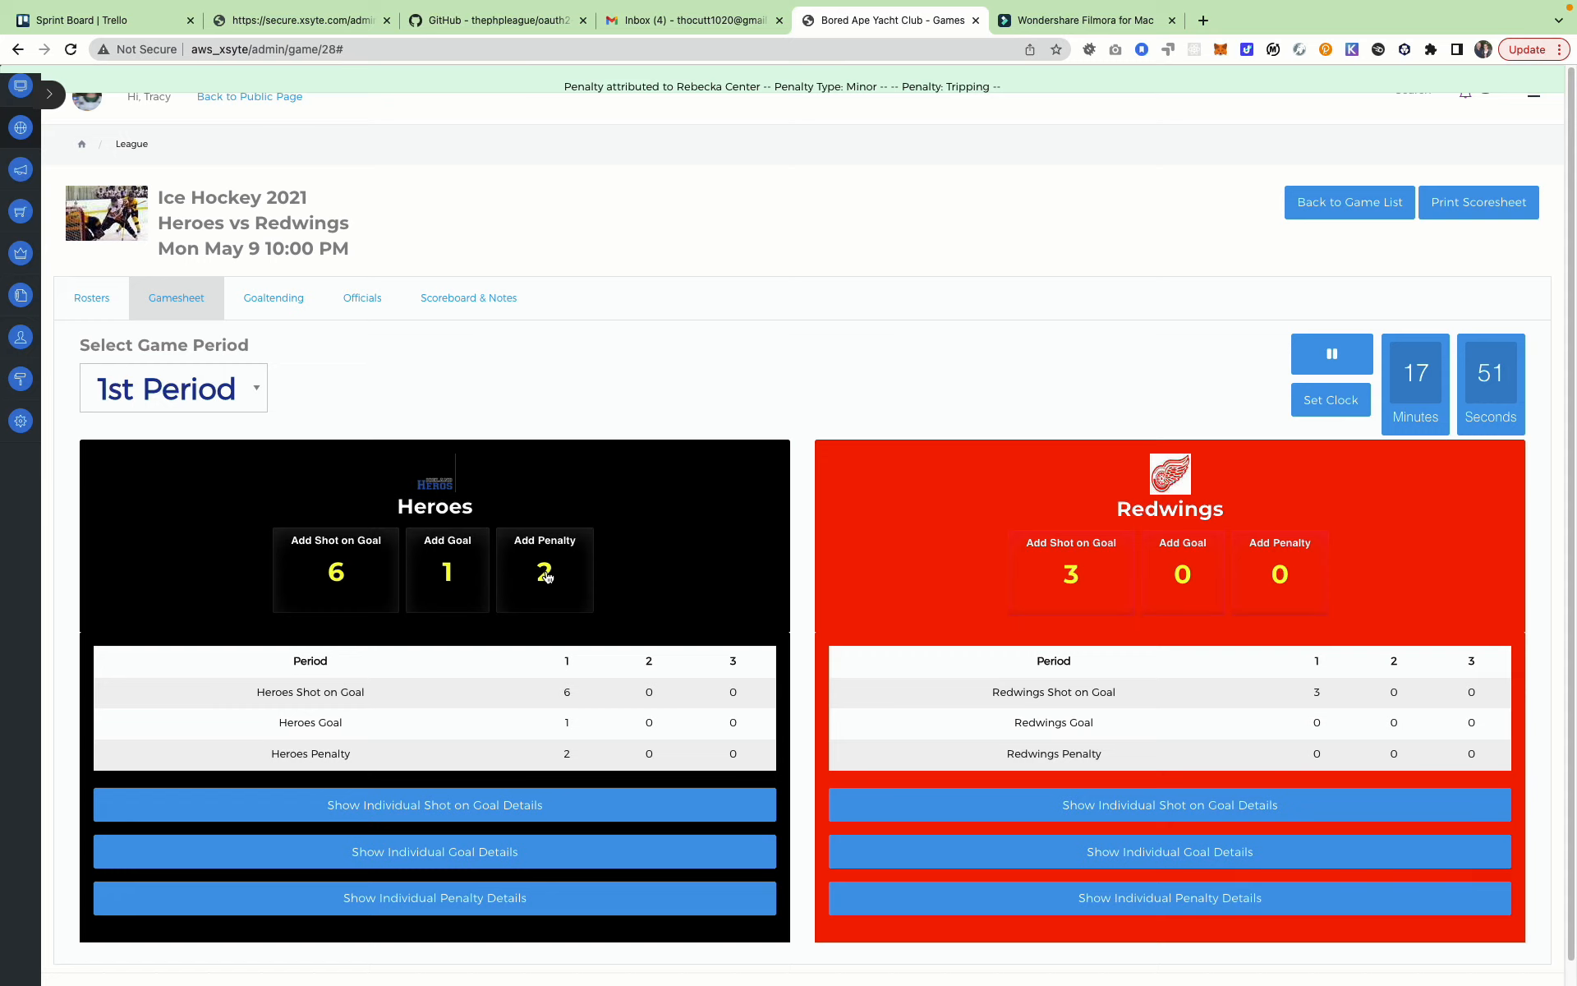
# Step: View the Heroes individual penalty details and collapse them again
pyautogui.scroll(-2, 402, 920)
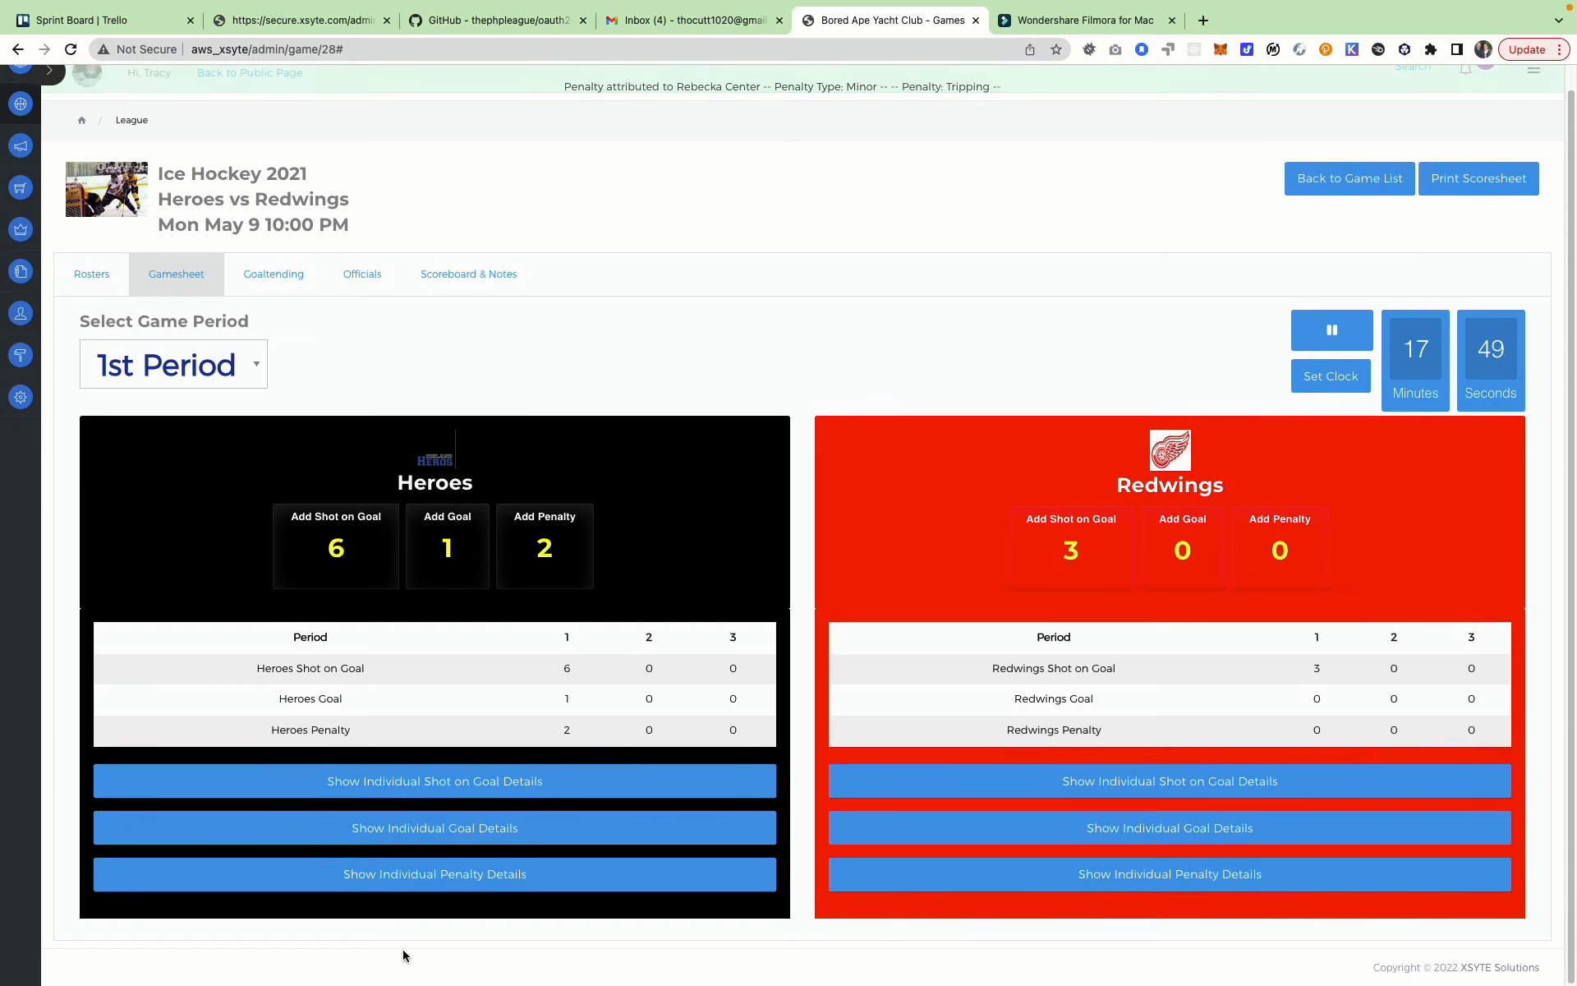
pyautogui.click(406, 880)
pyautogui.click(415, 875)
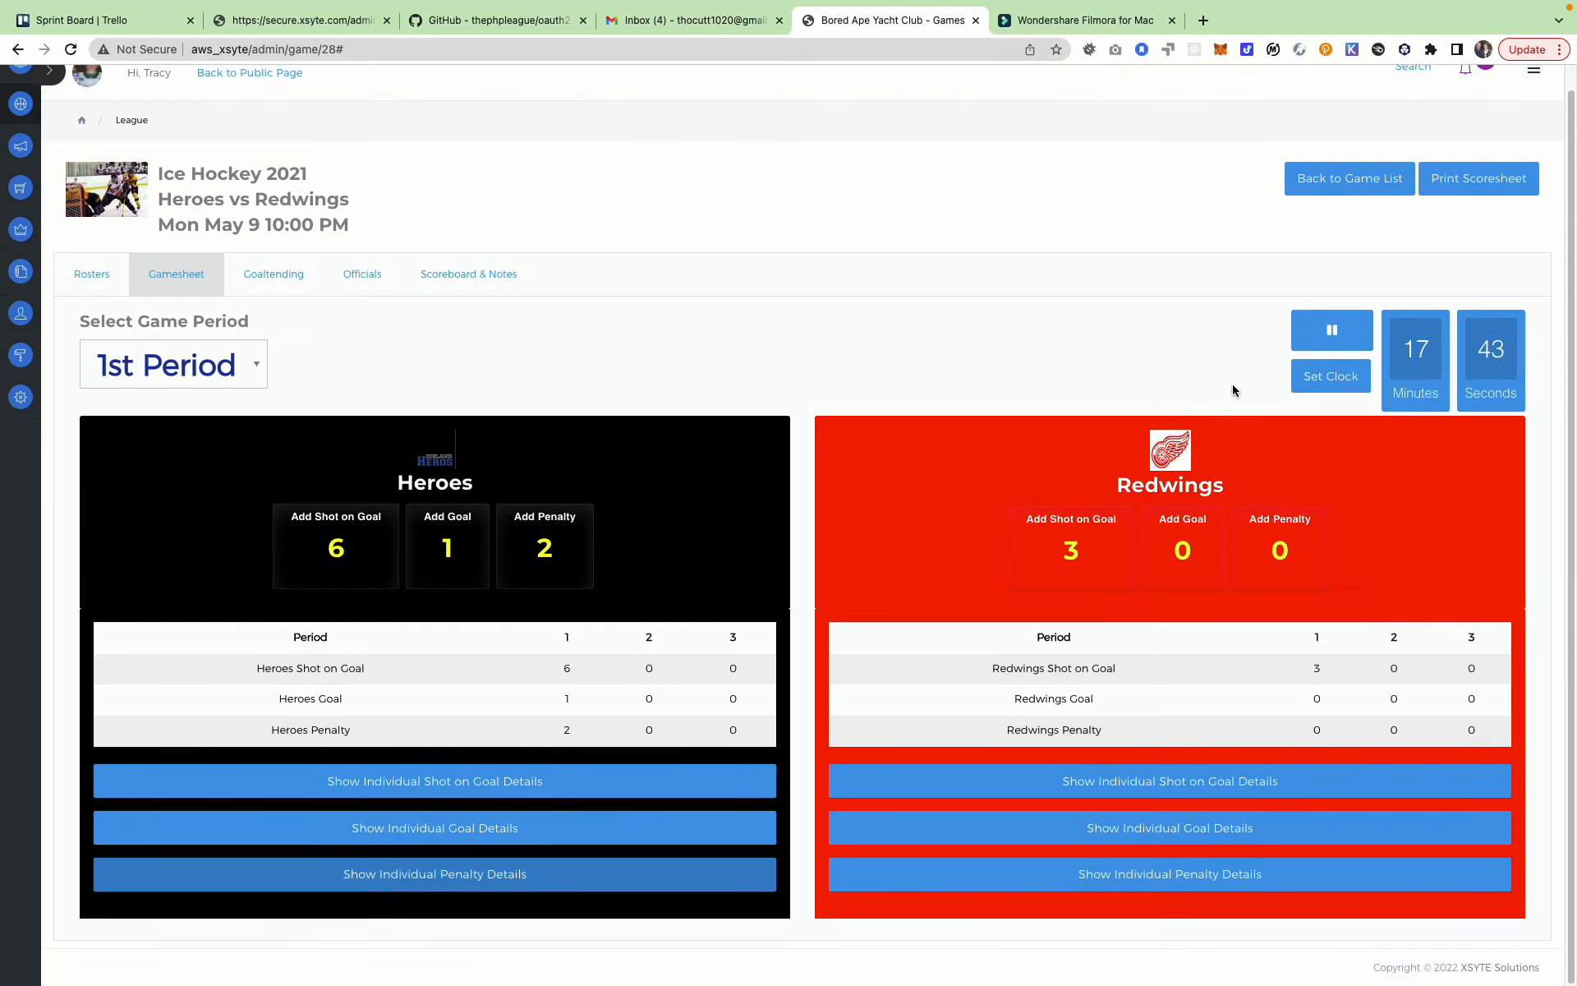
# Step: Switch the gamesheet to the 2nd Period and start its game clock from 20 minutes 00 seconds
pyautogui.click(1336, 333)
pyautogui.click(1347, 377)
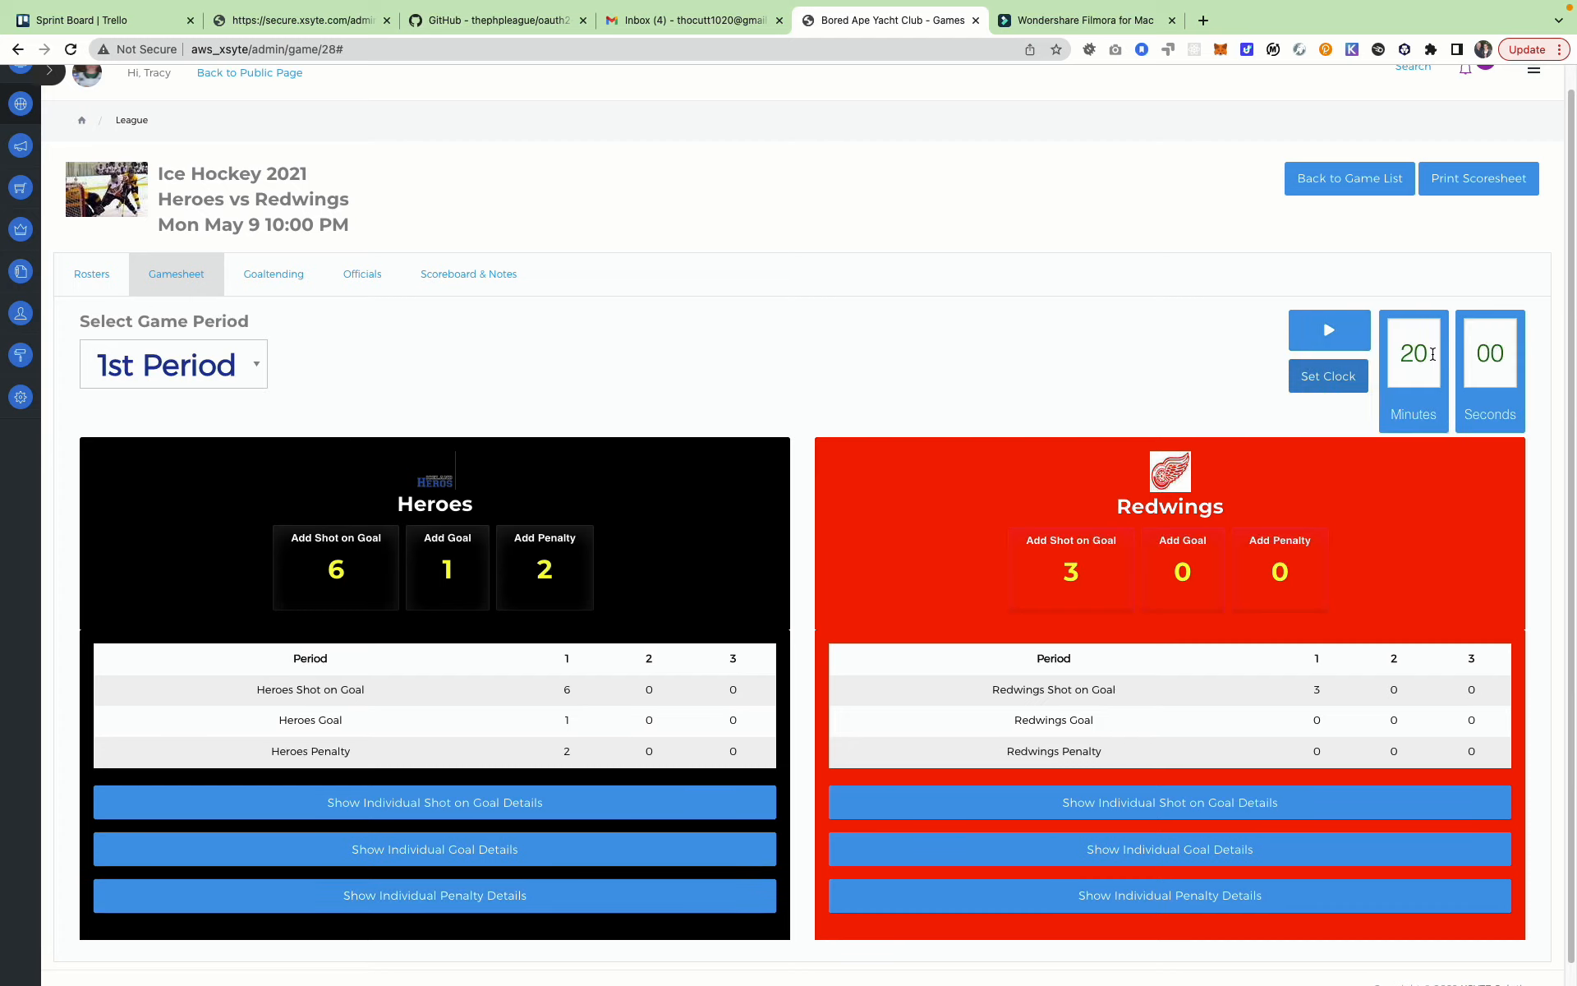
pyautogui.click(1328, 386)
pyautogui.click(249, 371)
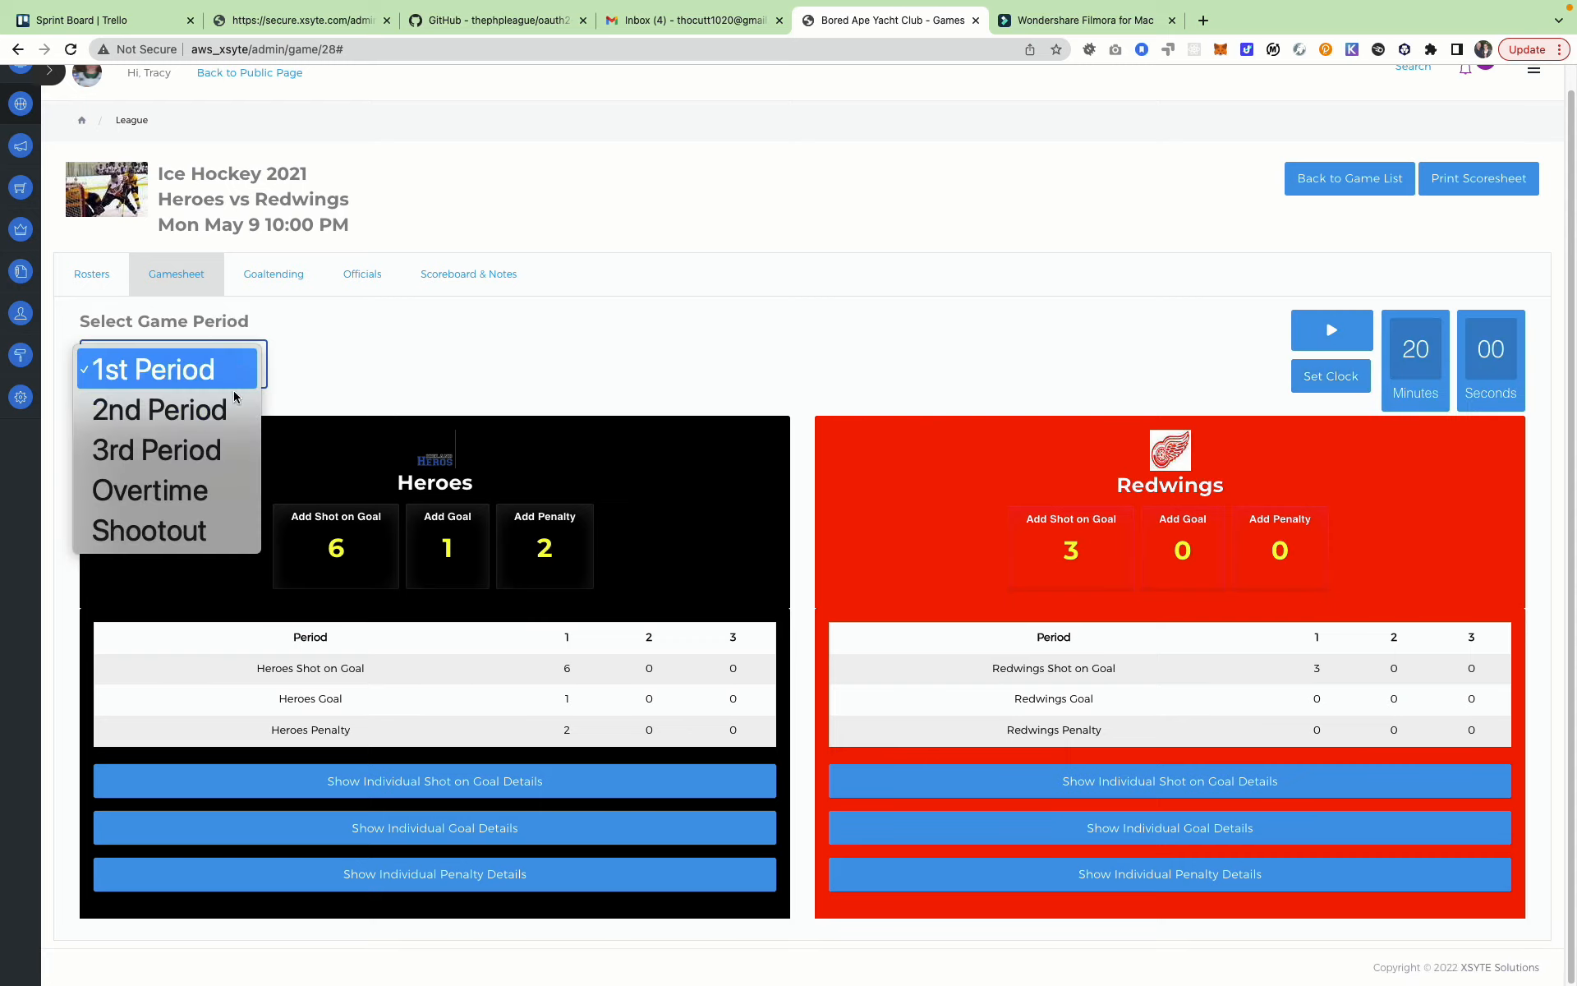
pyautogui.click(221, 425)
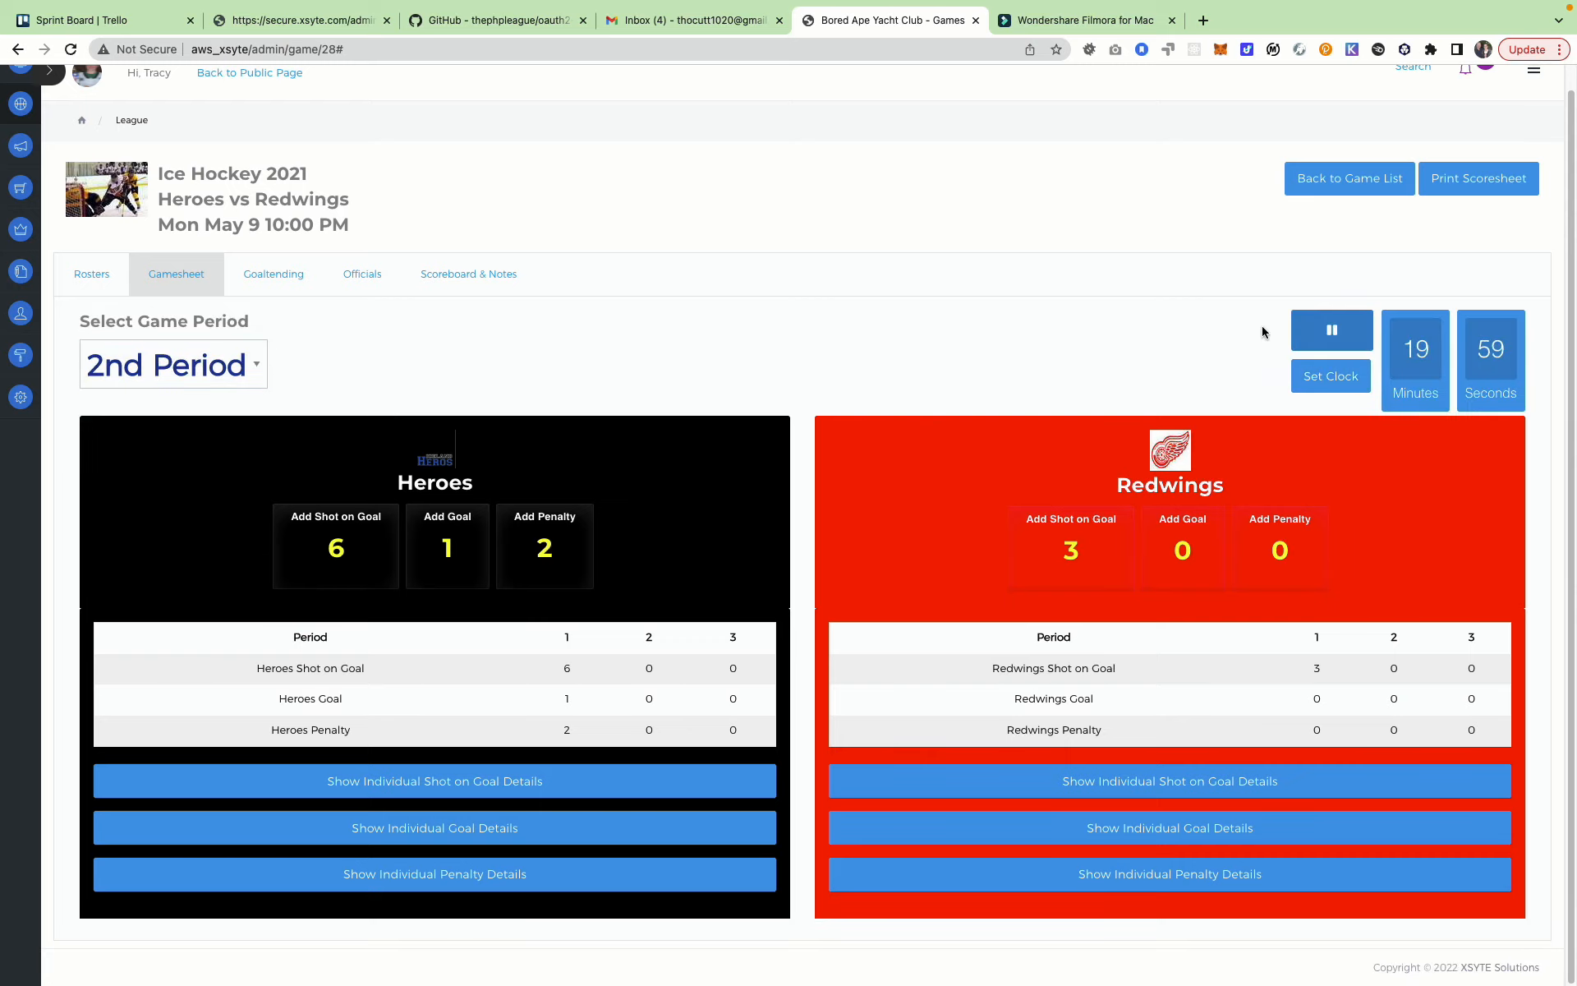
# Step: Add a 2nd Period Redwings goal at 19:34, choosing the scorer and both assisting players, with goal type Even Strength
pyautogui.click(1183, 552)
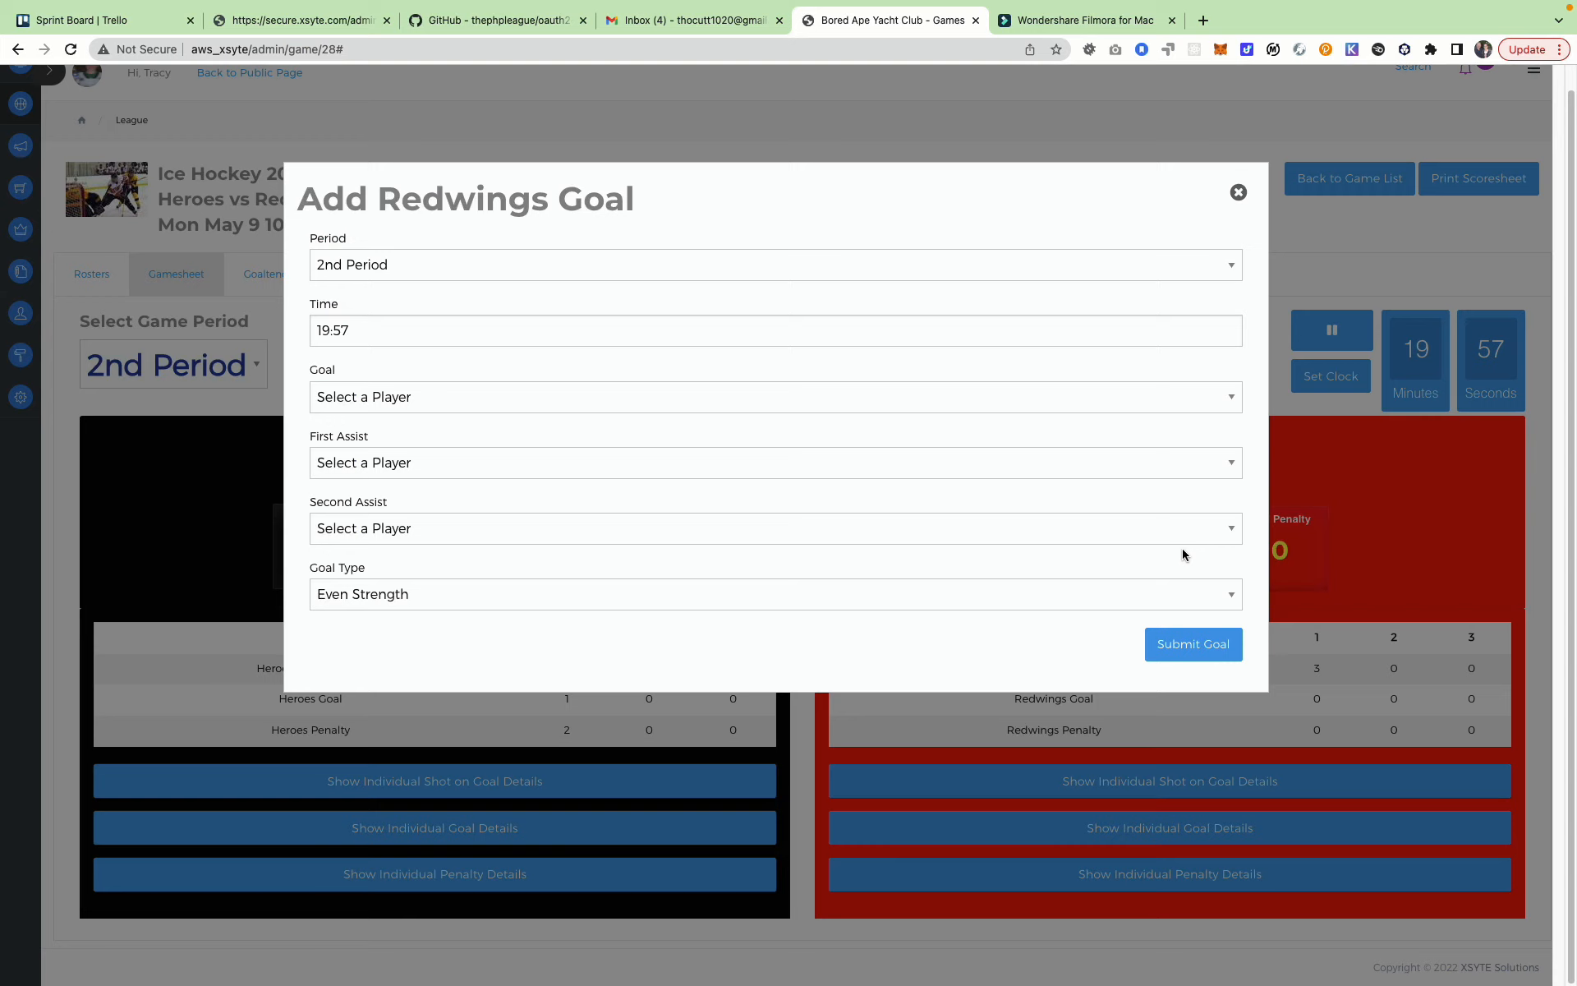
pyautogui.click(493, 398)
pyautogui.click(491, 445)
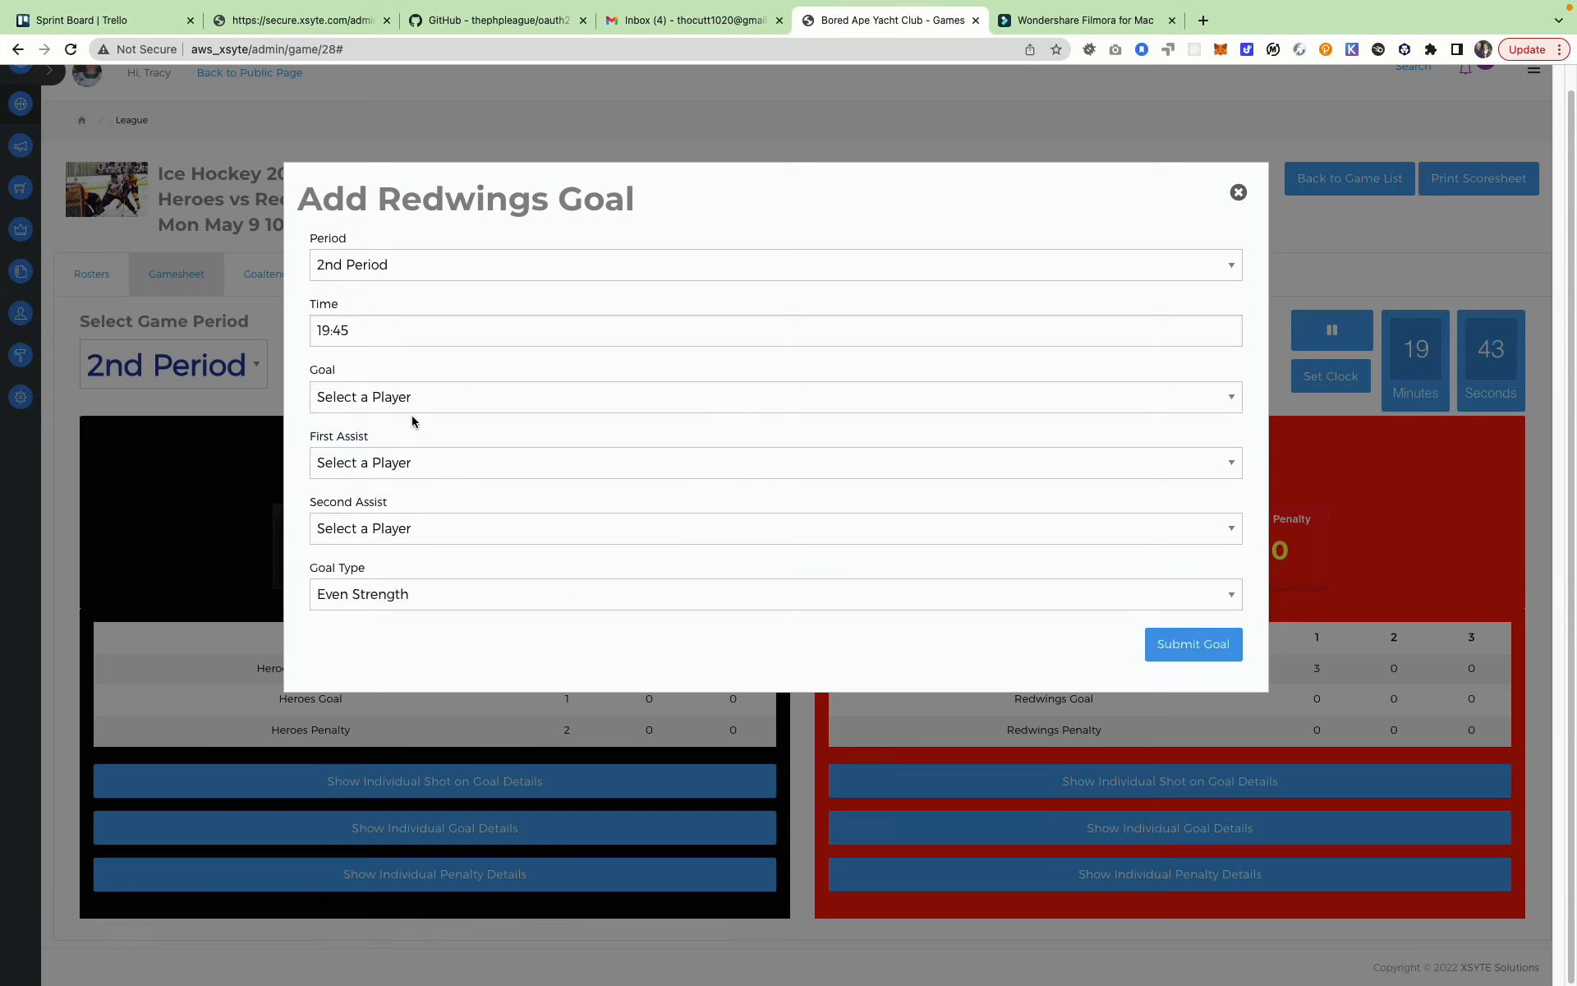
pyautogui.click(397, 401)
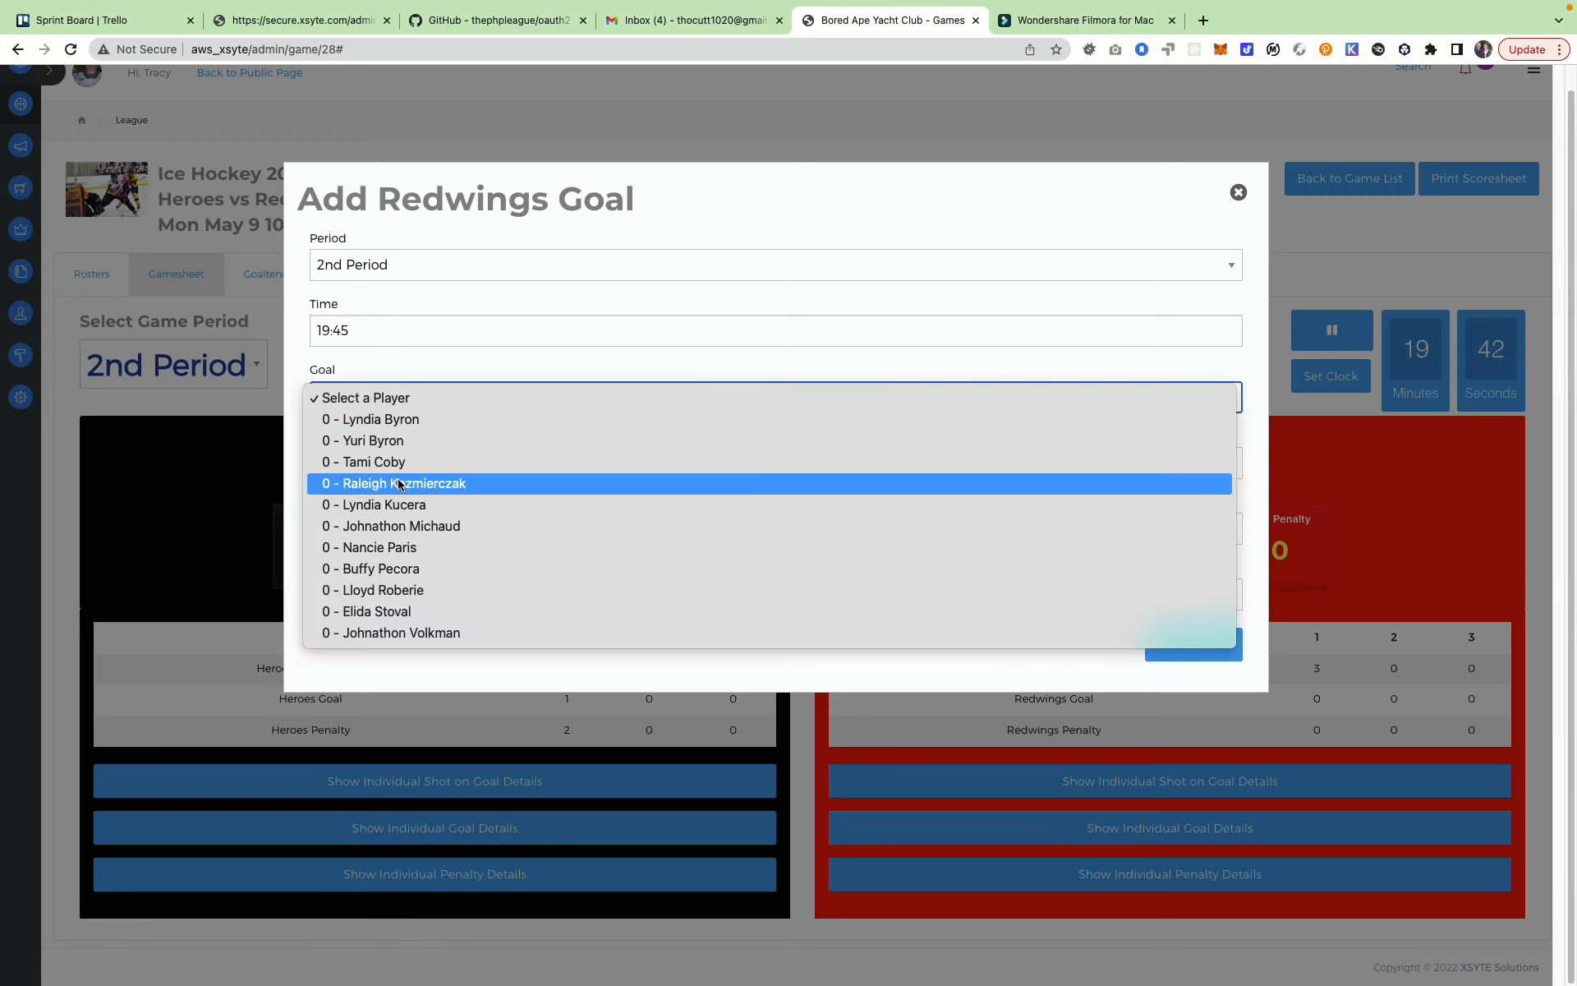
pyautogui.click(400, 485)
pyautogui.tripleClick(428, 330)
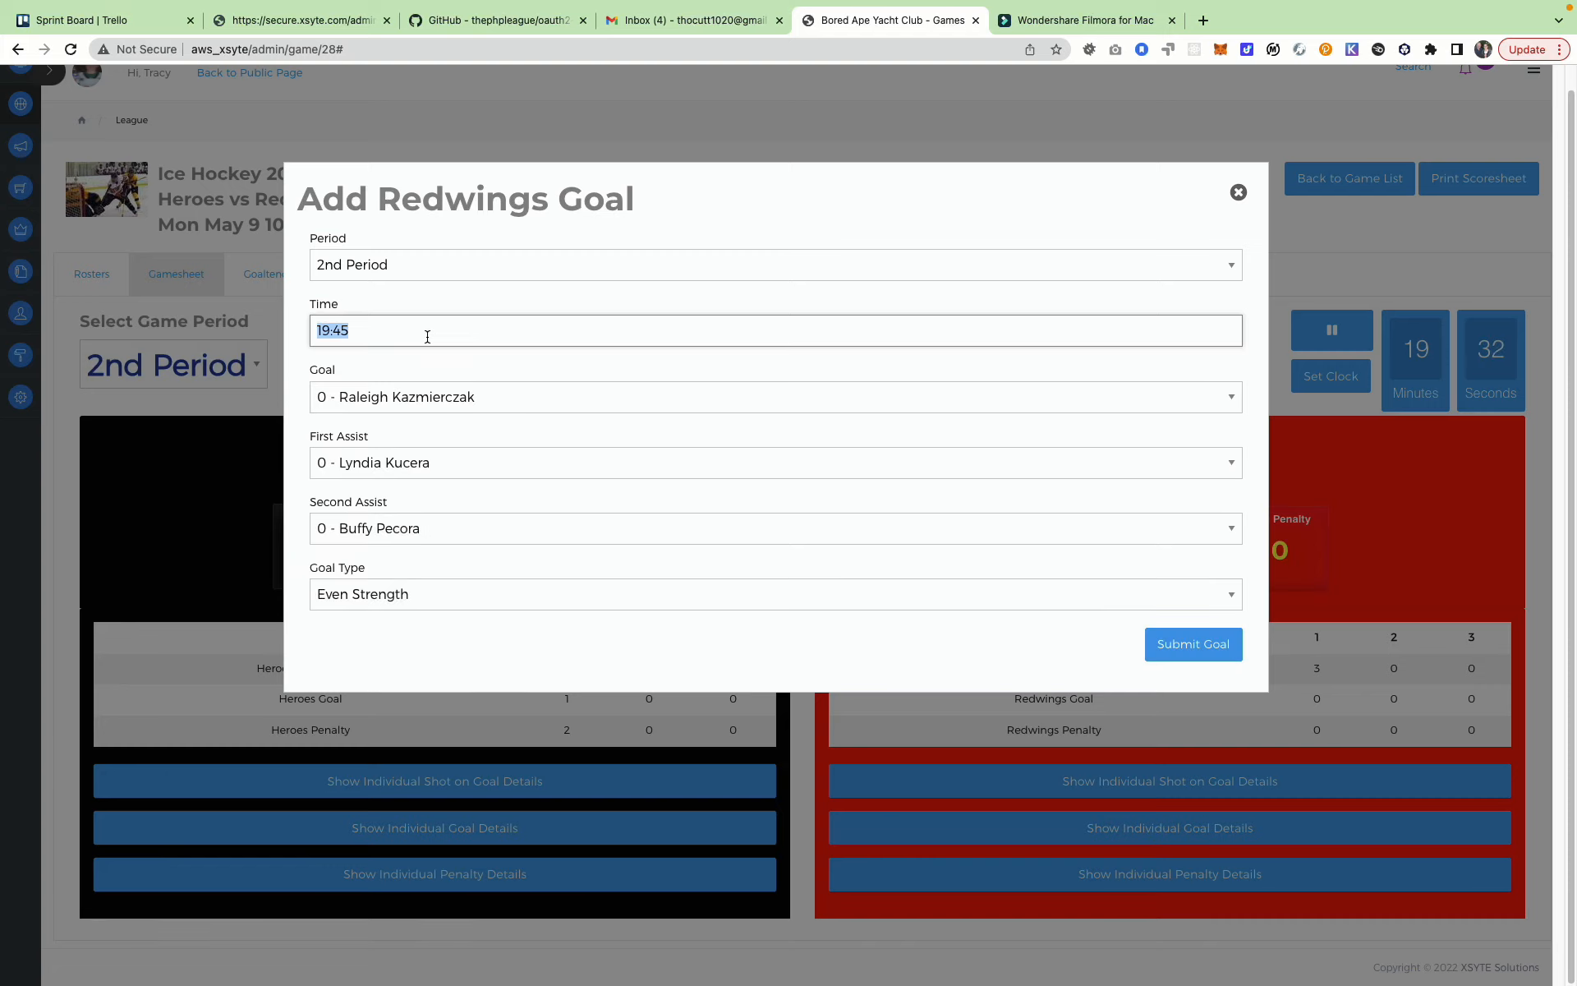
pyautogui.write('1')
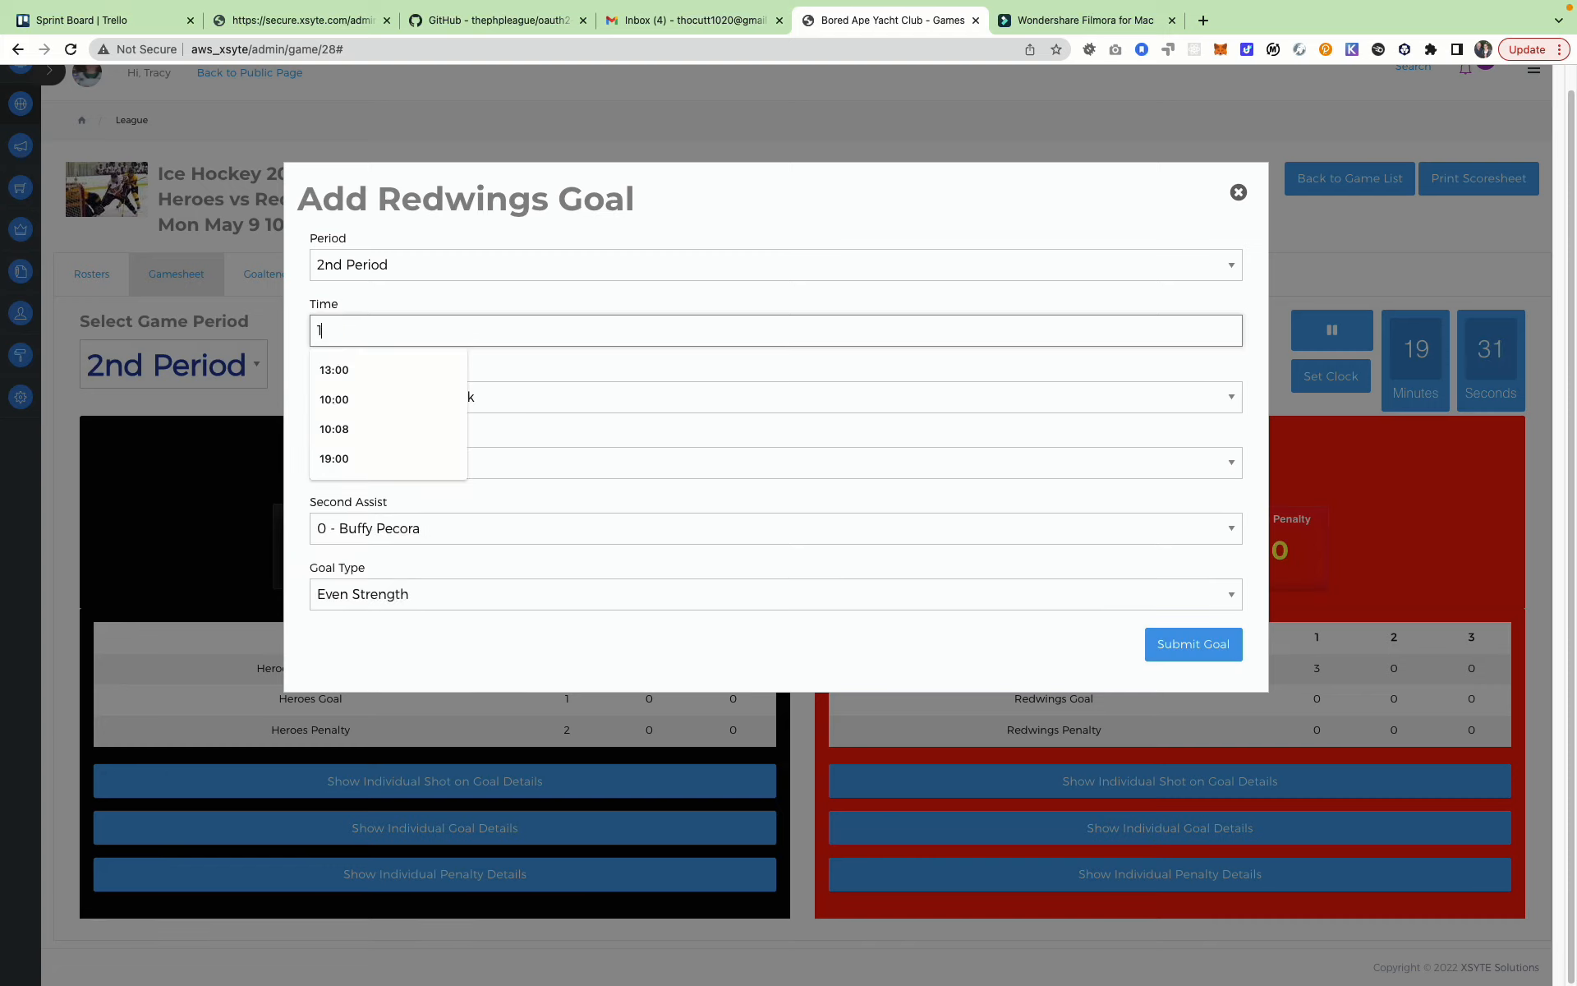
pyautogui.write('934')
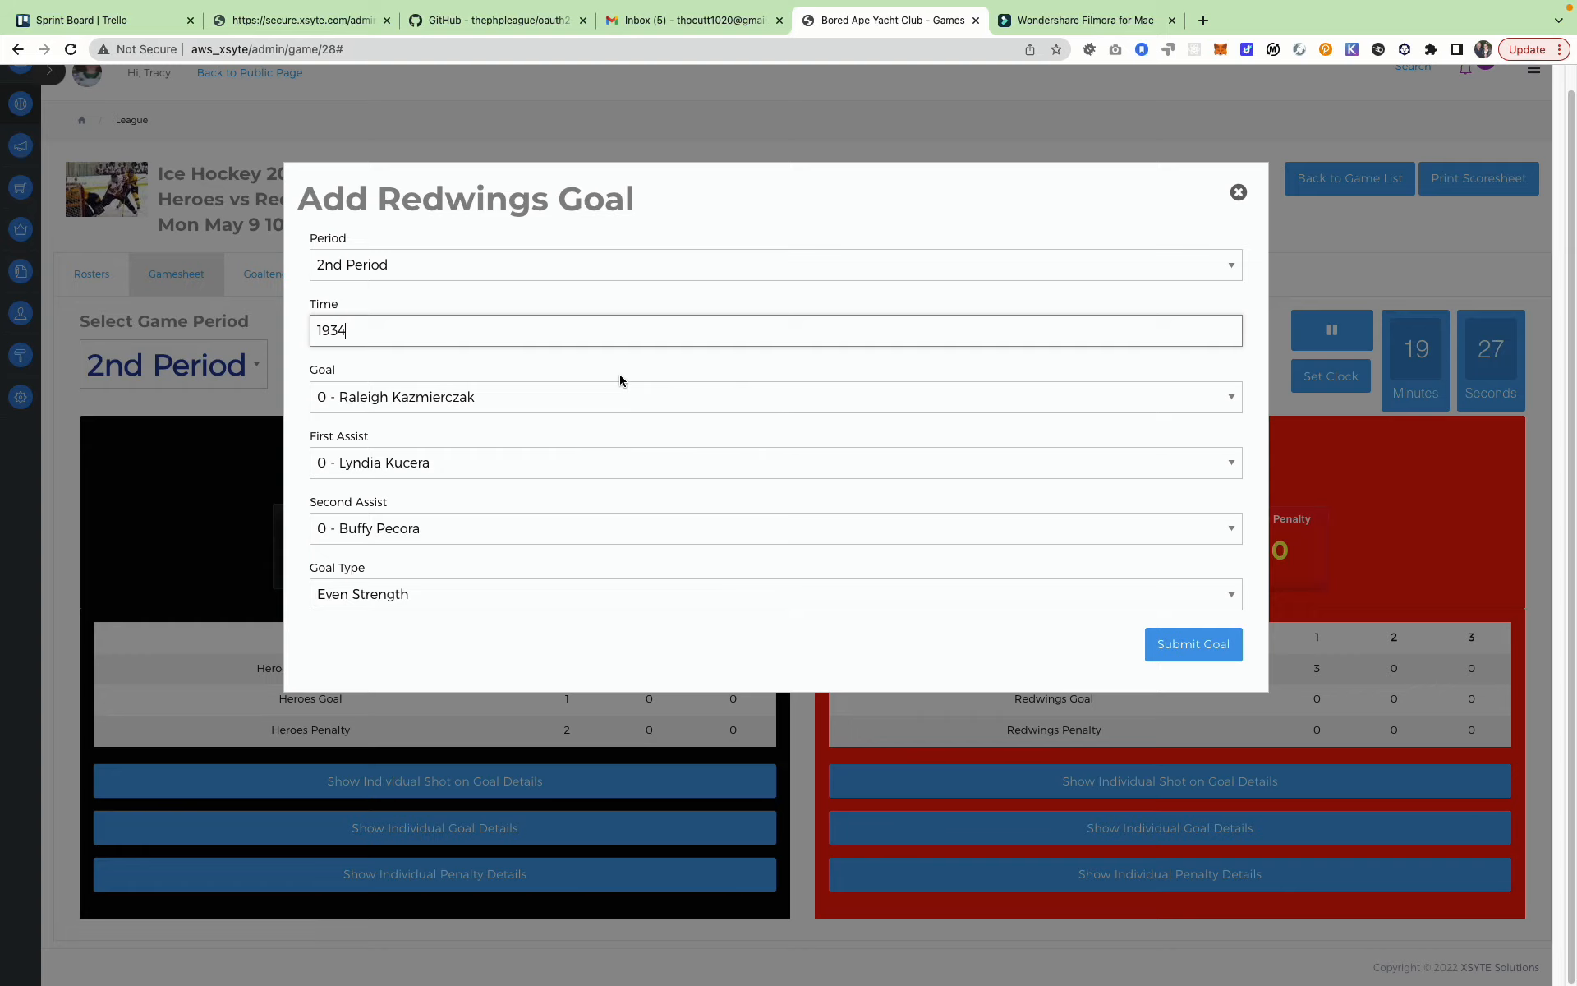
pyautogui.click(1183, 649)
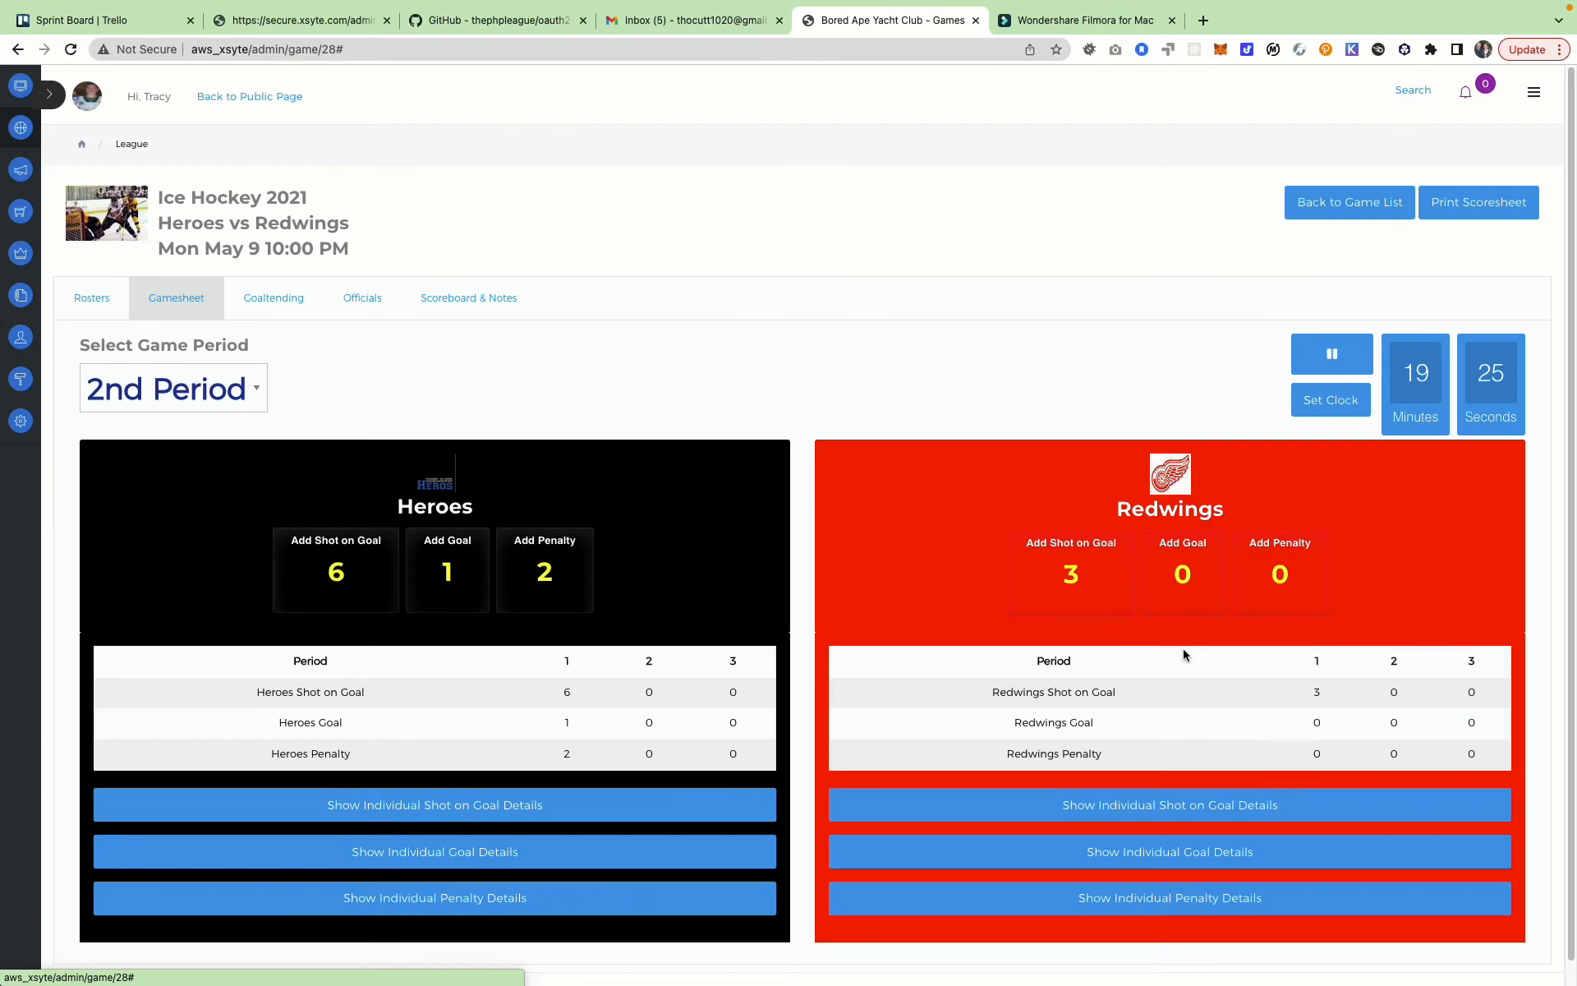
# Step: Show the Redwings individual goal details
pyautogui.scroll(-1, 951, 531)
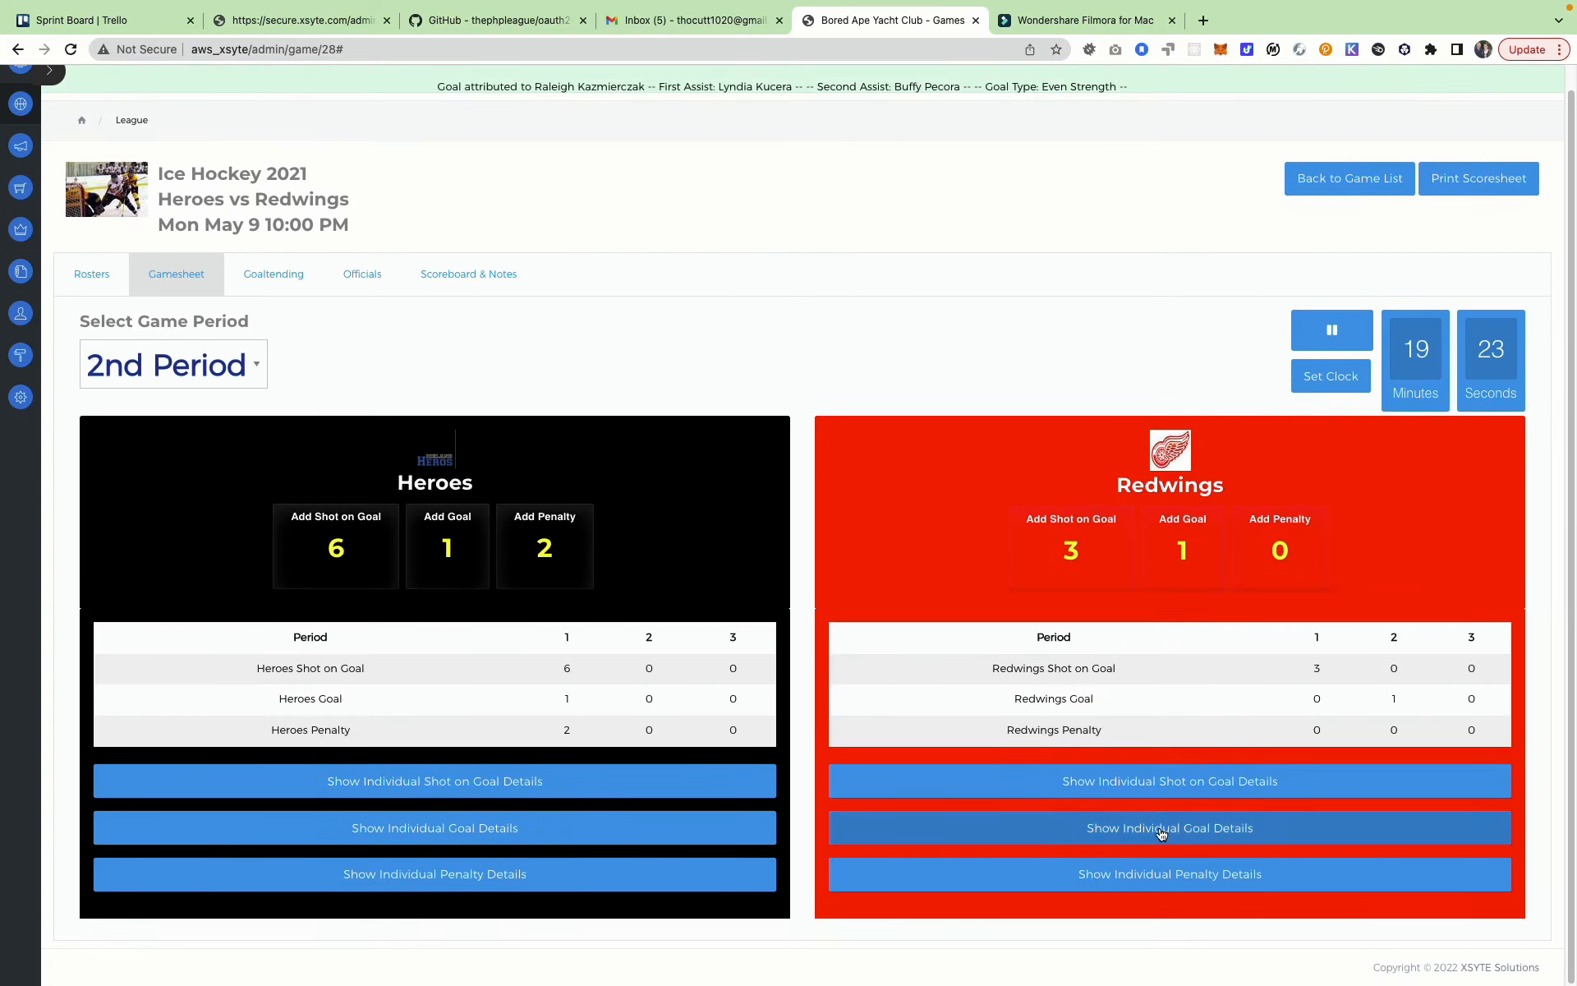
pyautogui.click(1161, 830)
pyautogui.scroll(-3, 945, 813)
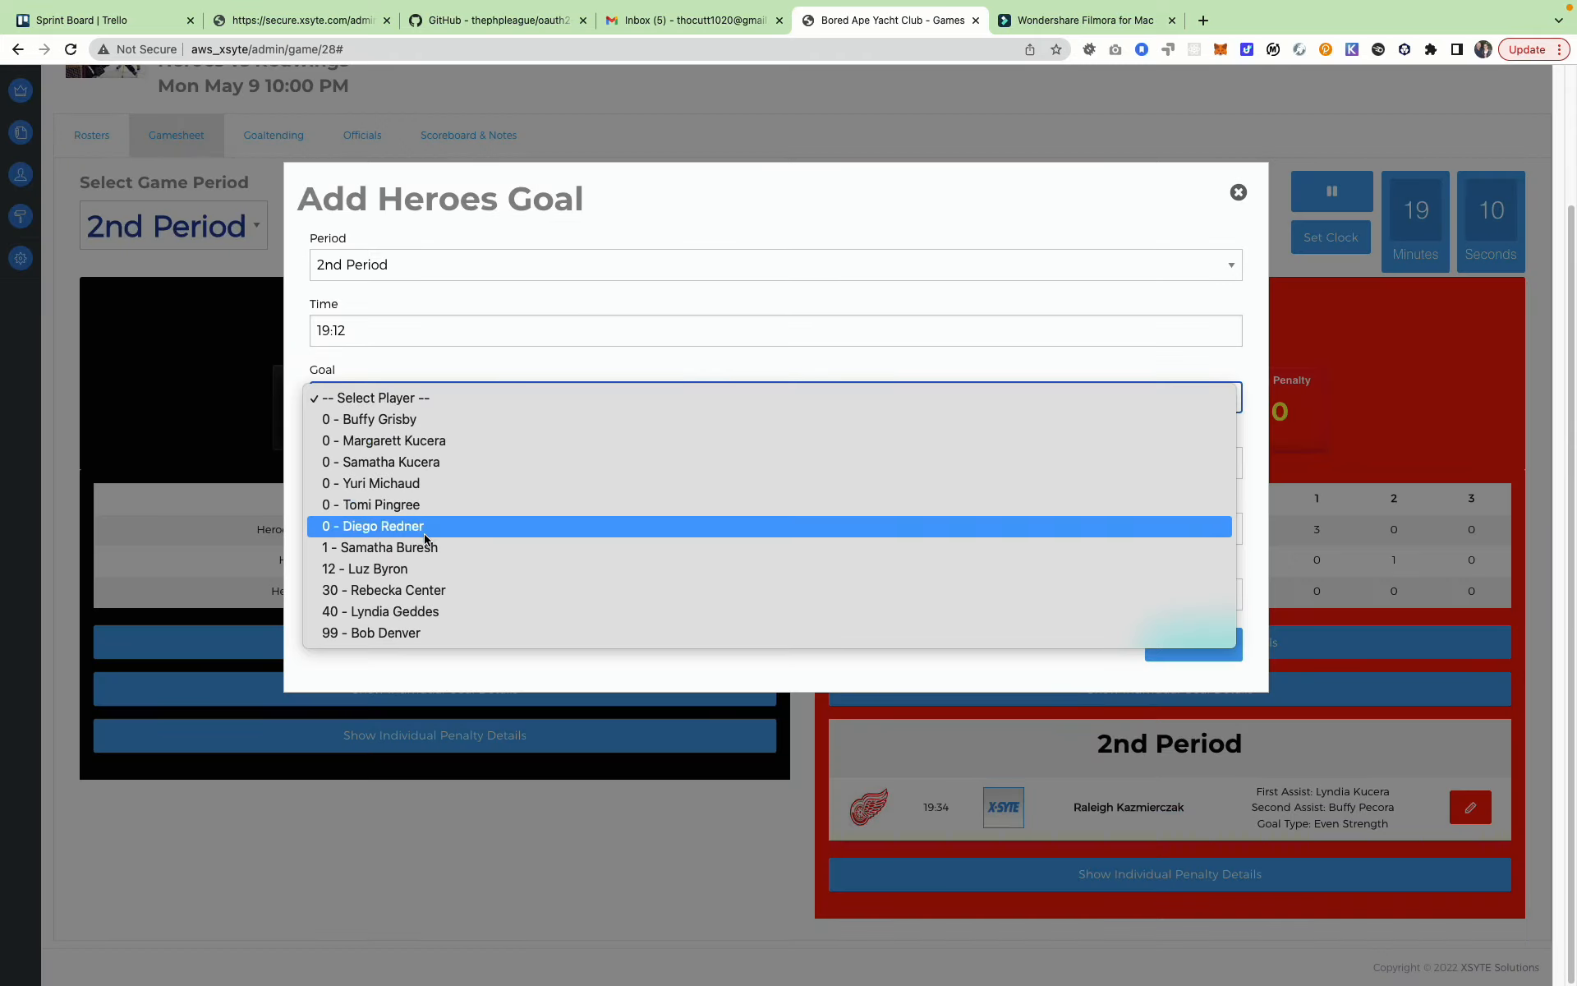
# Step: Add a 2nd Period Heroes Power Play goal at 19:12 for player number 12, with assists by numbers 40 and 99
pyautogui.click(415, 569)
pyautogui.click(395, 465)
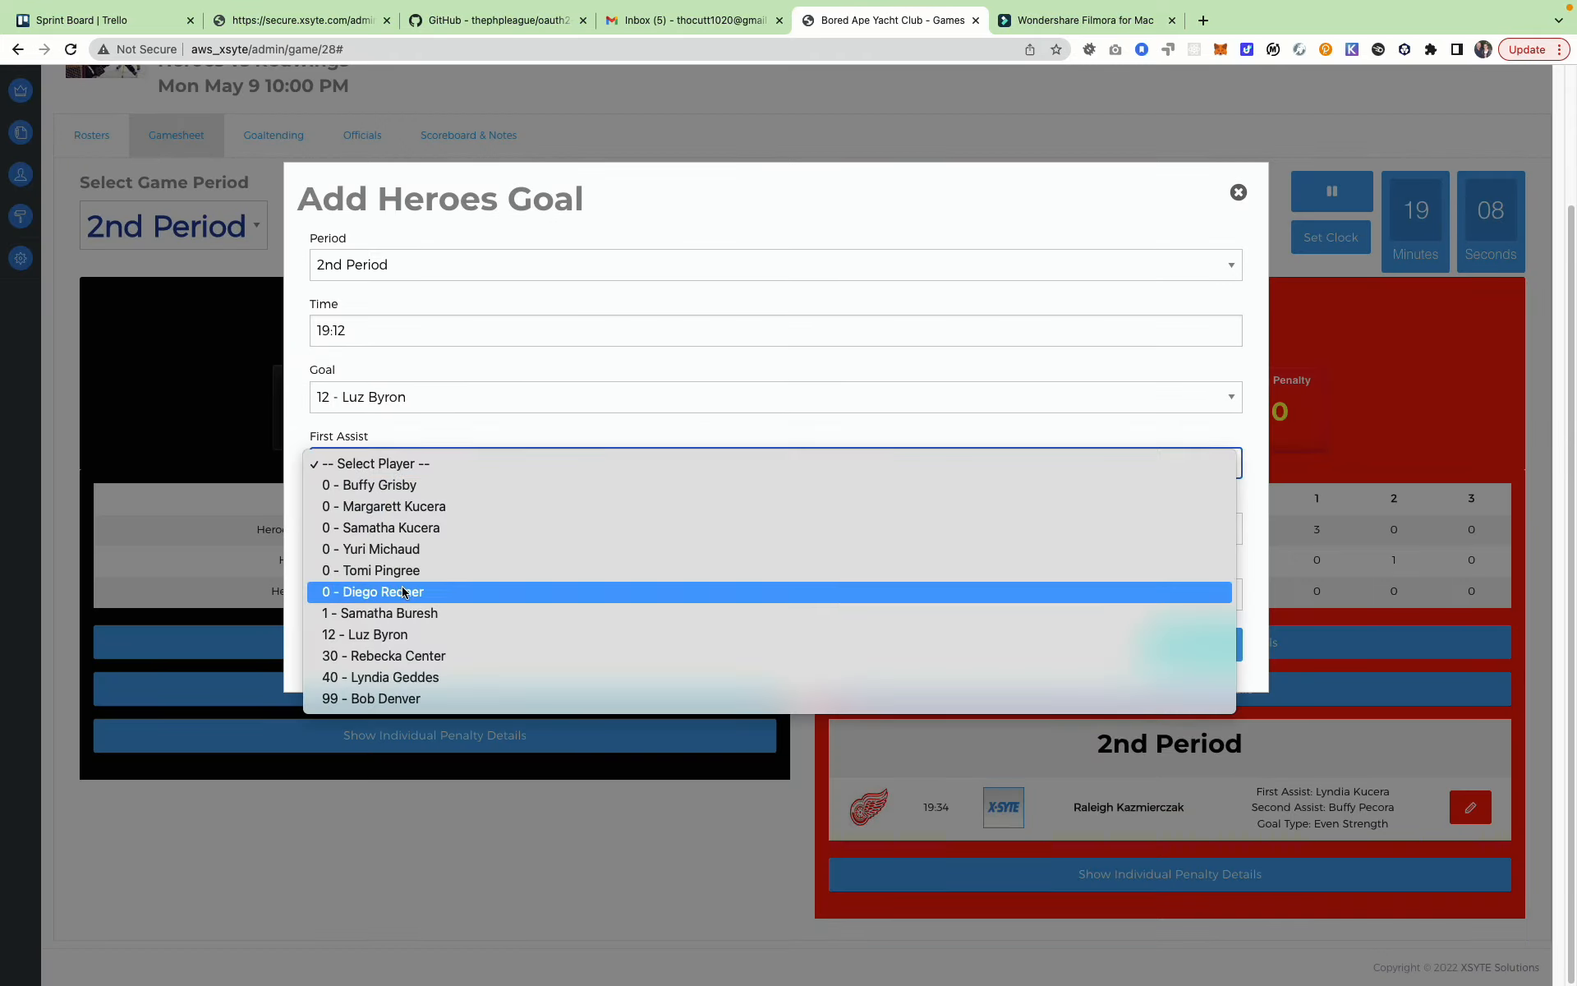
pyautogui.click(403, 677)
pyautogui.click(395, 530)
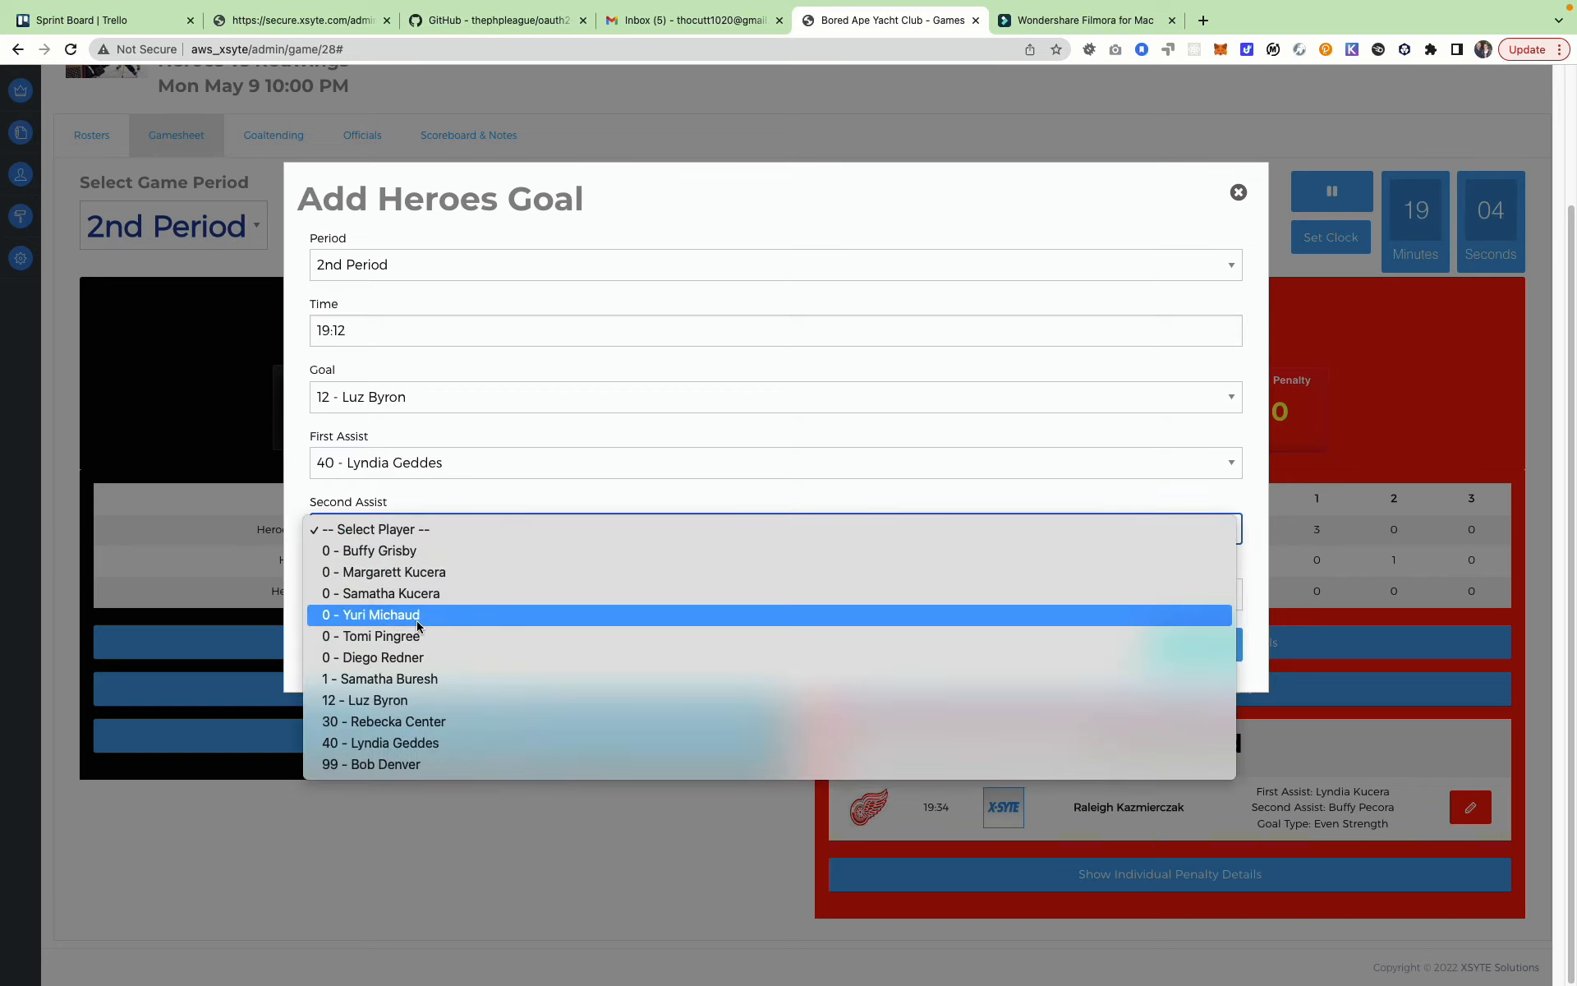
pyautogui.click(374, 764)
pyautogui.click(409, 594)
pyautogui.click(407, 624)
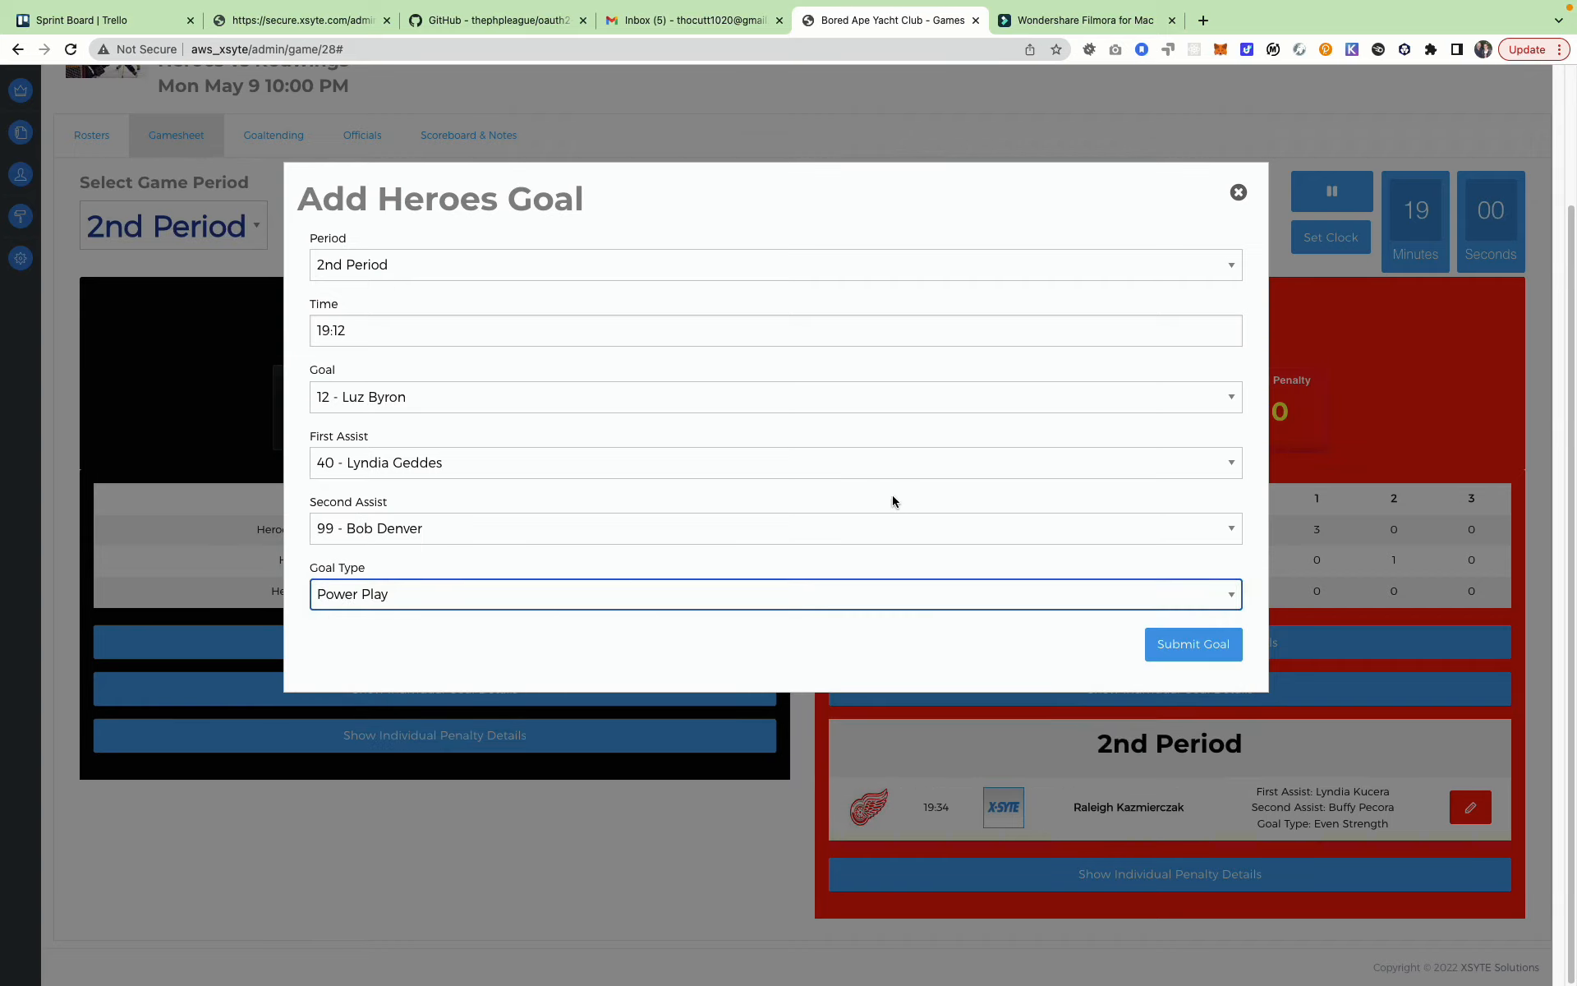
pyautogui.click(1191, 644)
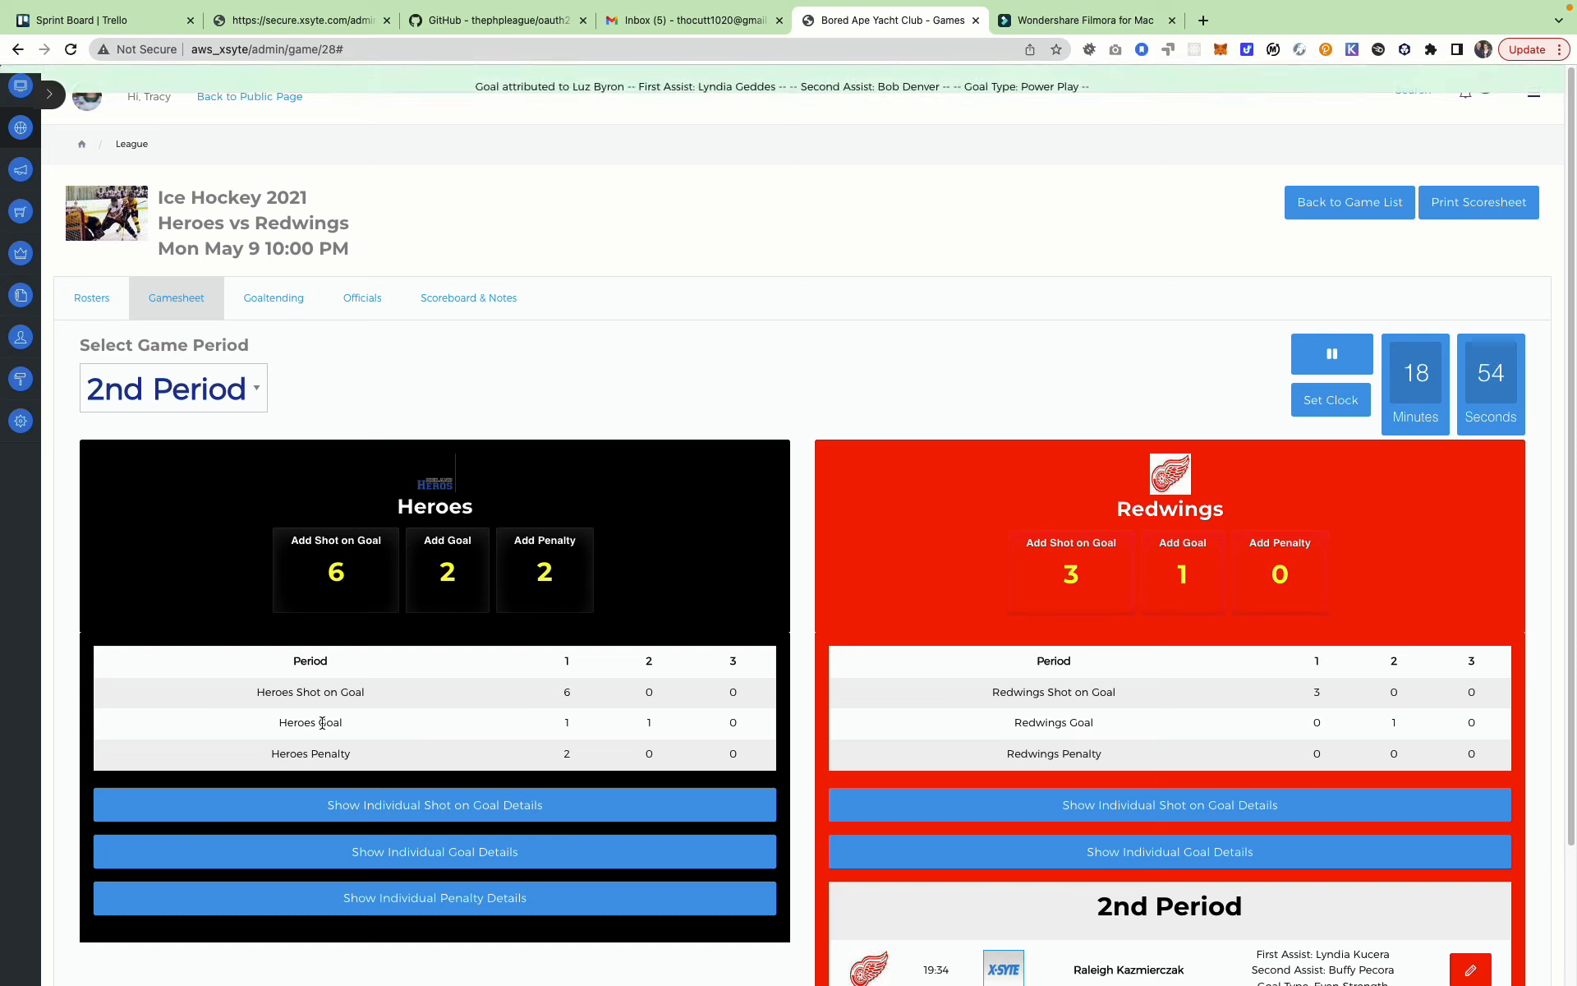
# Step: Record two 2nd Period shots on goal for the Heroes and two for the Redwings
pyautogui.click(316, 576)
pyautogui.click(345, 569)
pyautogui.click(1055, 575)
pyautogui.click(1055, 575)
pyautogui.scroll(-1, 941, 568)
pyautogui.scroll(-3, 938, 554)
pyautogui.scroll(3, 945, 552)
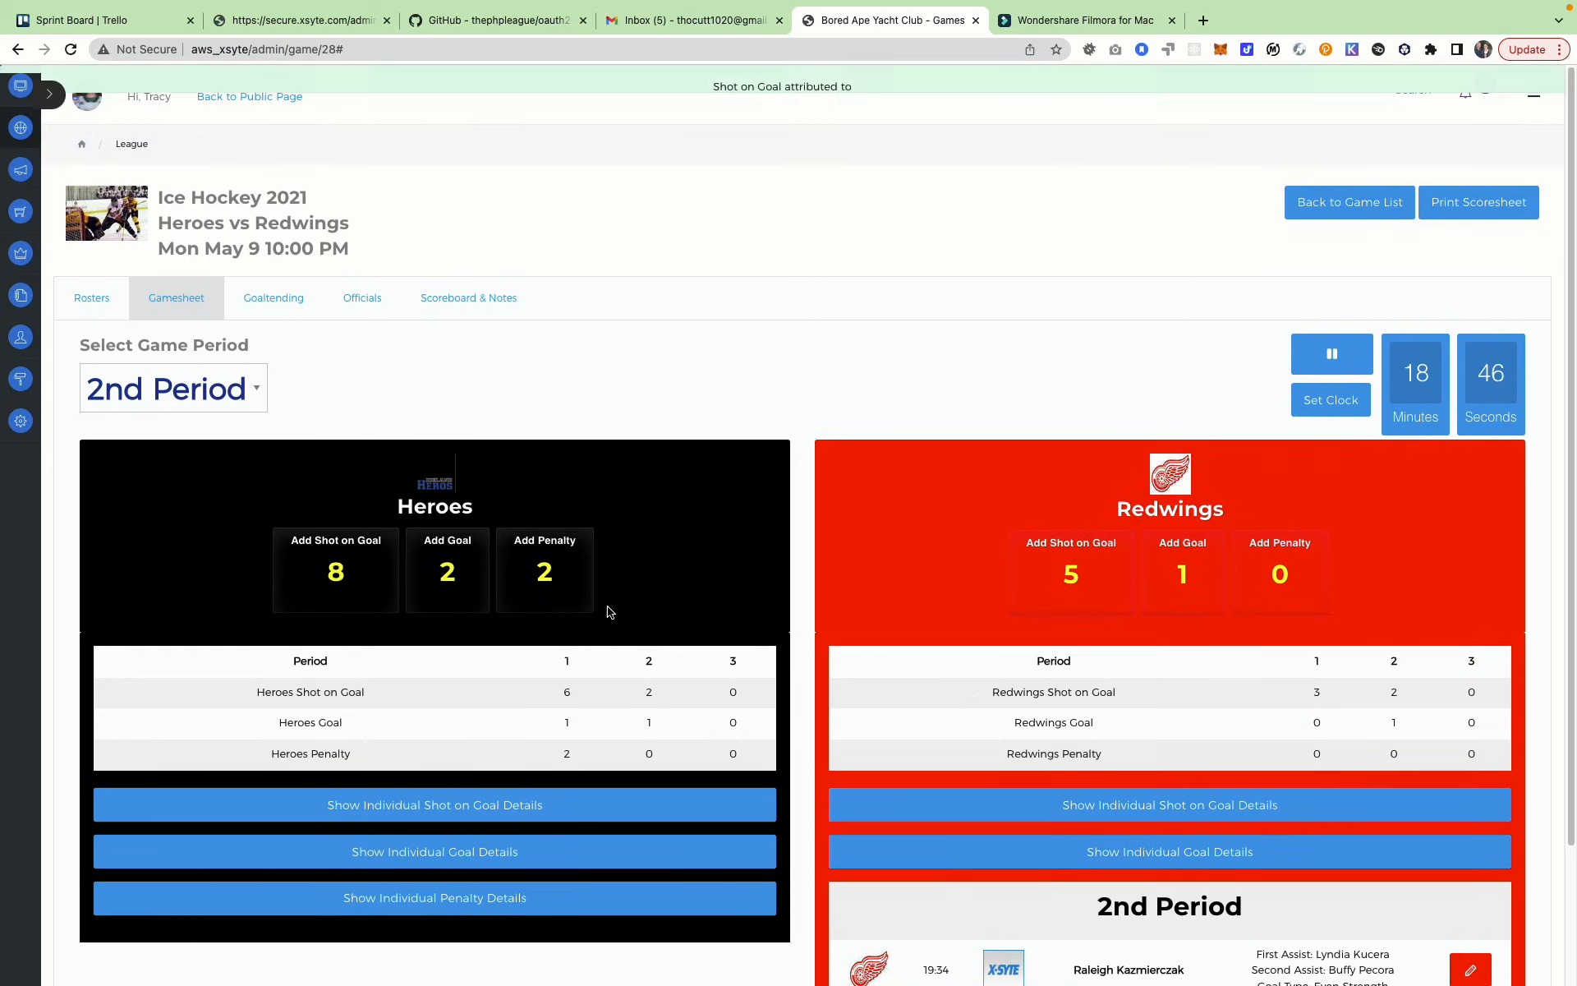
# Step: Add goaltending stats for the fifth listed Heroes player: 60 minutes played, 5 shots, 1 goal, result Win, no shutout
pyautogui.click(275, 304)
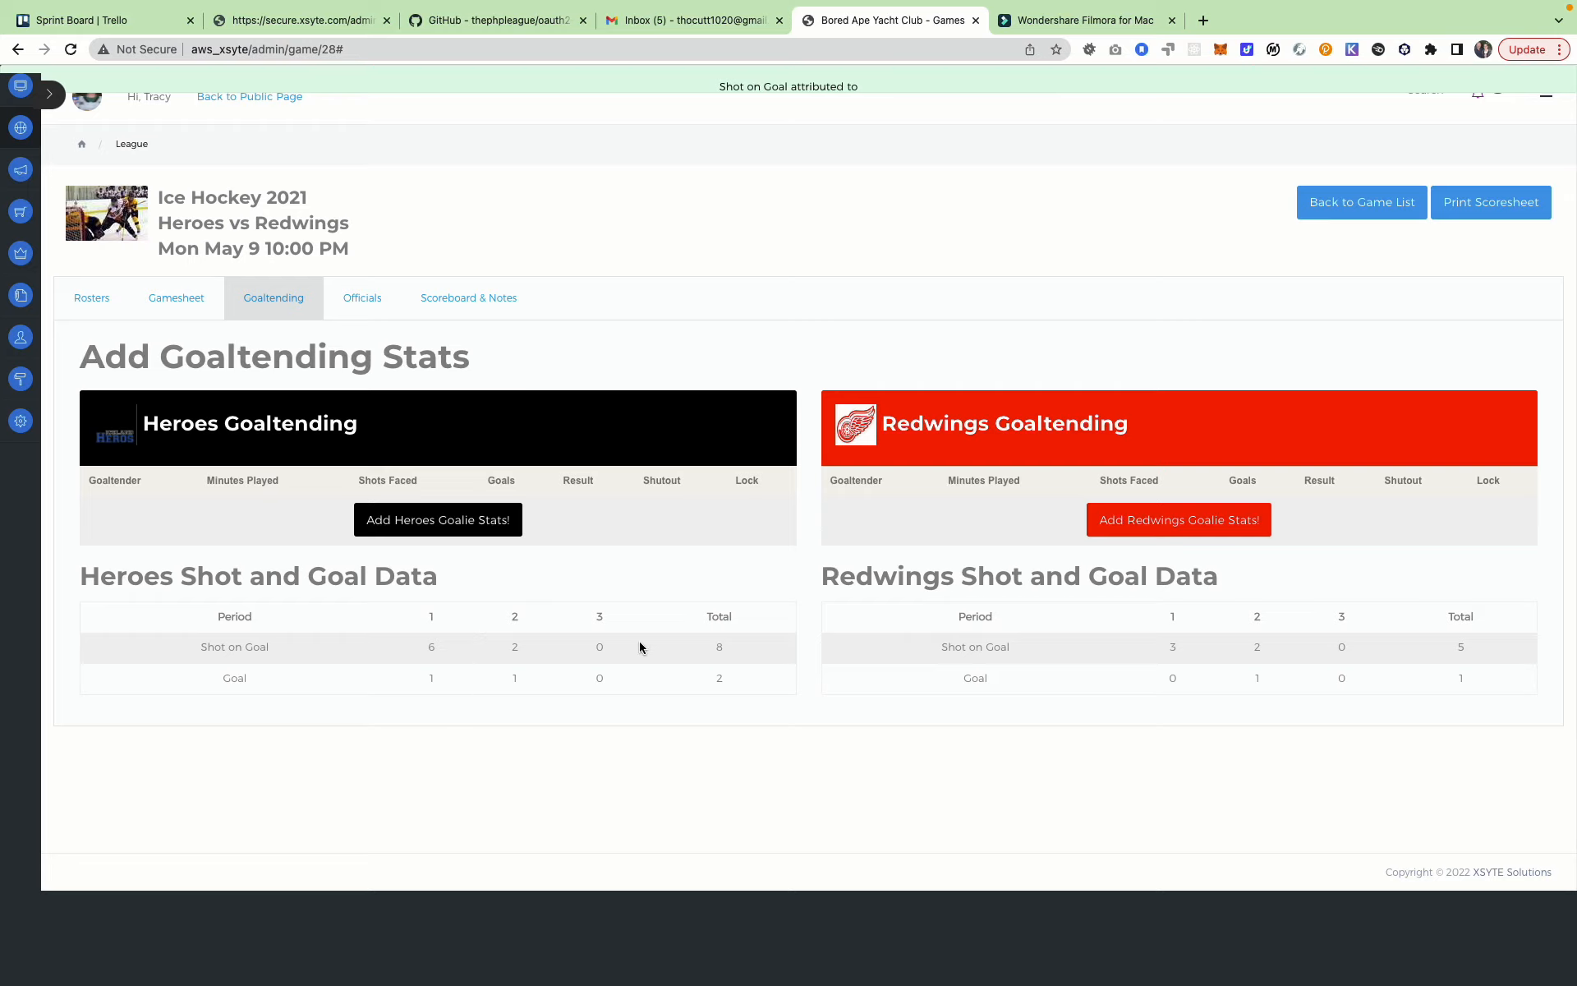
pyautogui.click(466, 522)
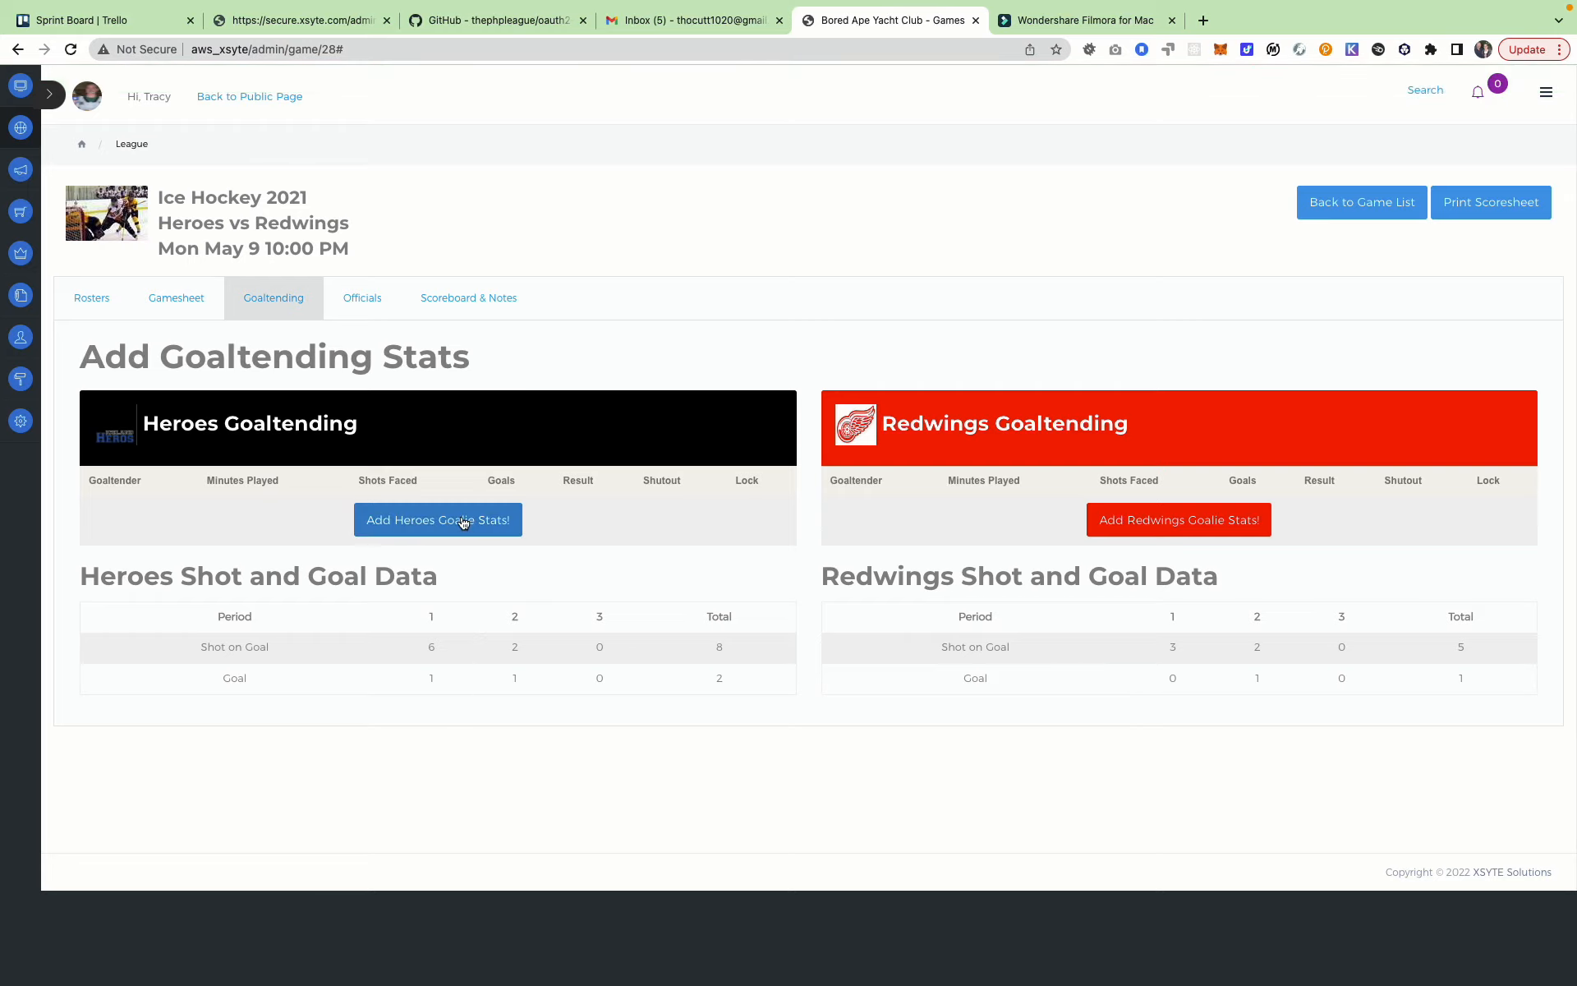
pyautogui.click(386, 268)
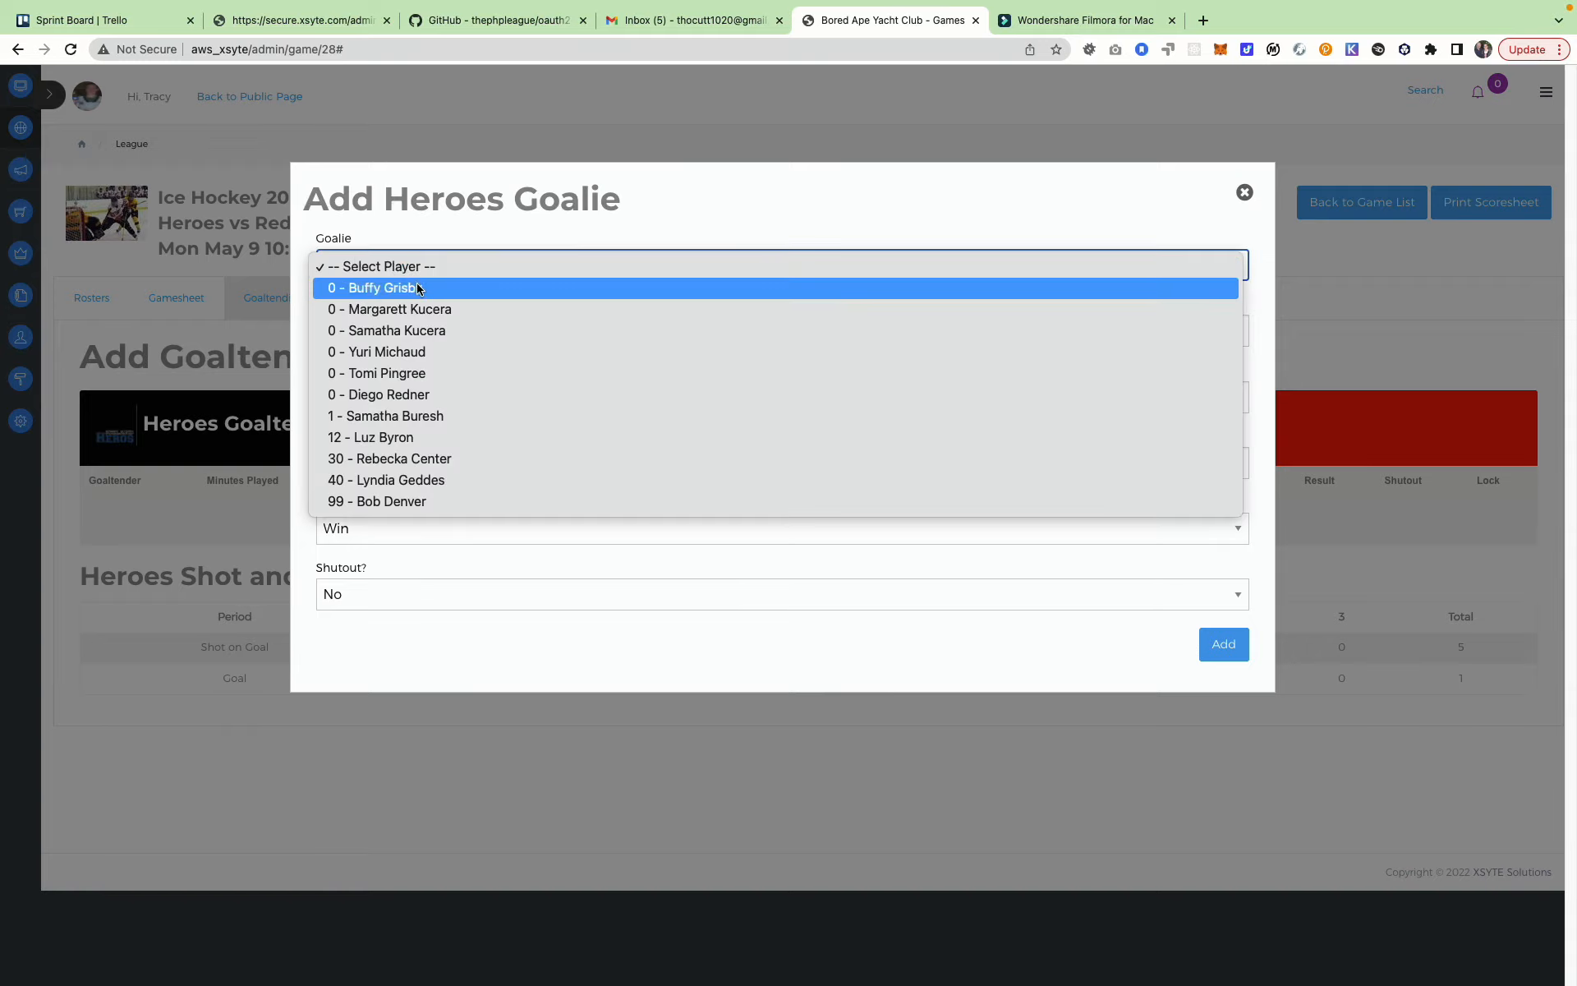
pyautogui.click(375, 374)
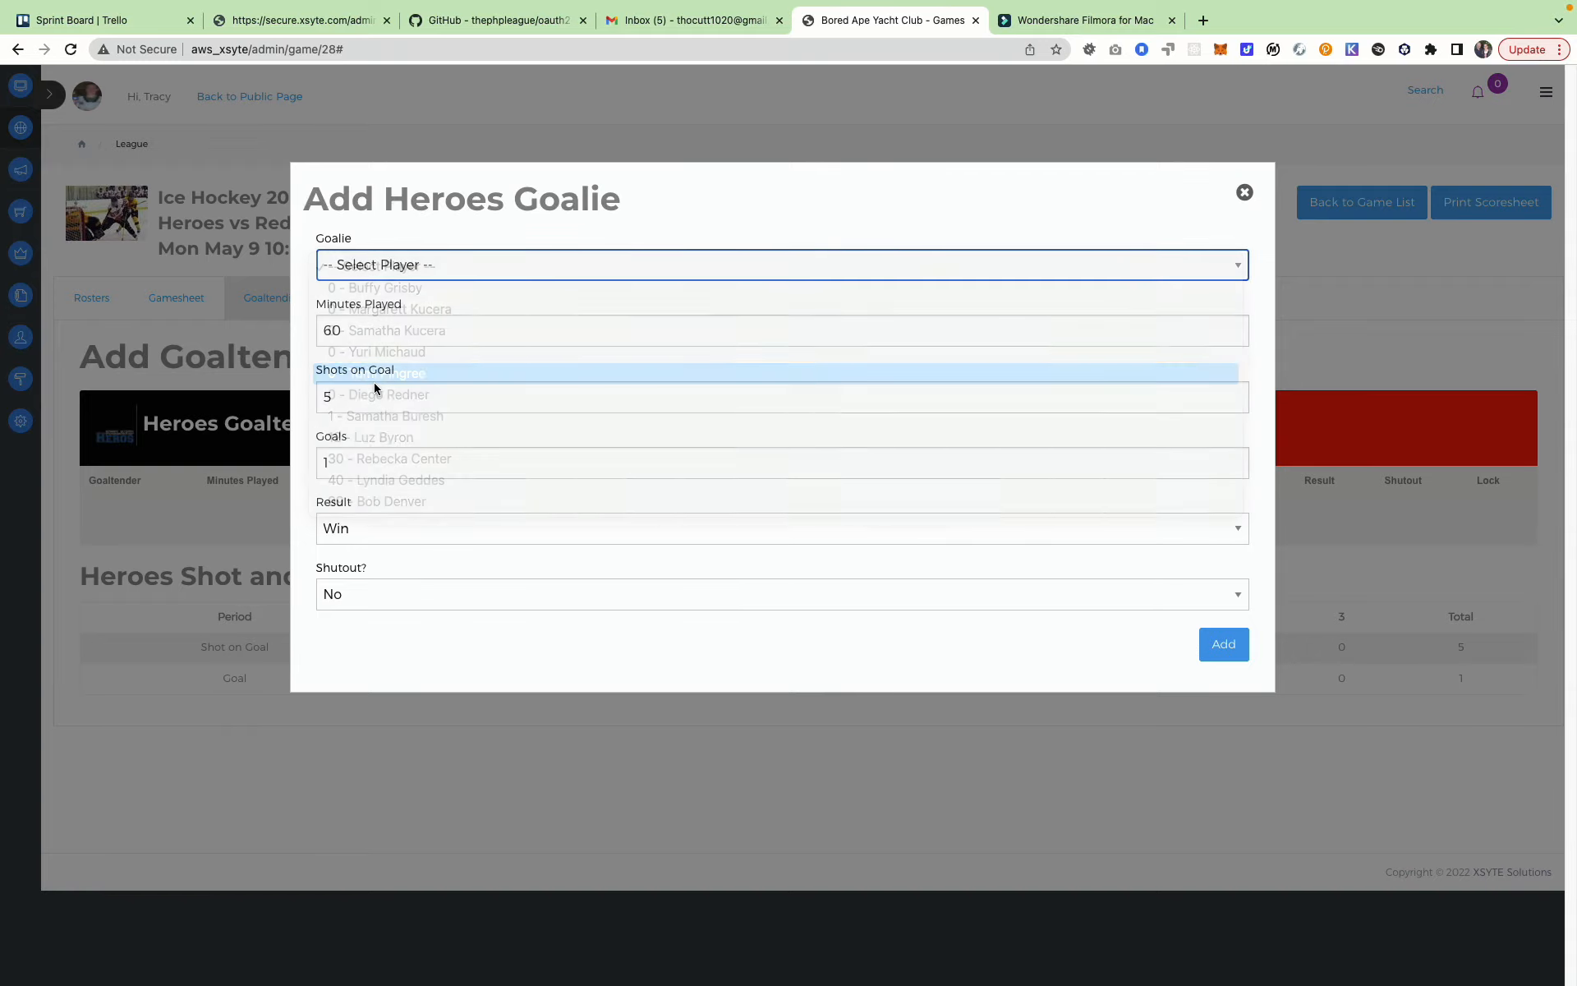
pyautogui.click(1224, 644)
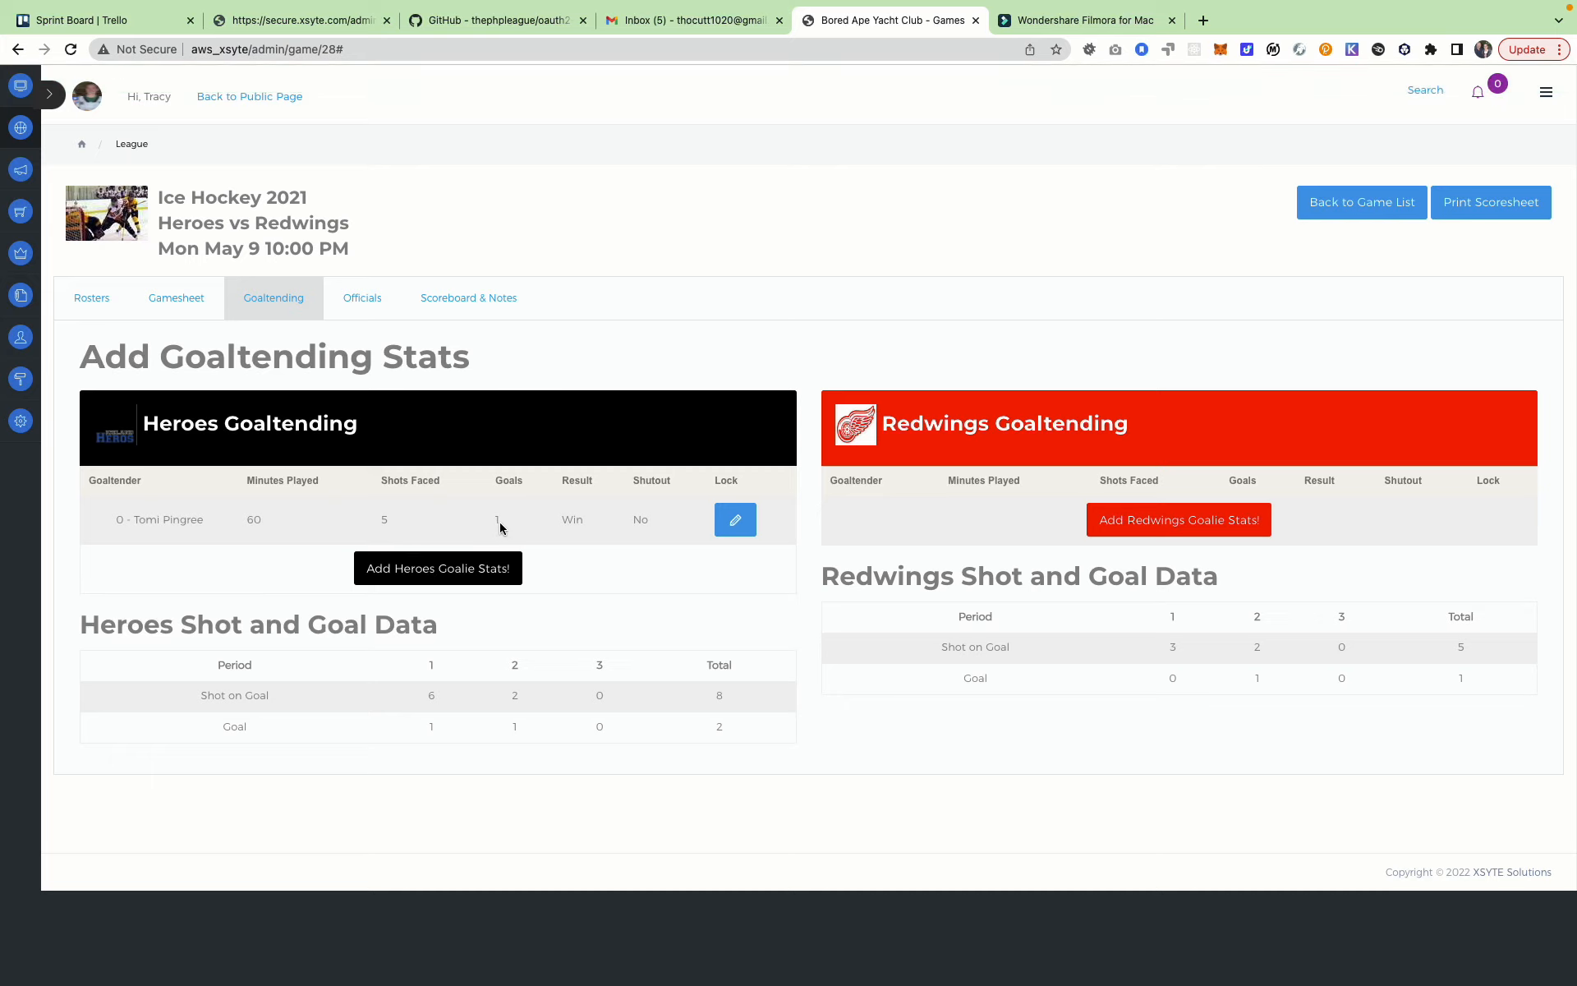
# Step: Edit the Heroes goalie entry to 30 minutes played, 3 shots on goal, 0 goals and result No Decision
pyautogui.click(732, 526)
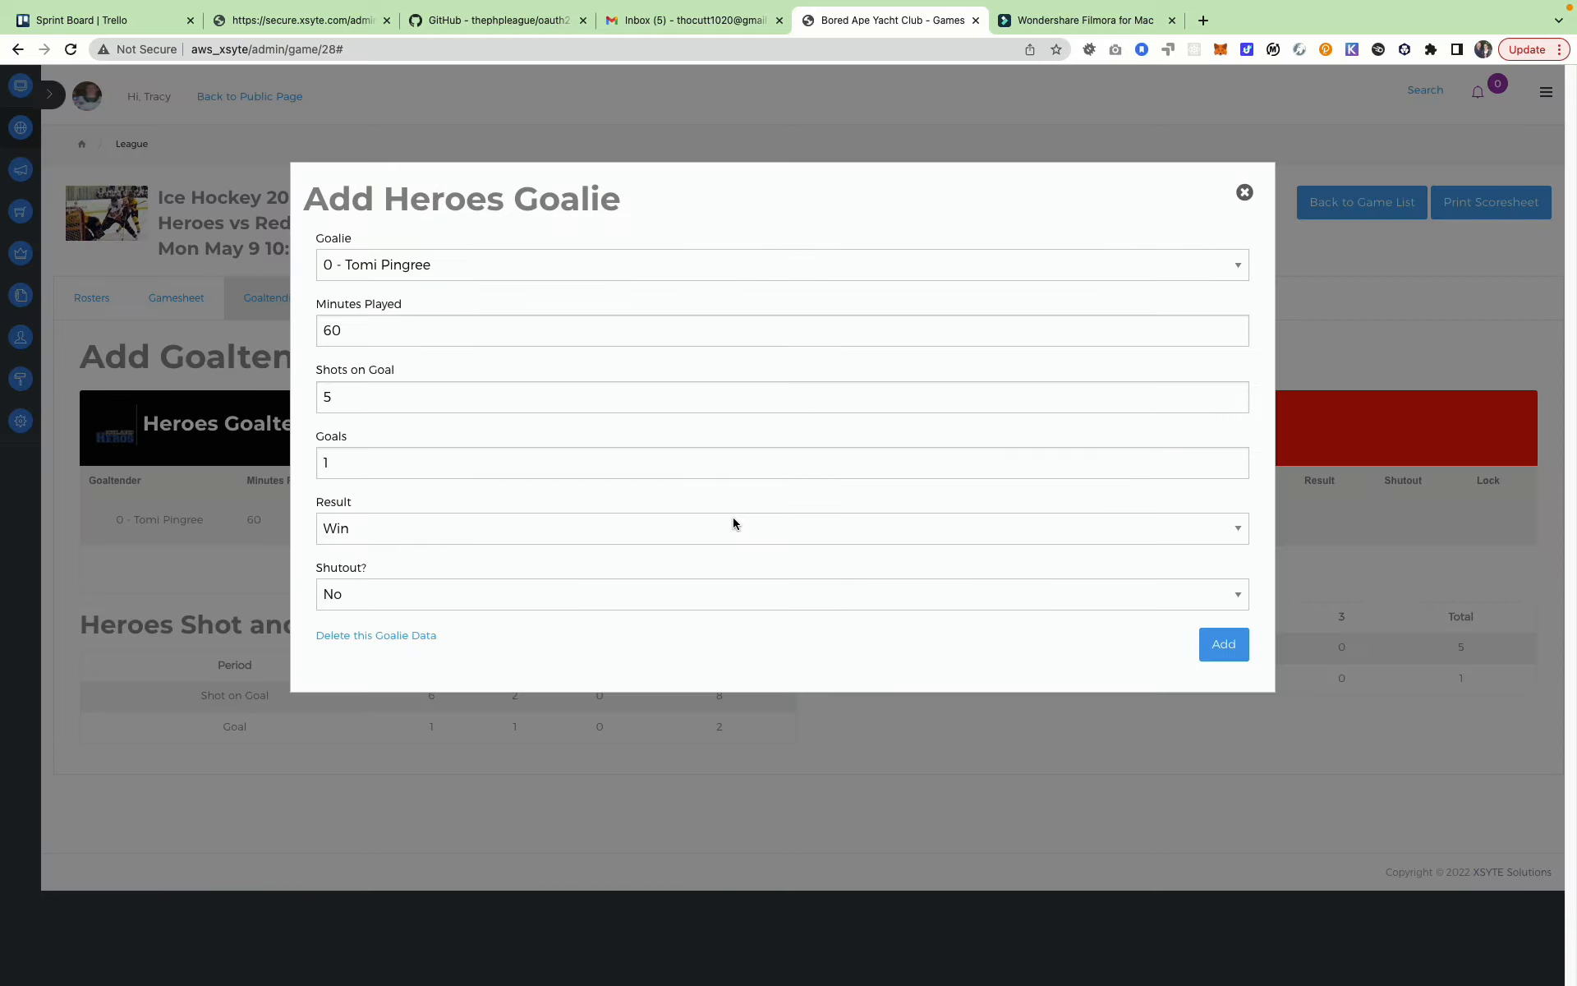
pyautogui.click(332, 333)
pyautogui.write('3')
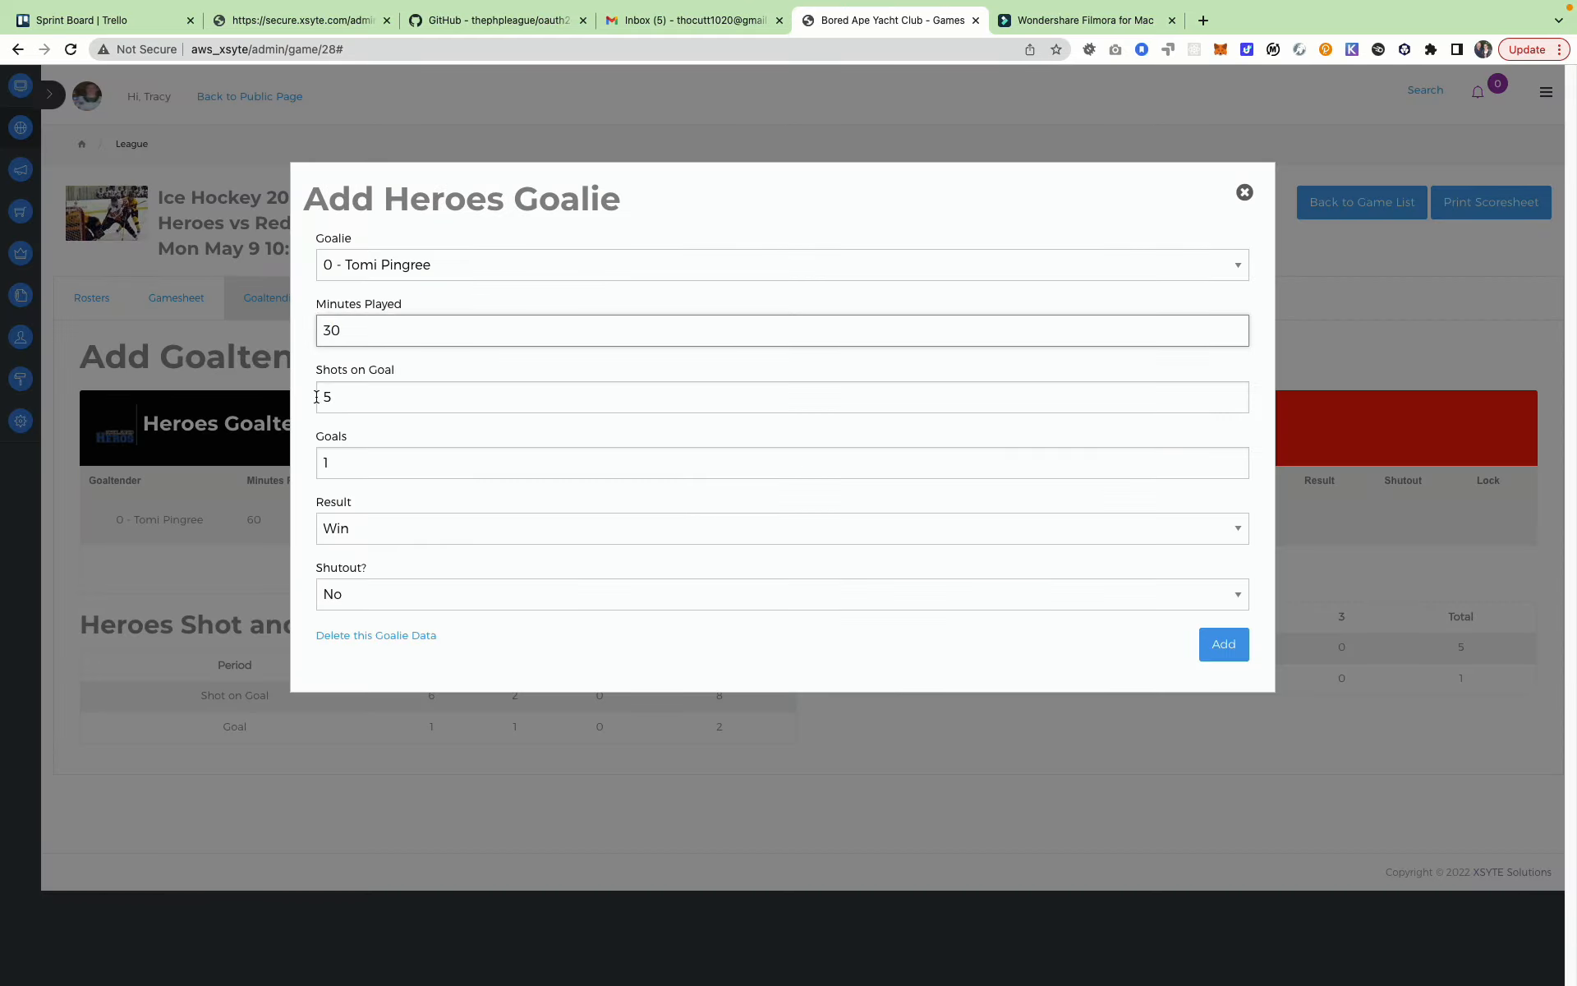
pyautogui.moveTo(327, 397); pyautogui.dragTo(356, 399)
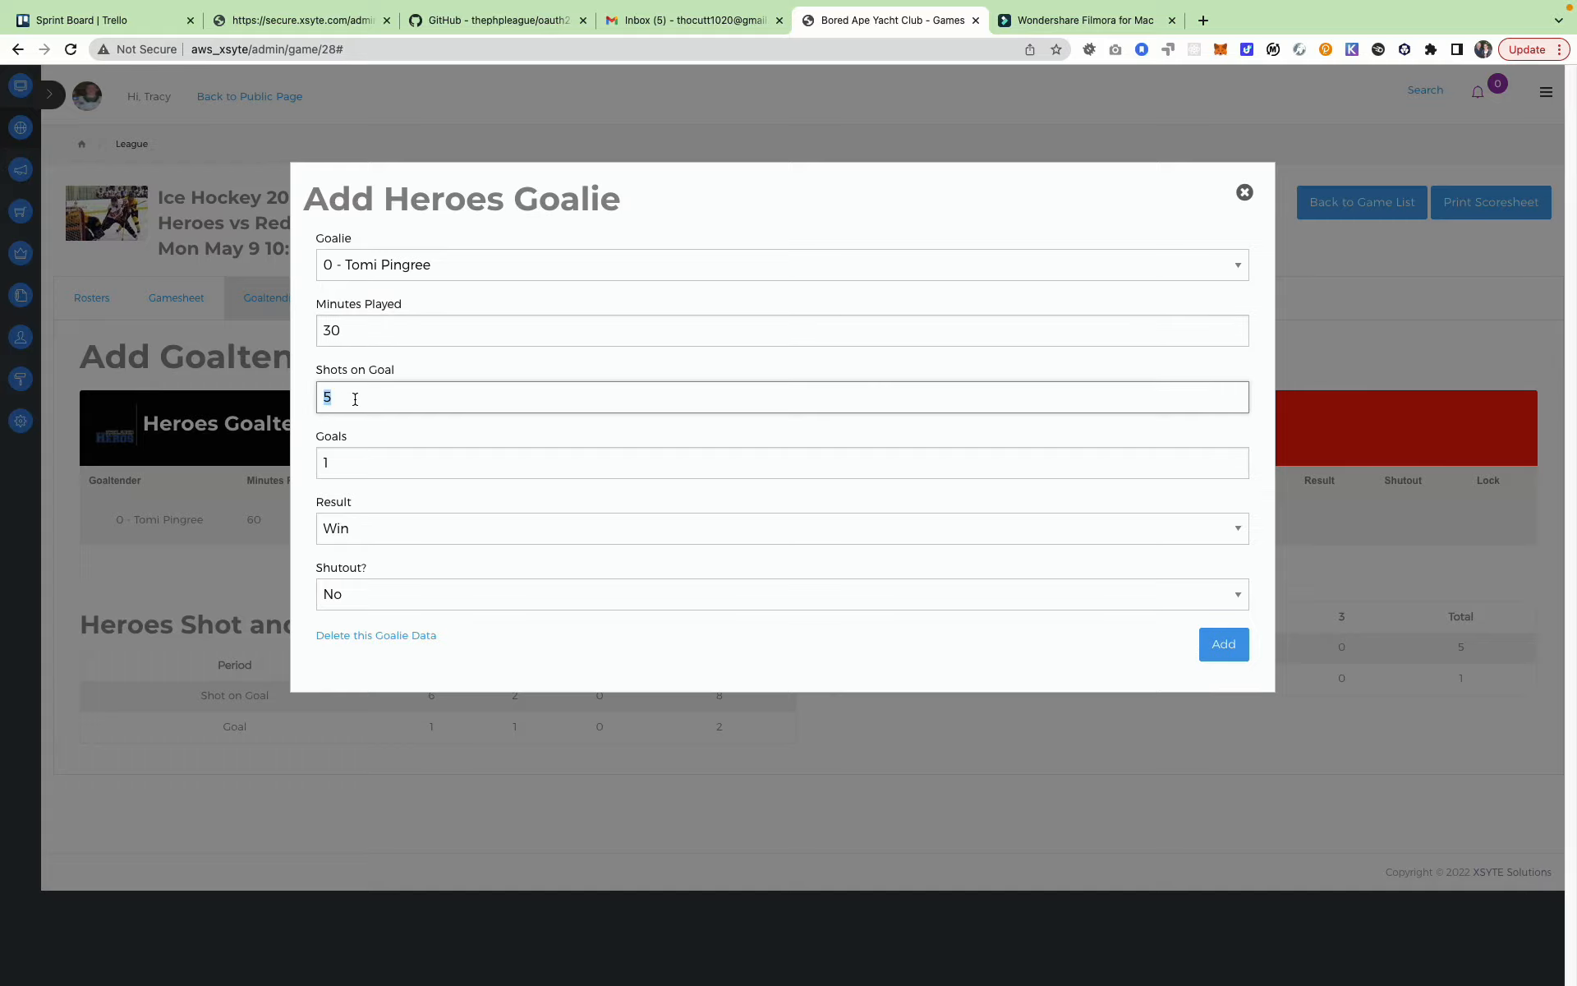
pyautogui.write('3')
pyautogui.moveTo(325, 464); pyautogui.dragTo(360, 456)
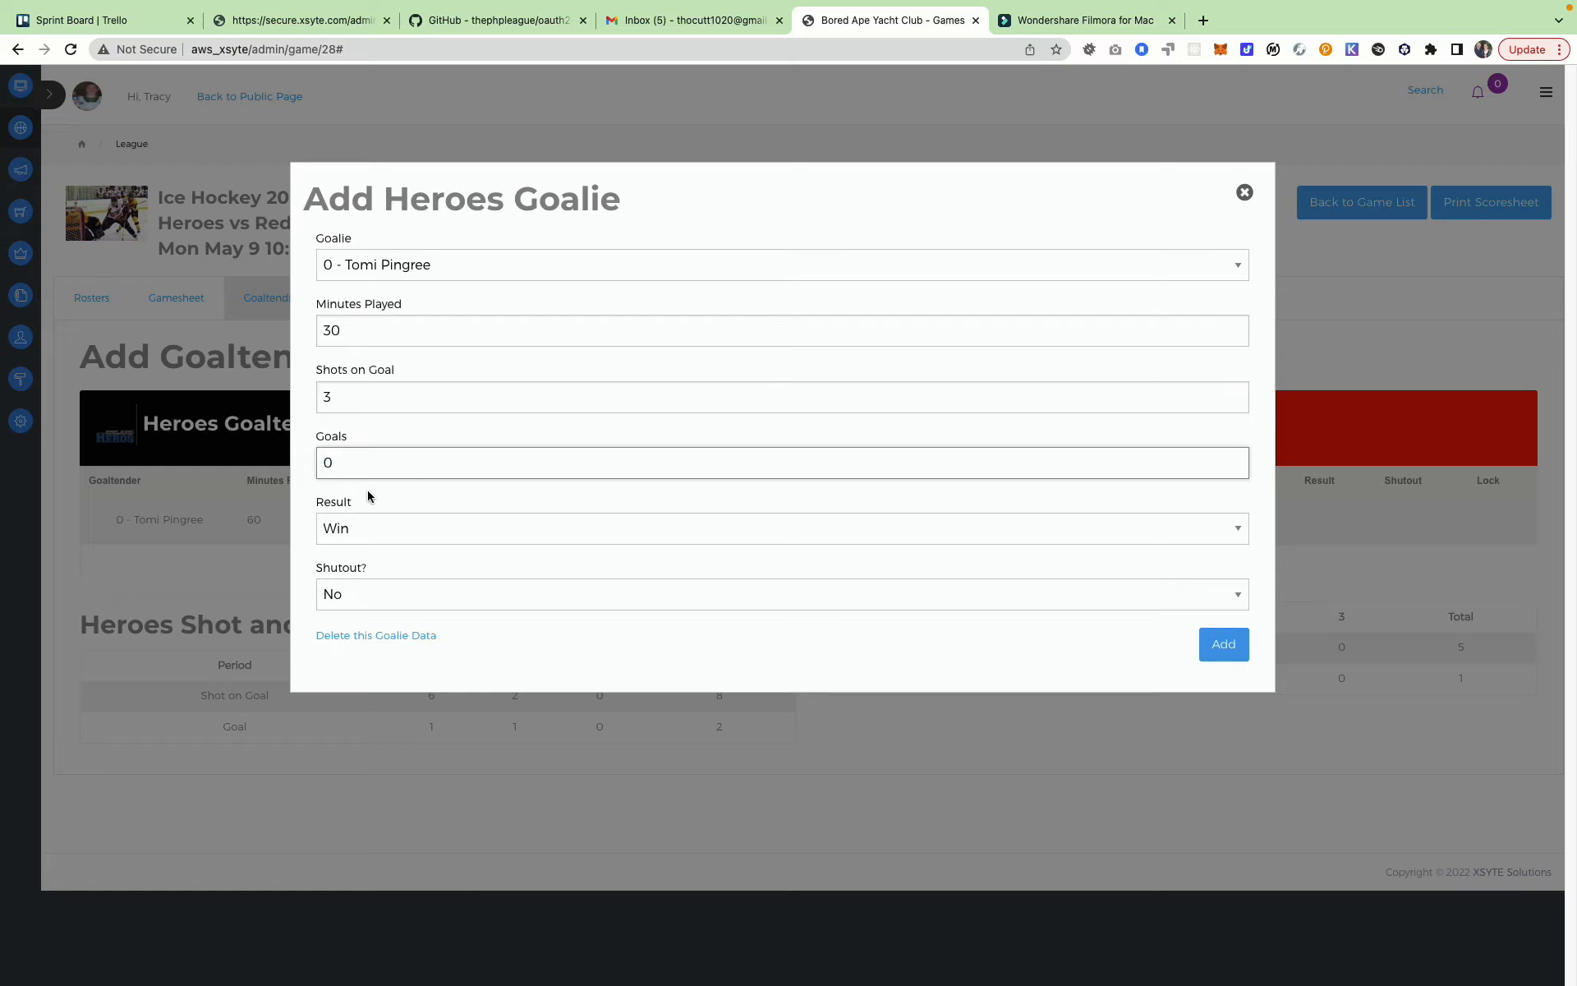
pyautogui.click(369, 528)
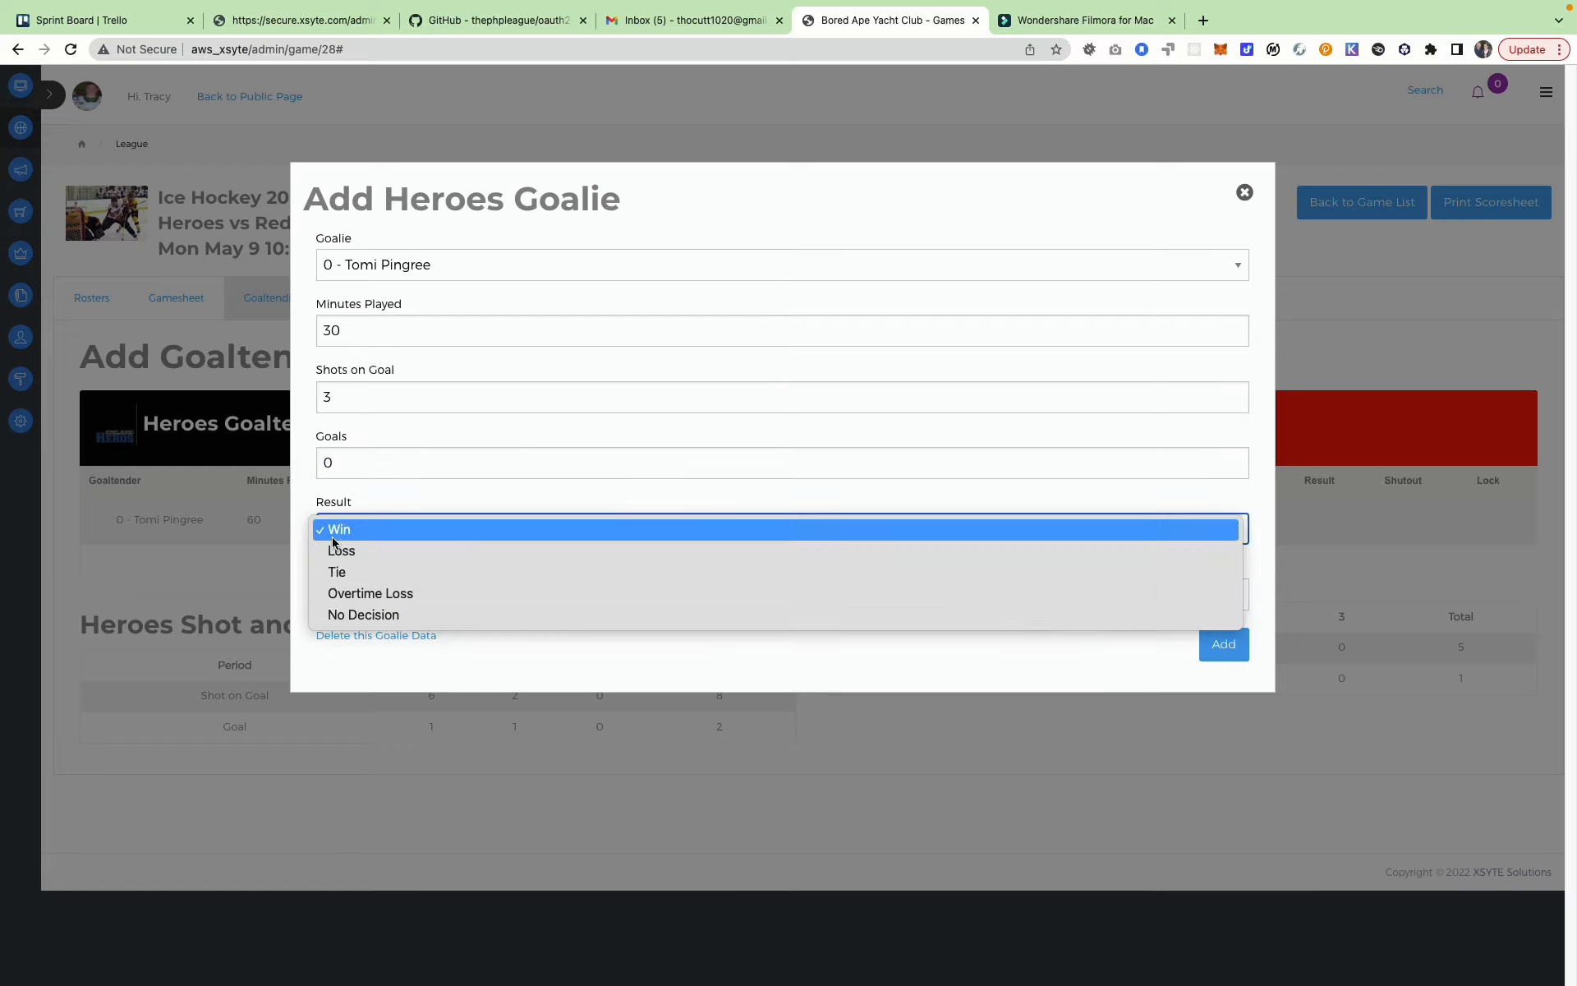
pyautogui.click(374, 615)
pyautogui.click(1219, 650)
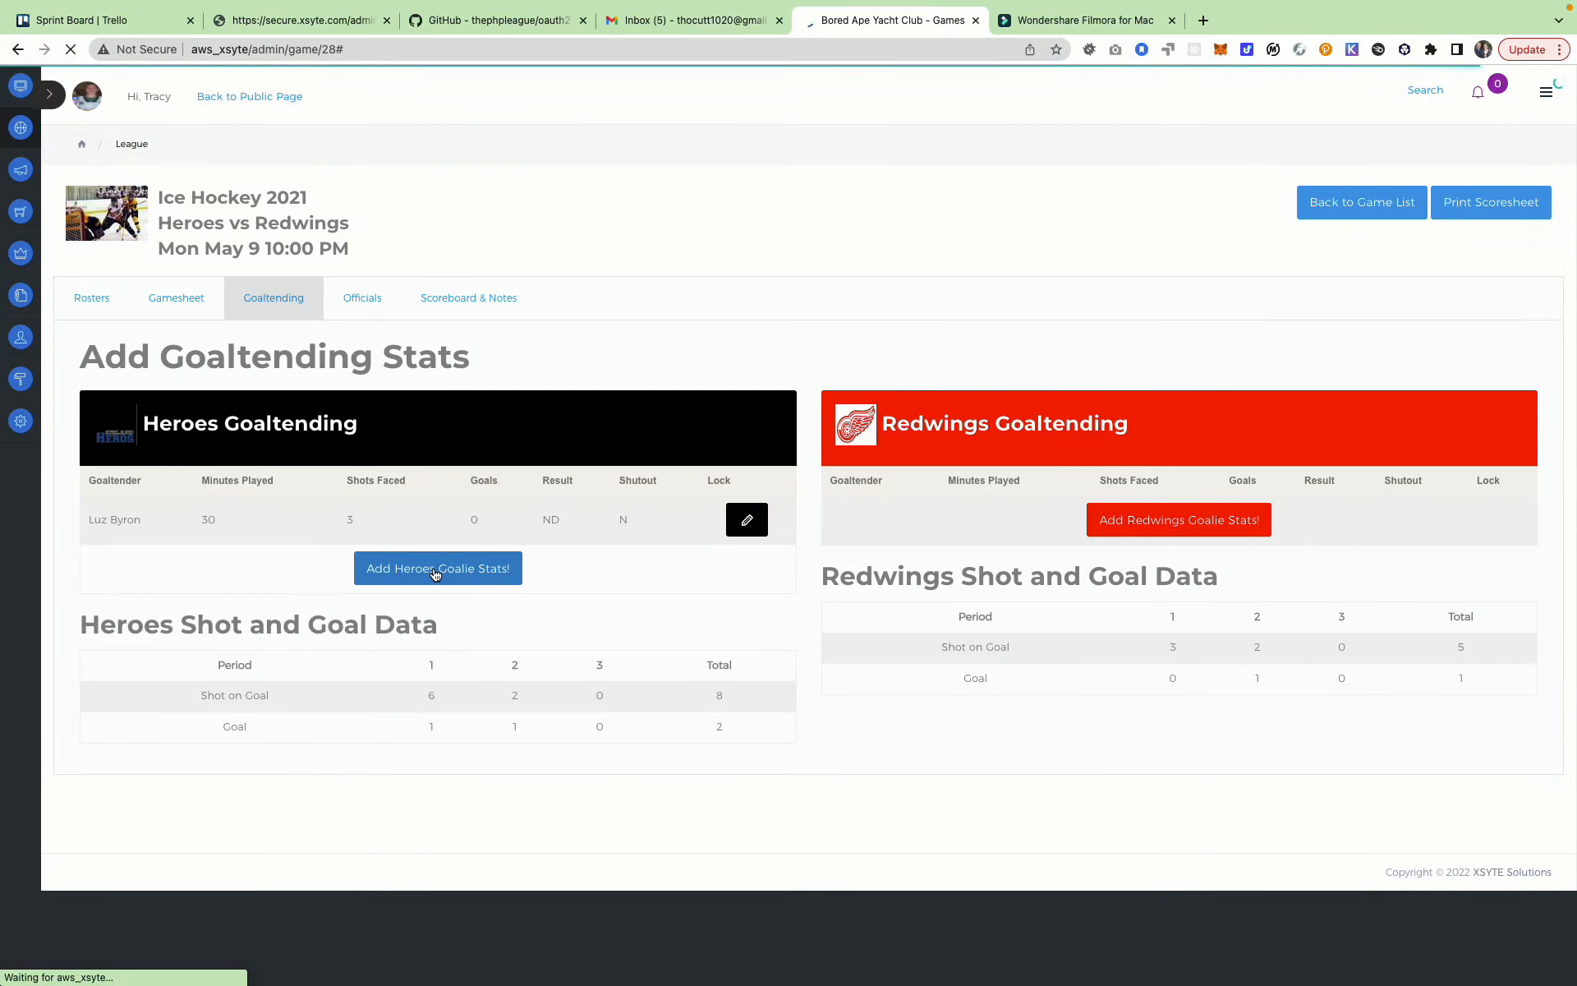
# Step: Add Heroes goalie number 30 with 30 minutes played, 2 shots on goal, 1 goal, result Win and no shutout
pyautogui.click(436, 571)
pyautogui.click(422, 270)
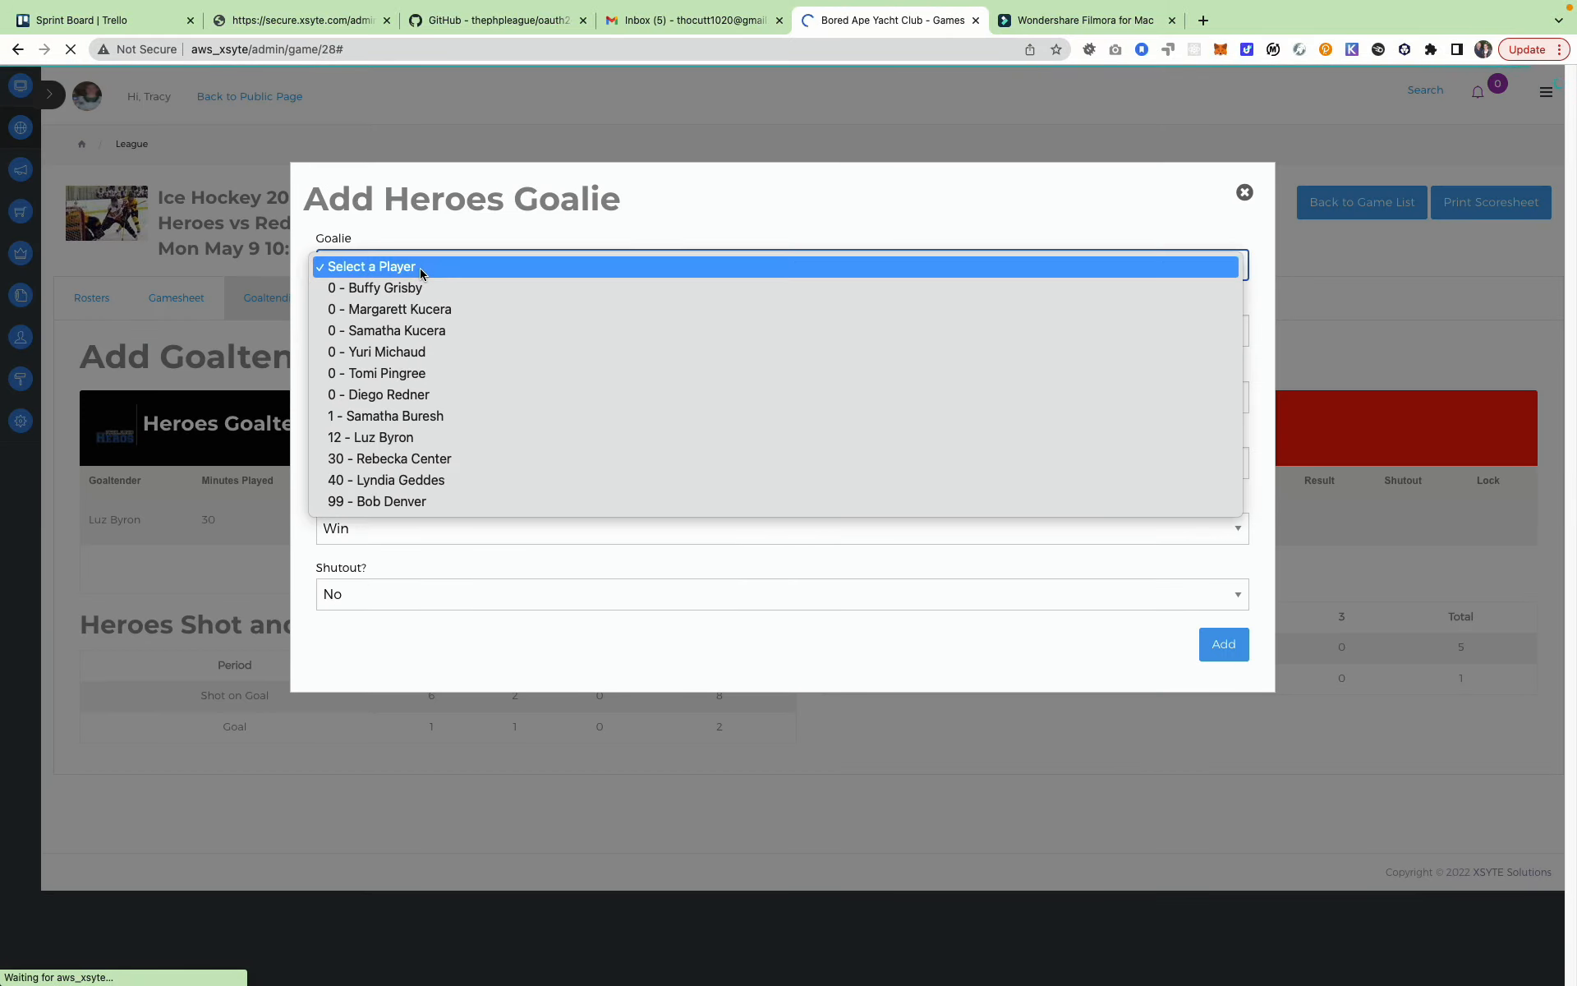
pyautogui.click(420, 460)
pyautogui.moveTo(319, 330); pyautogui.dragTo(331, 329)
pyautogui.write('3')
pyautogui.doubleClick(339, 401)
pyautogui.write('2')
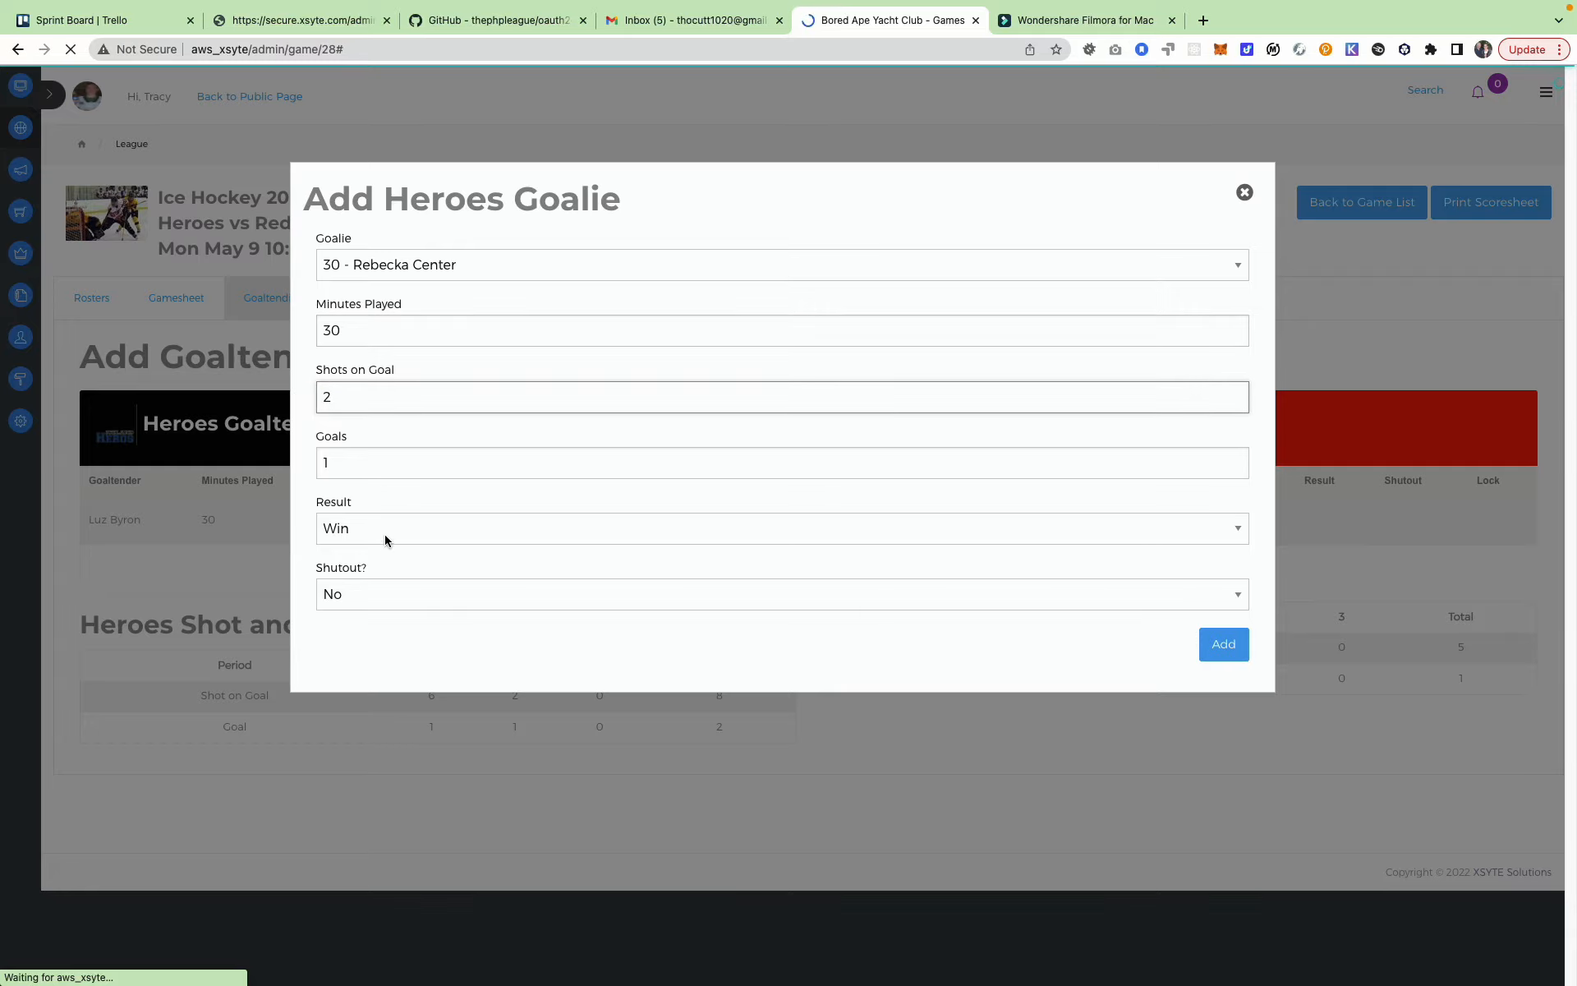
pyautogui.click(1208, 649)
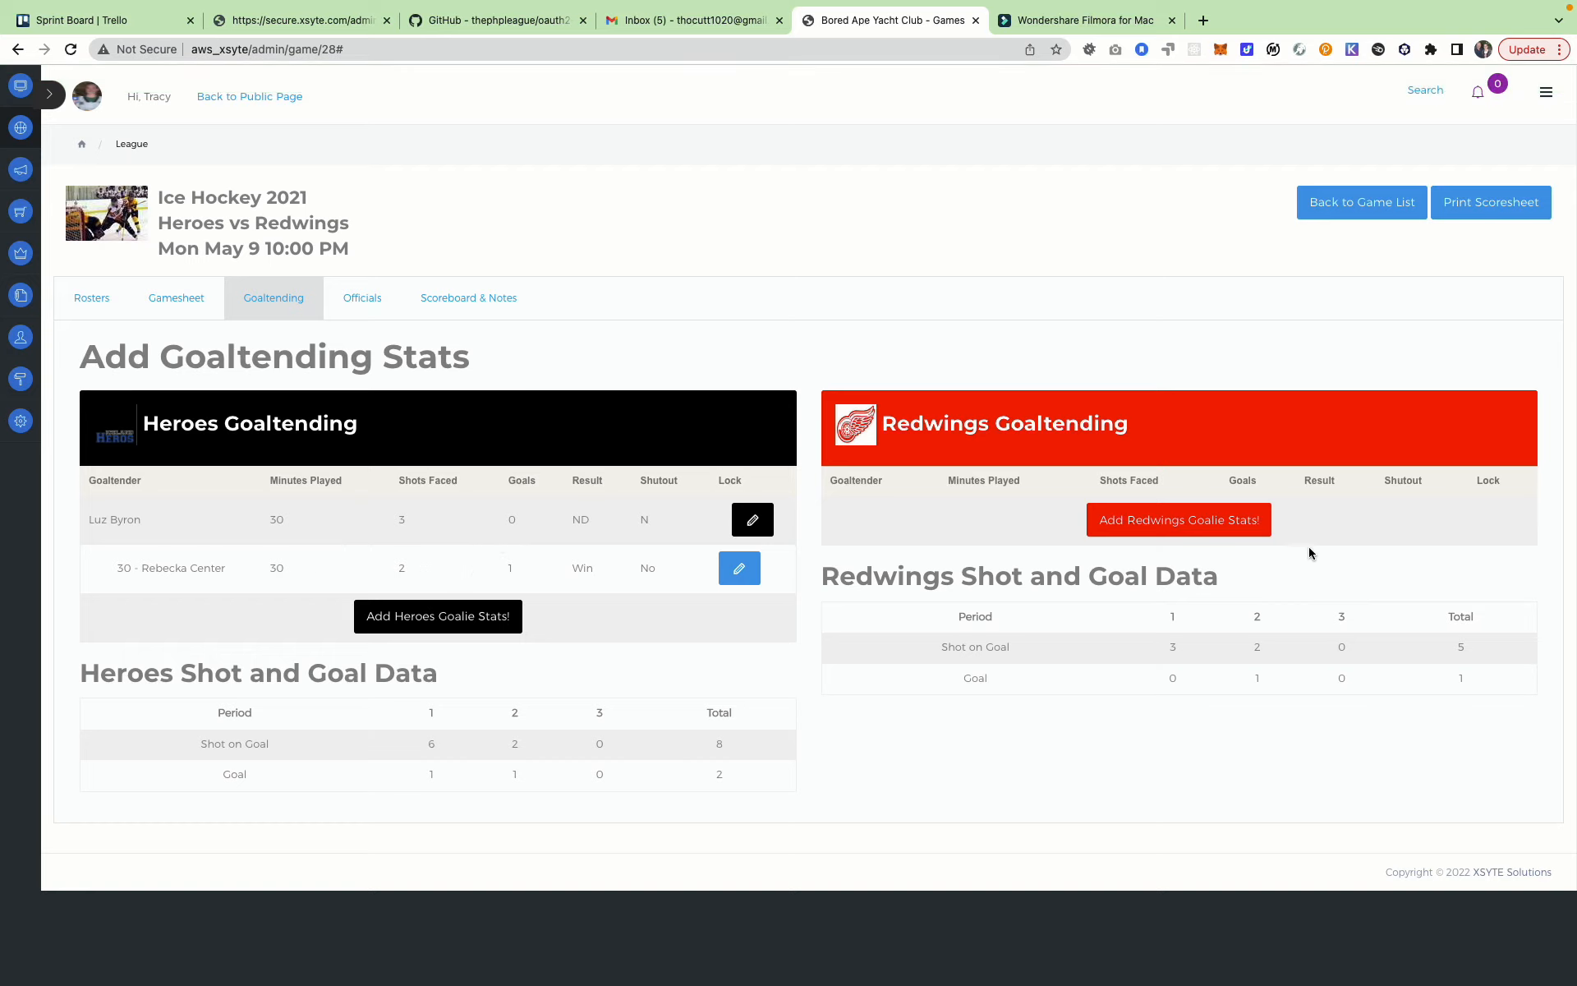
# Step: Add goaltending stats for the sixth listed Redwings player: 60 minutes played, 8 shots, 2 goals, result Loss, no shutout
pyautogui.click(1200, 521)
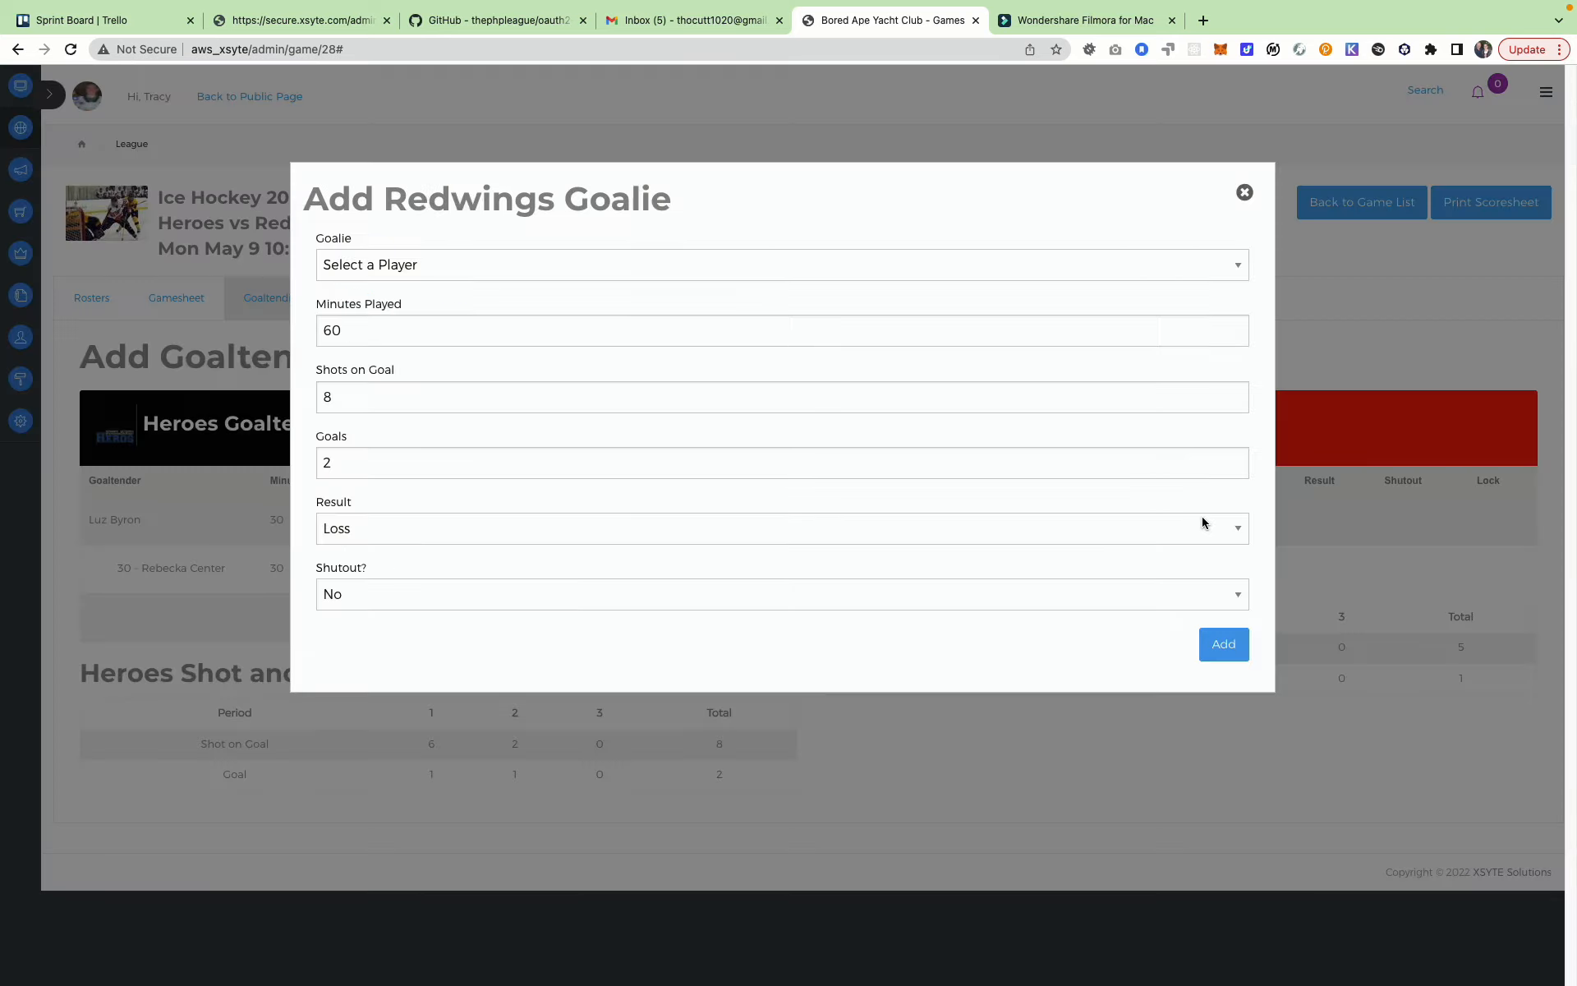
pyautogui.click(435, 271)
pyautogui.click(450, 397)
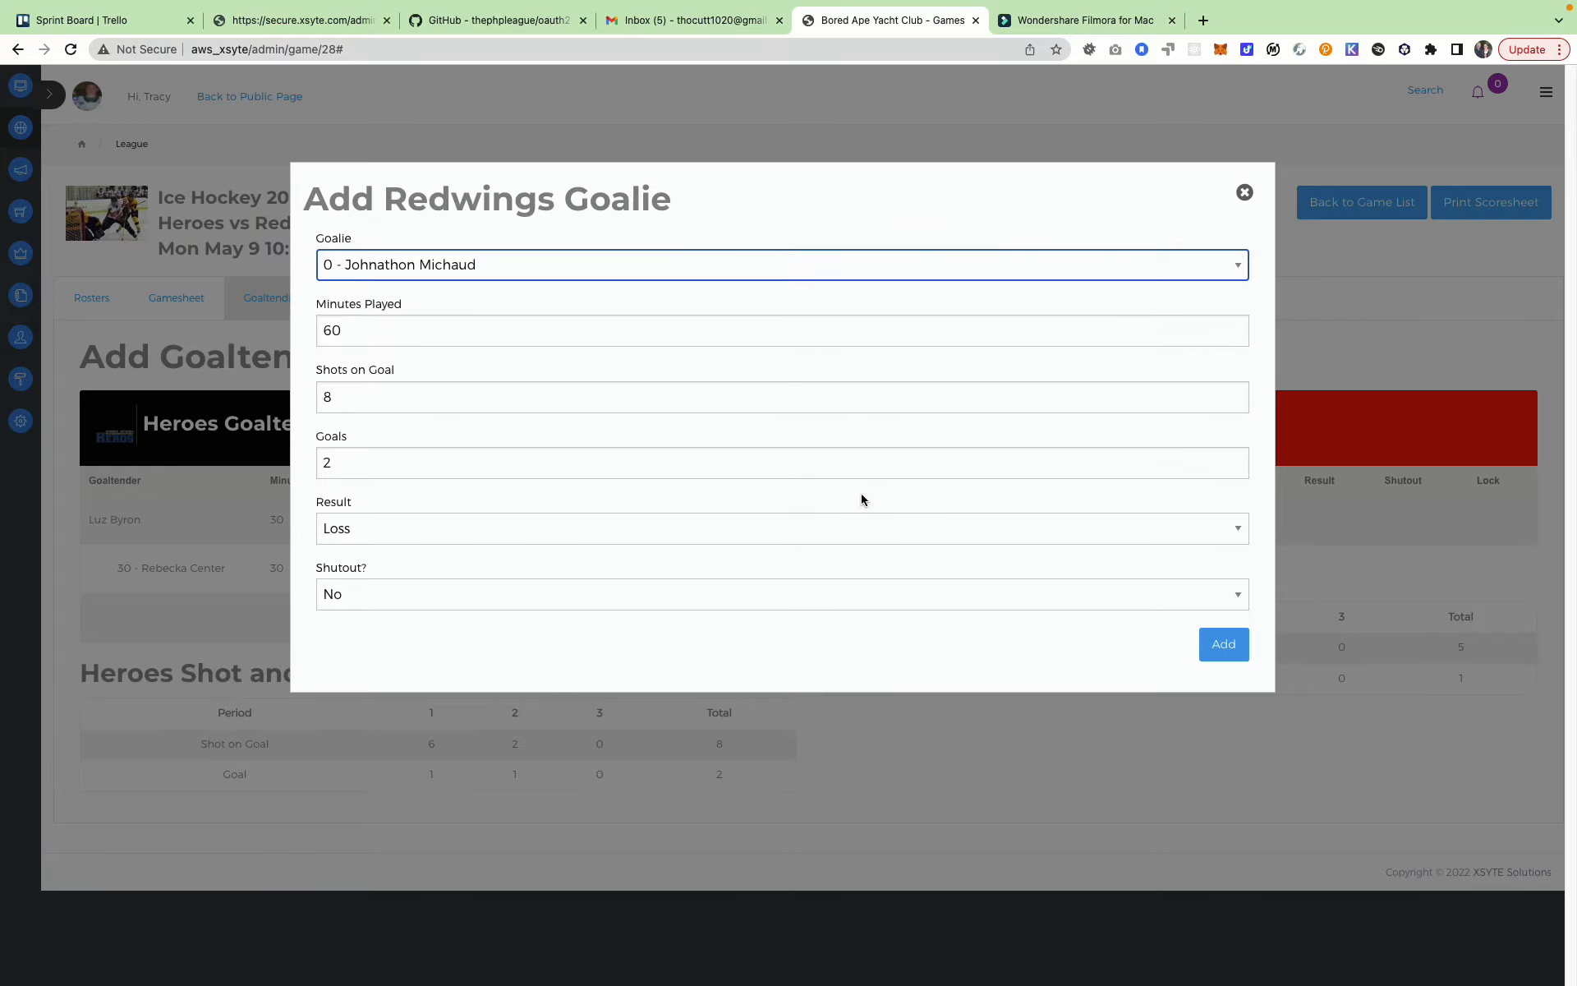
pyautogui.click(1213, 655)
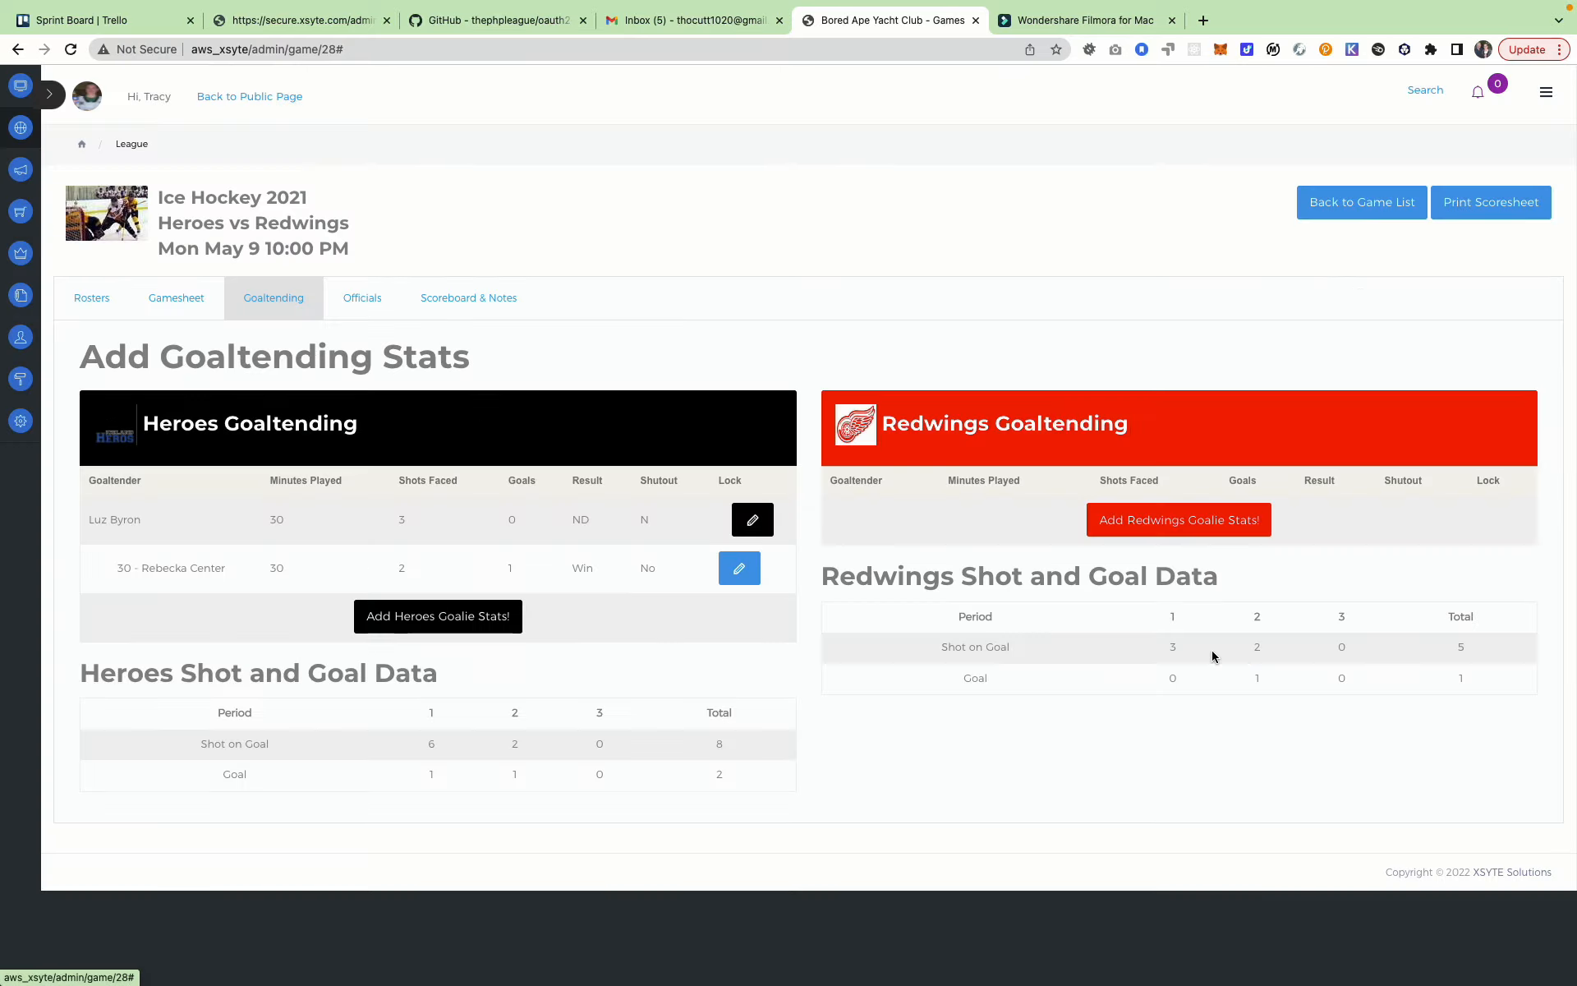
# Step: Record the game note "Timeout taken at 2:25 by Redwings" in the scoreboard and notes section
pyautogui.click(448, 316)
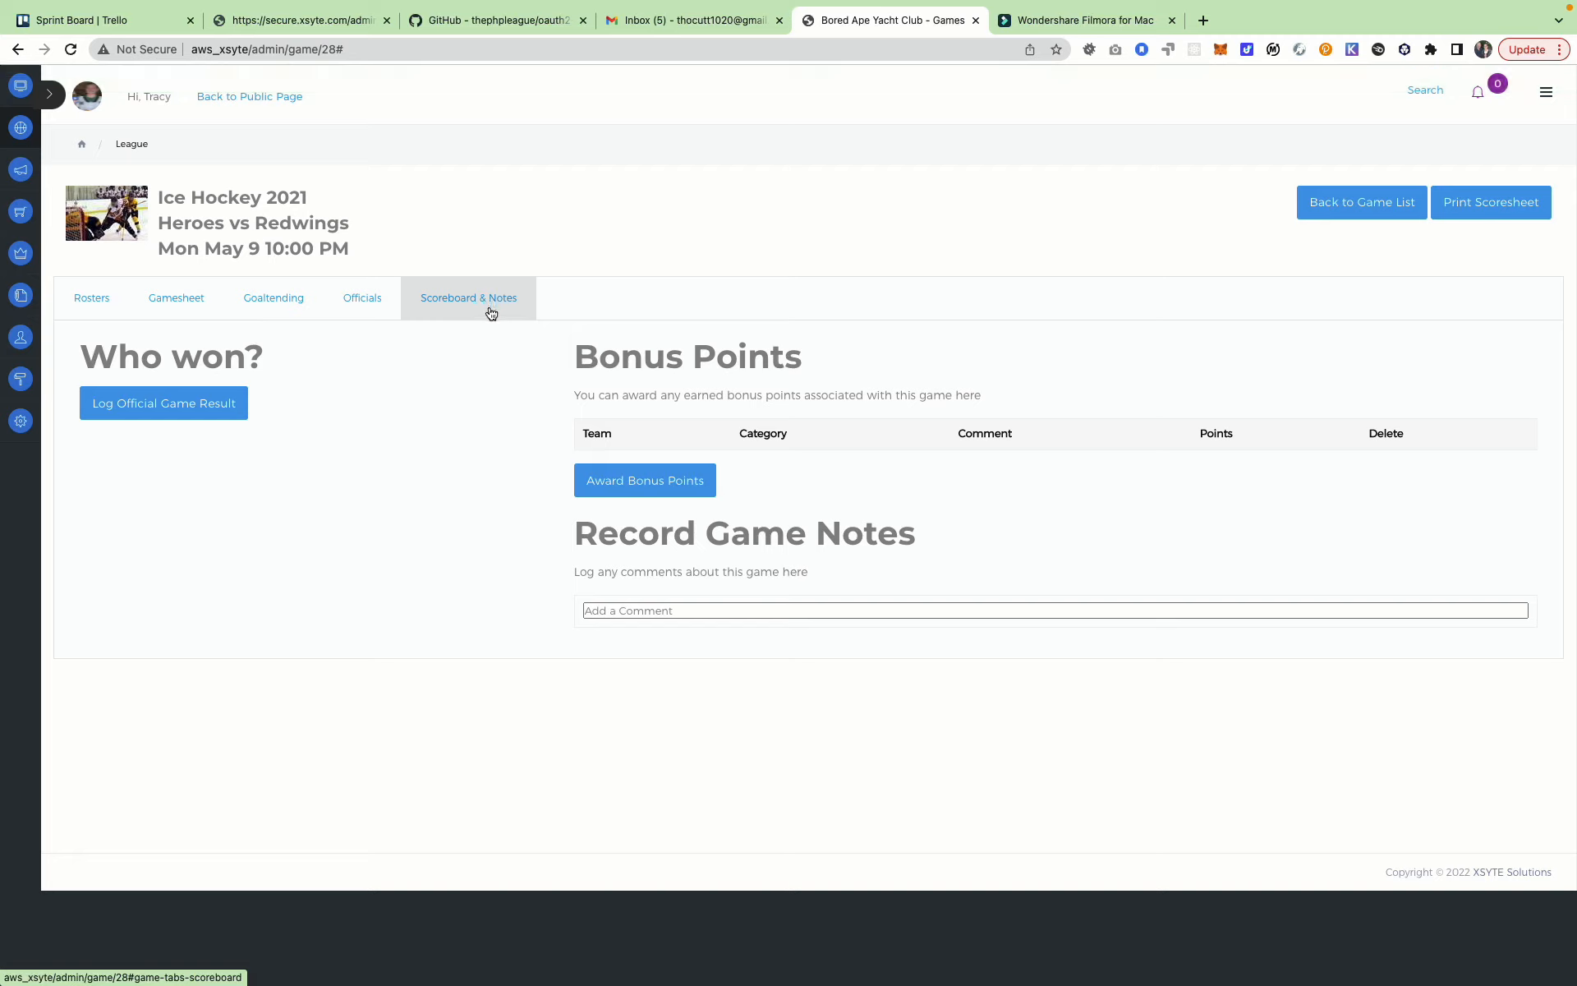
pyautogui.click(688, 609)
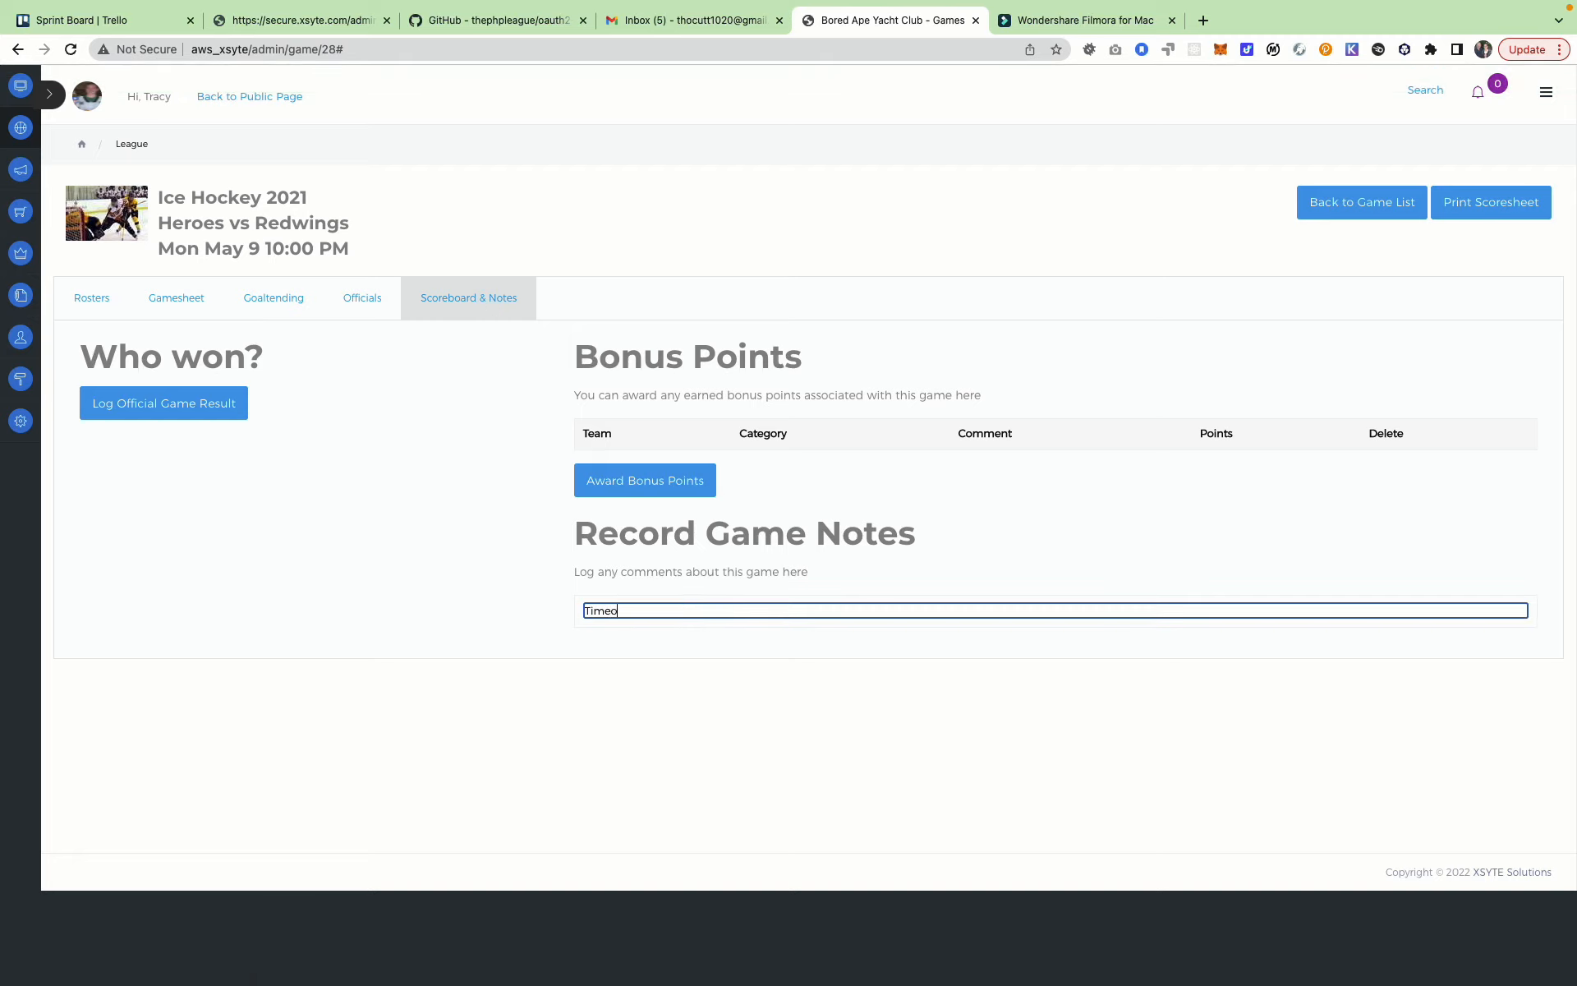
pyautogui.write('Timeon')
pyautogui.press('BackSpace')
pyautogui.press('Return')
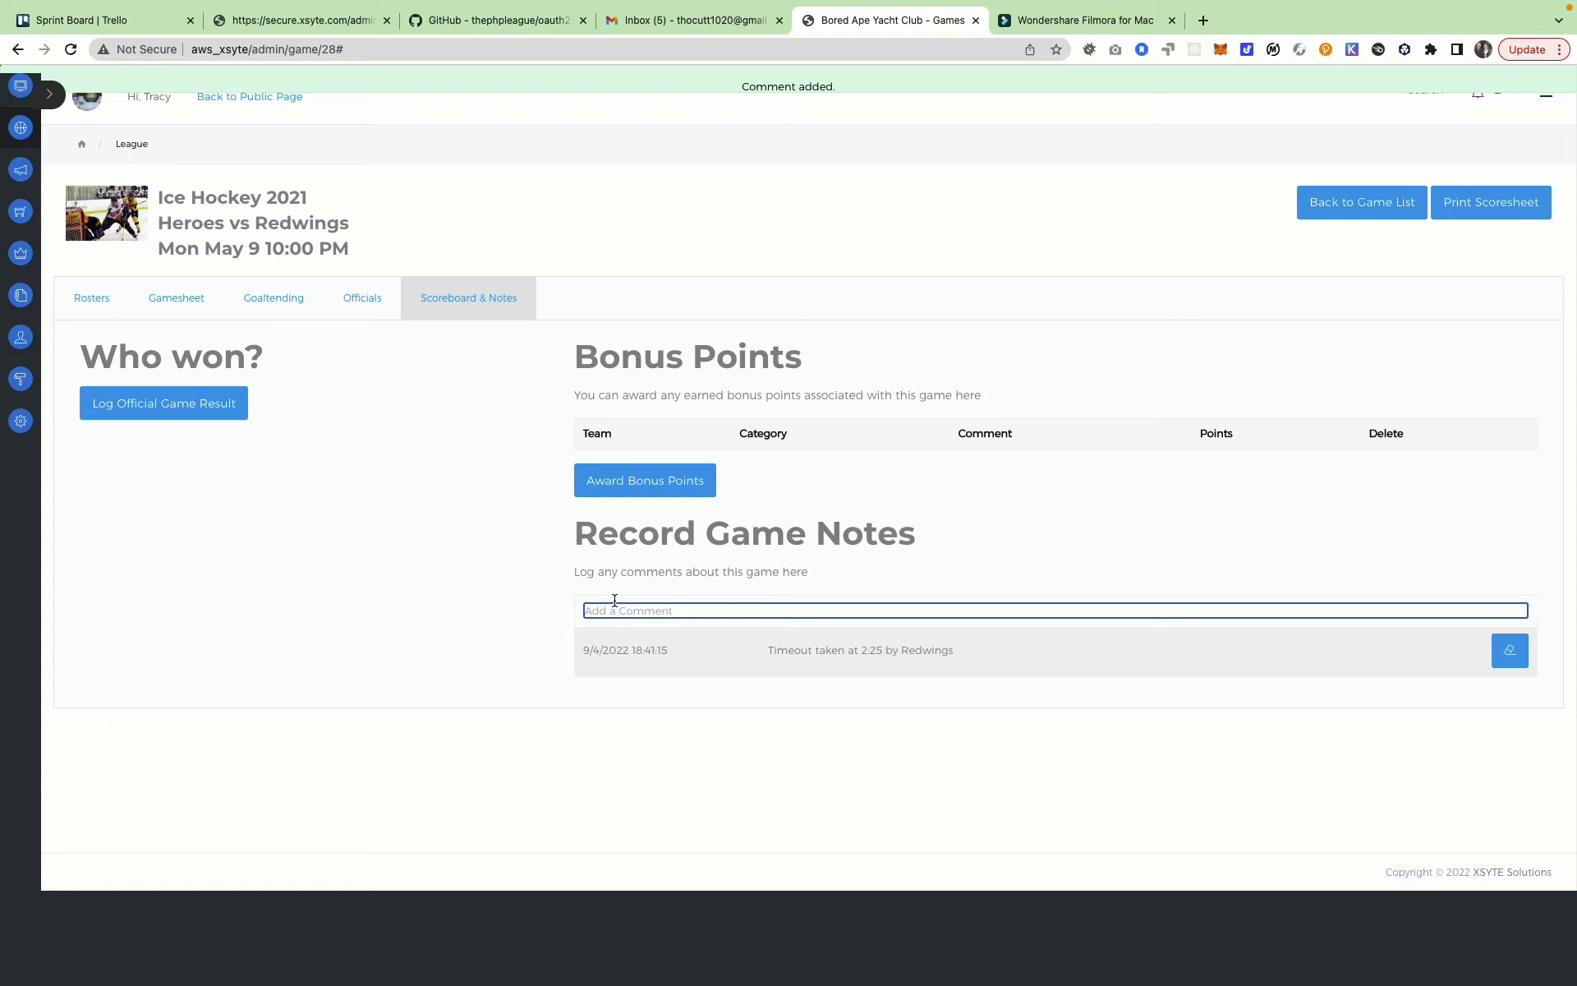
# Step: Award the Redwings 1 bonus point in the General category with the comment "Matching Uniforms after Game 3"
pyautogui.click(630, 479)
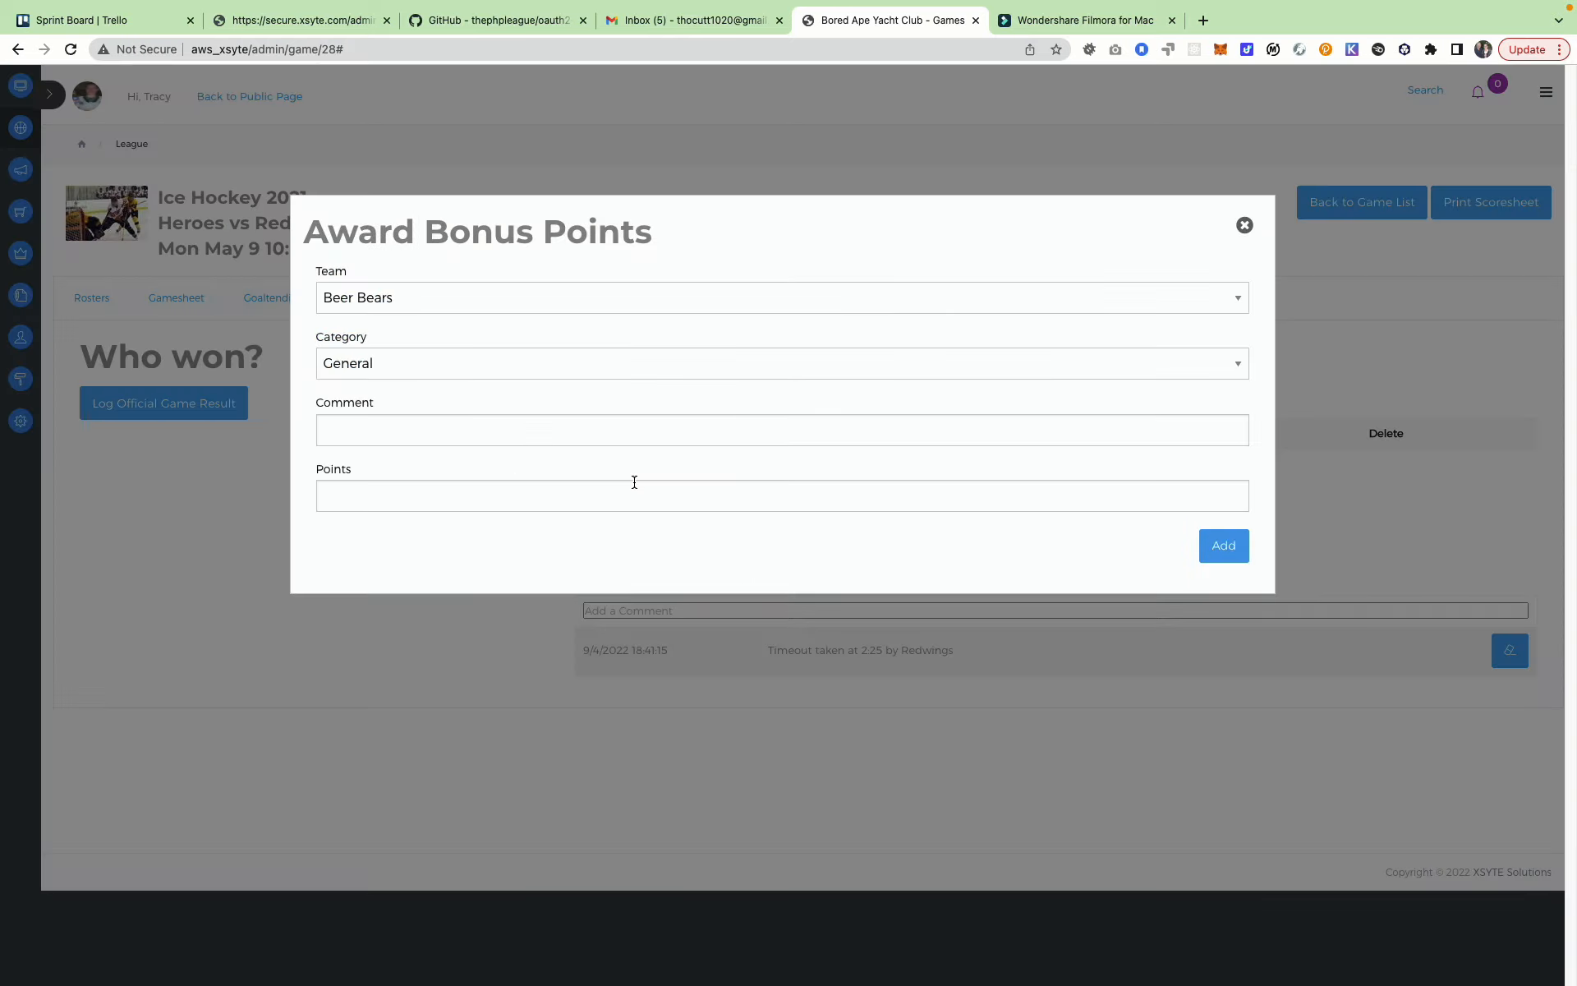
pyautogui.click(404, 296)
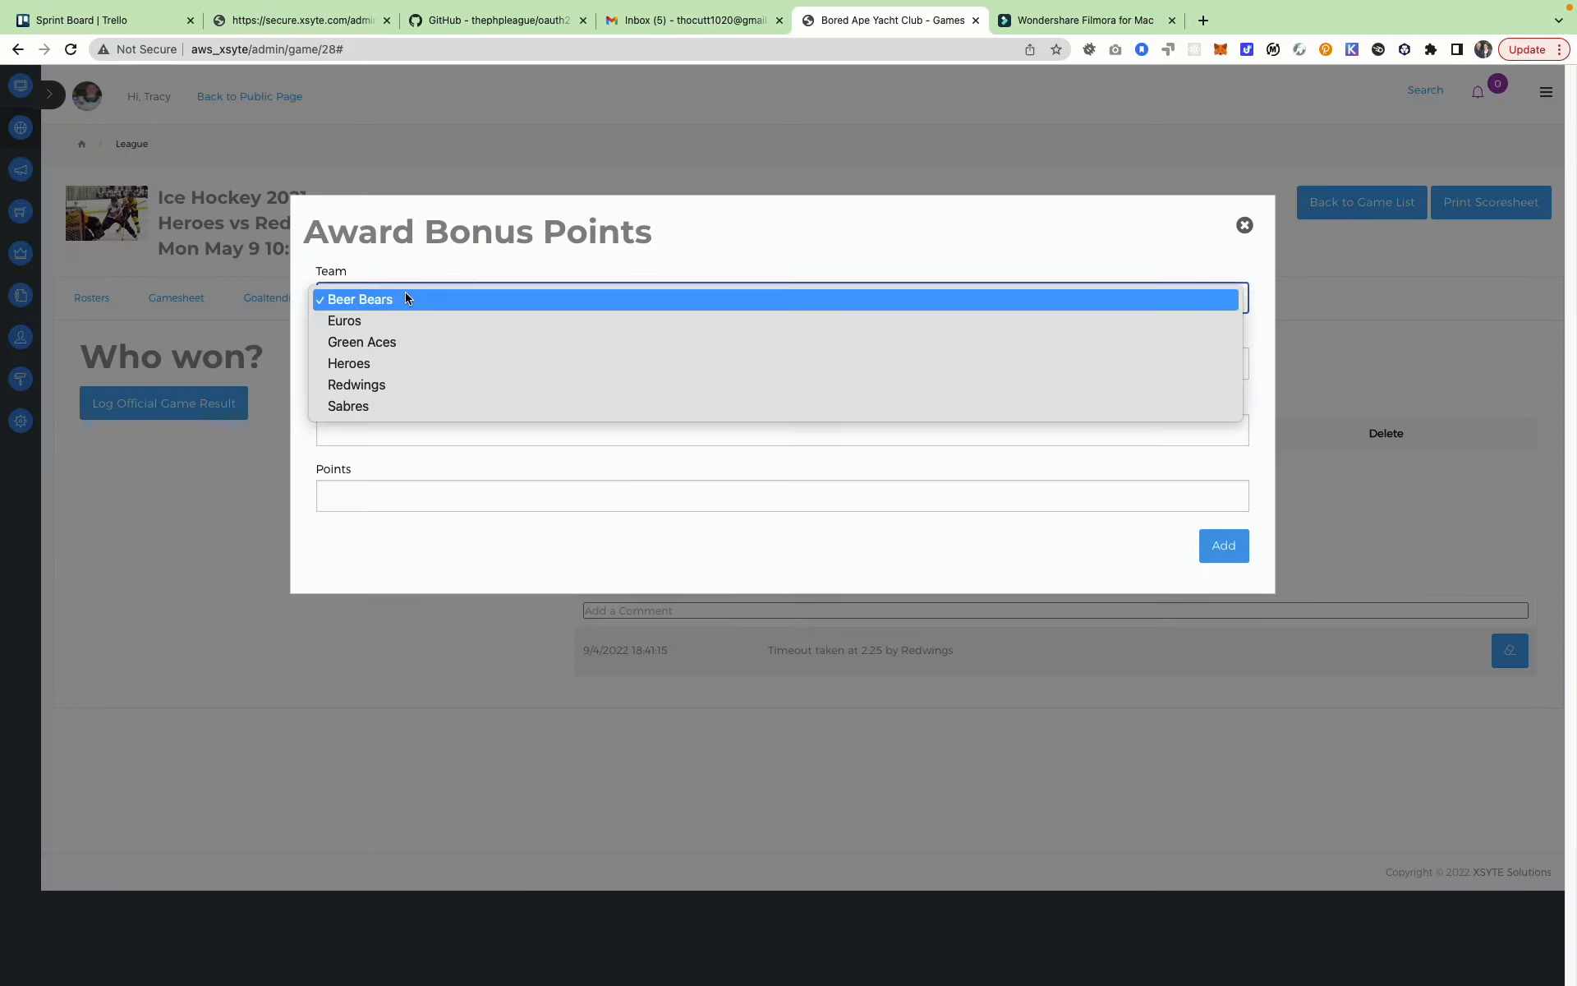
pyautogui.click(404, 383)
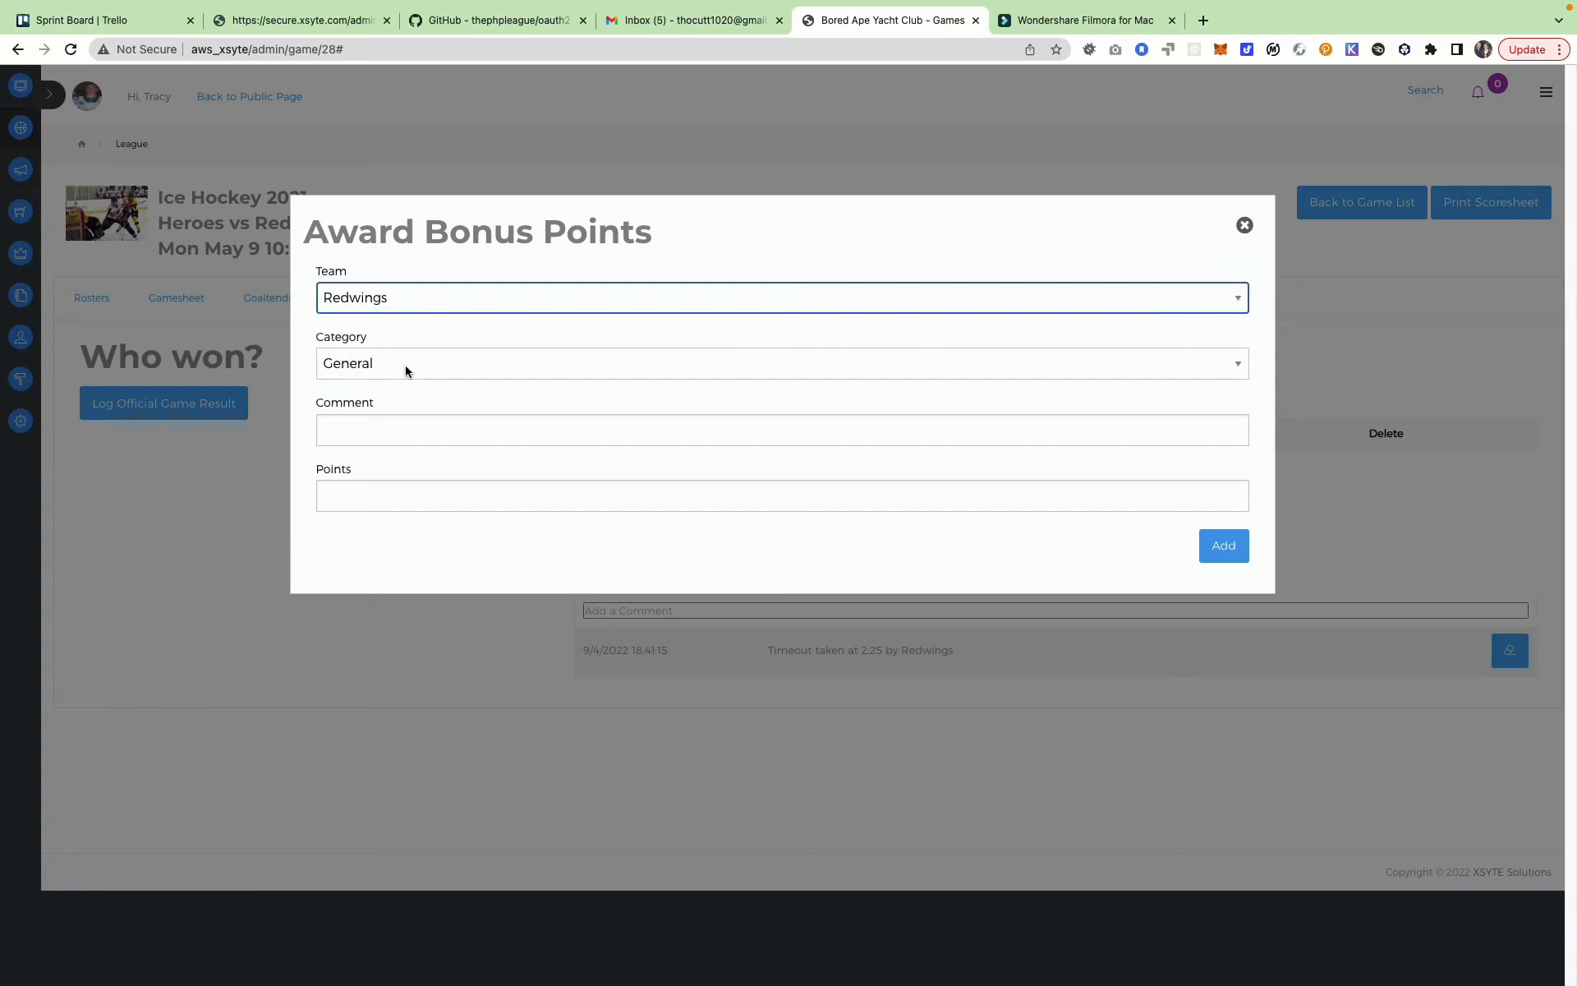
pyautogui.click(389, 426)
pyautogui.write('M')
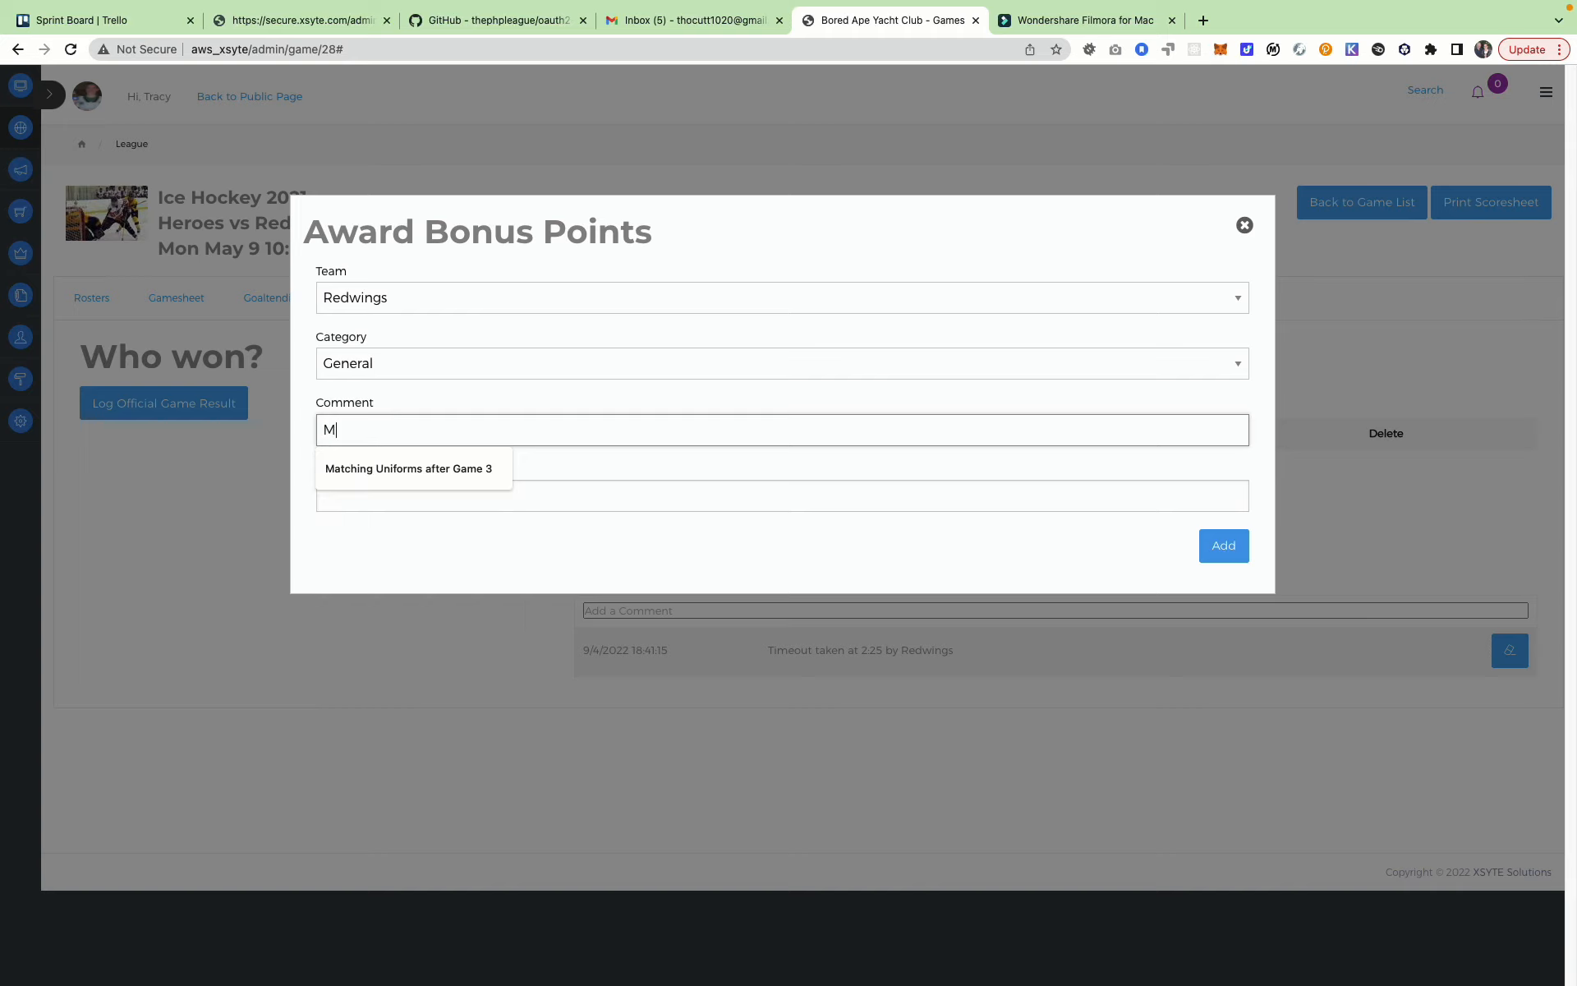
pyautogui.write('atching Uniforms after Game 3')
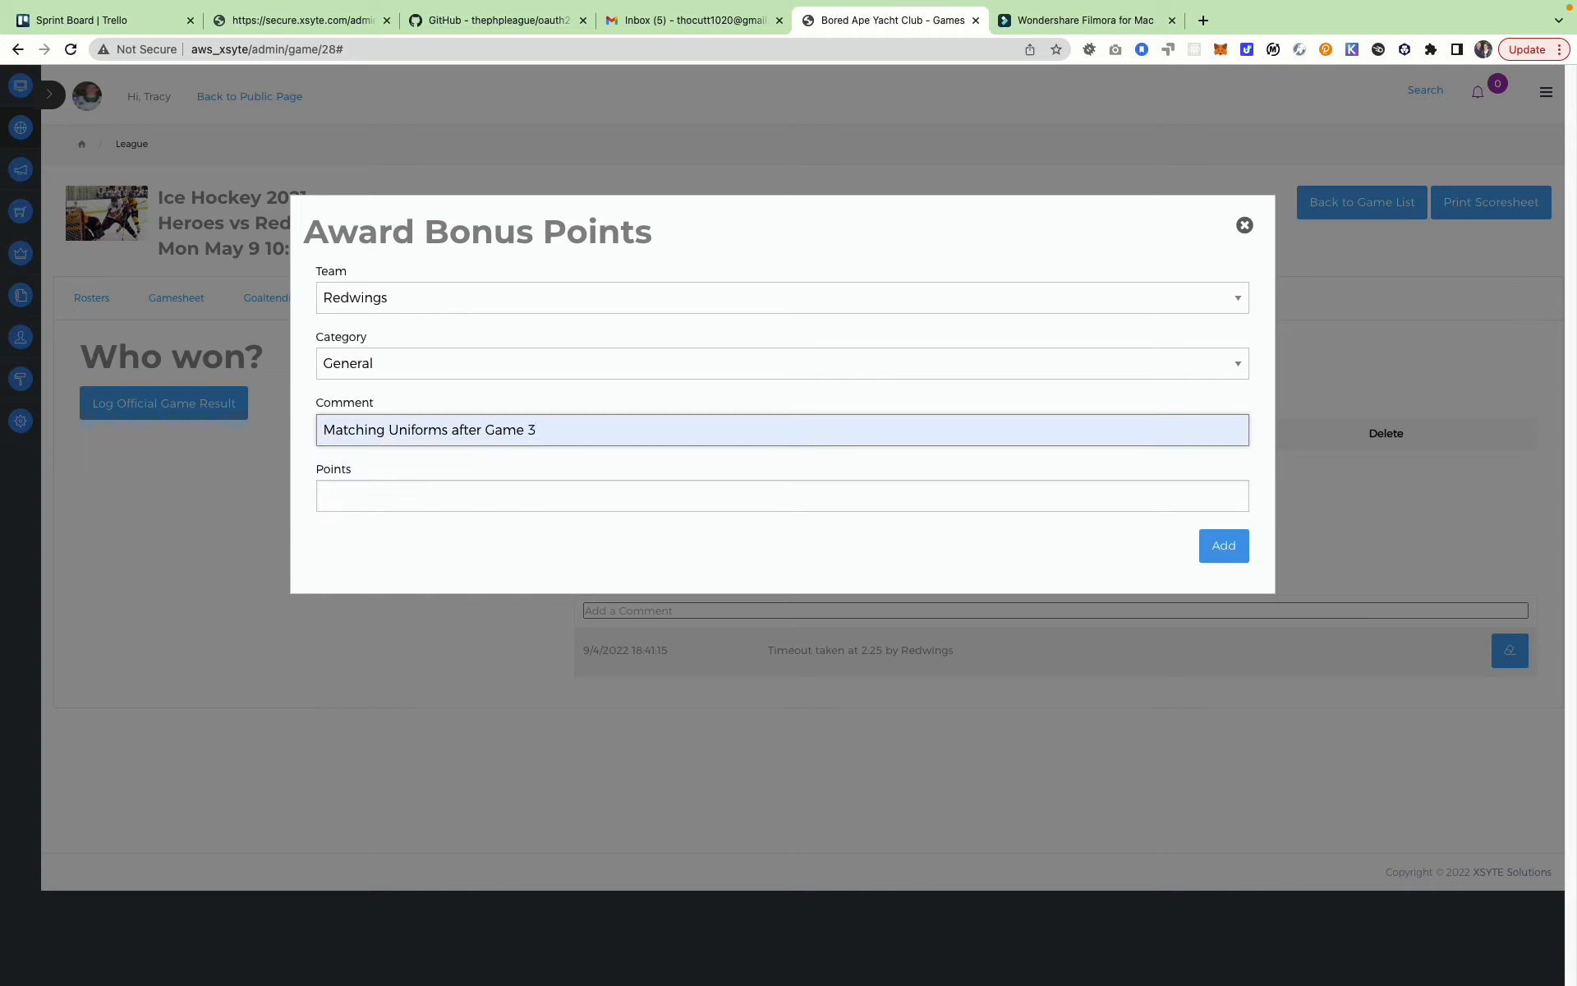
pyautogui.click(414, 508)
pyautogui.write('1')
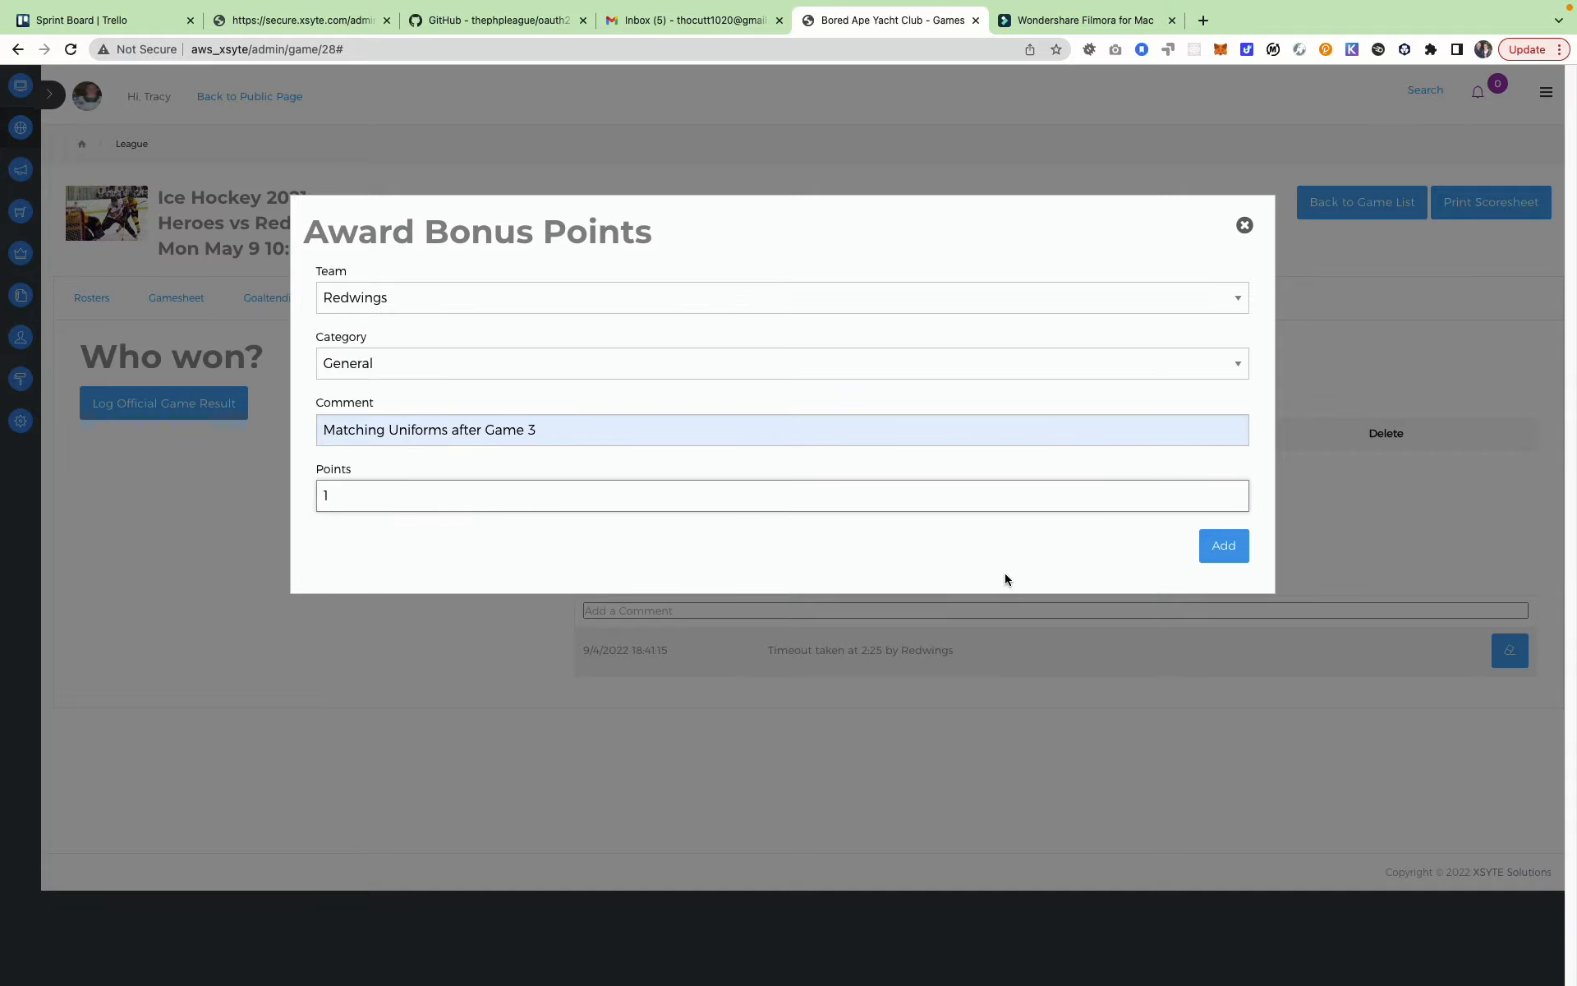
pyautogui.click(1230, 542)
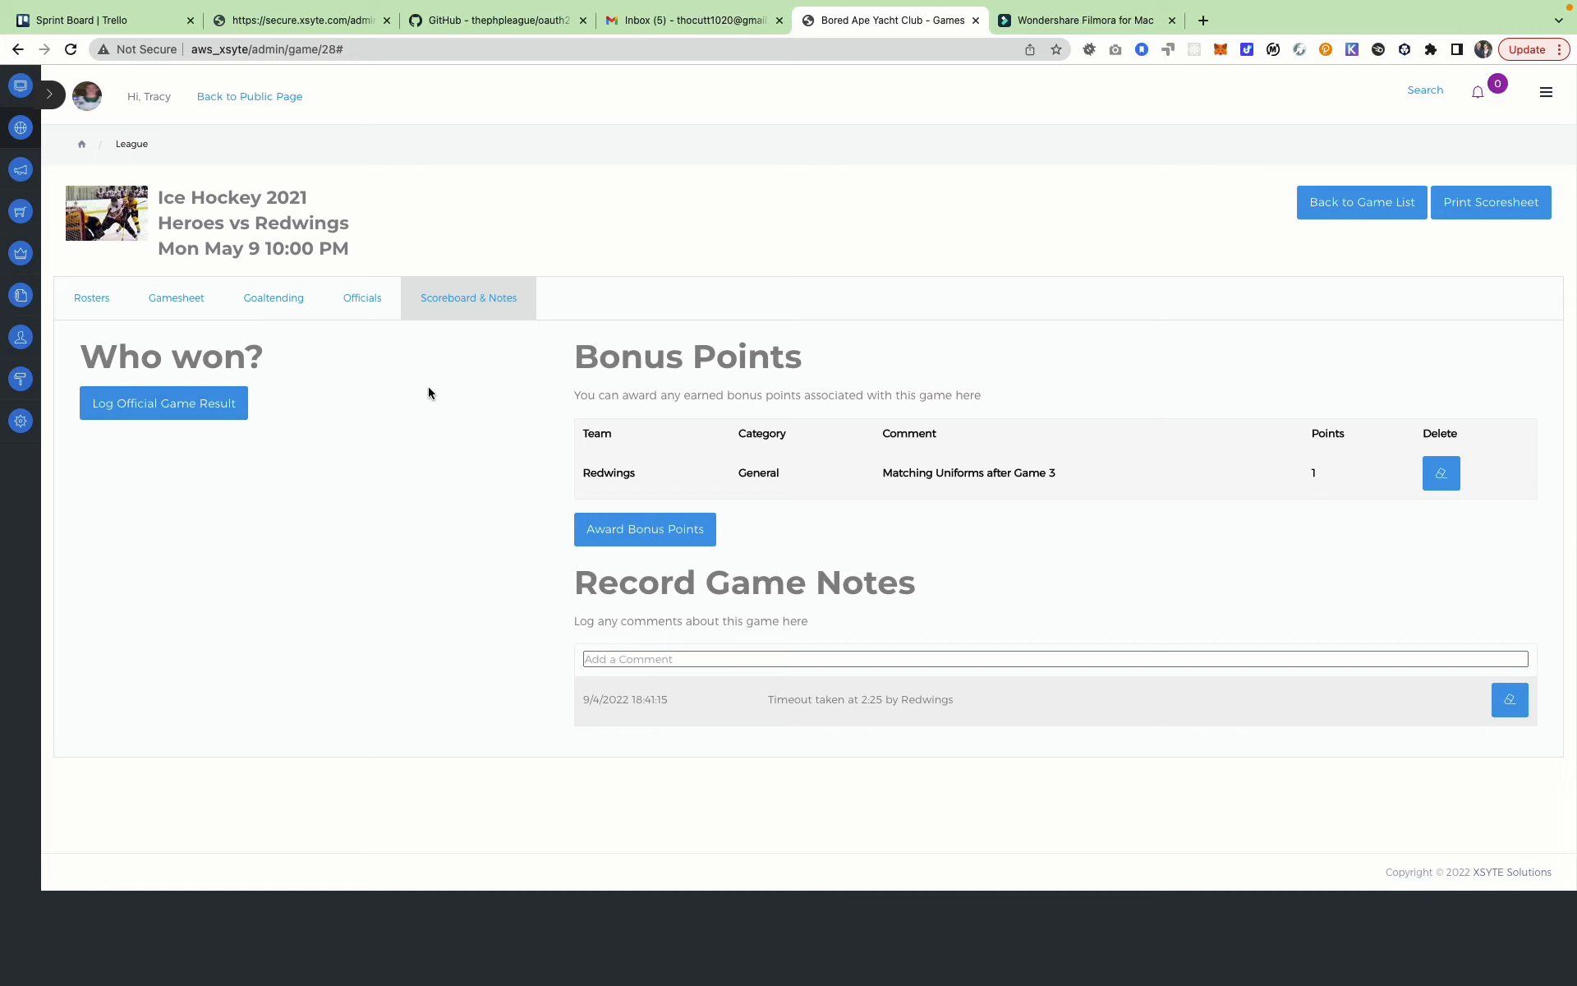
# Step: Start logging the official game result and set the home team Heroes' score to 2
pyautogui.click(135, 413)
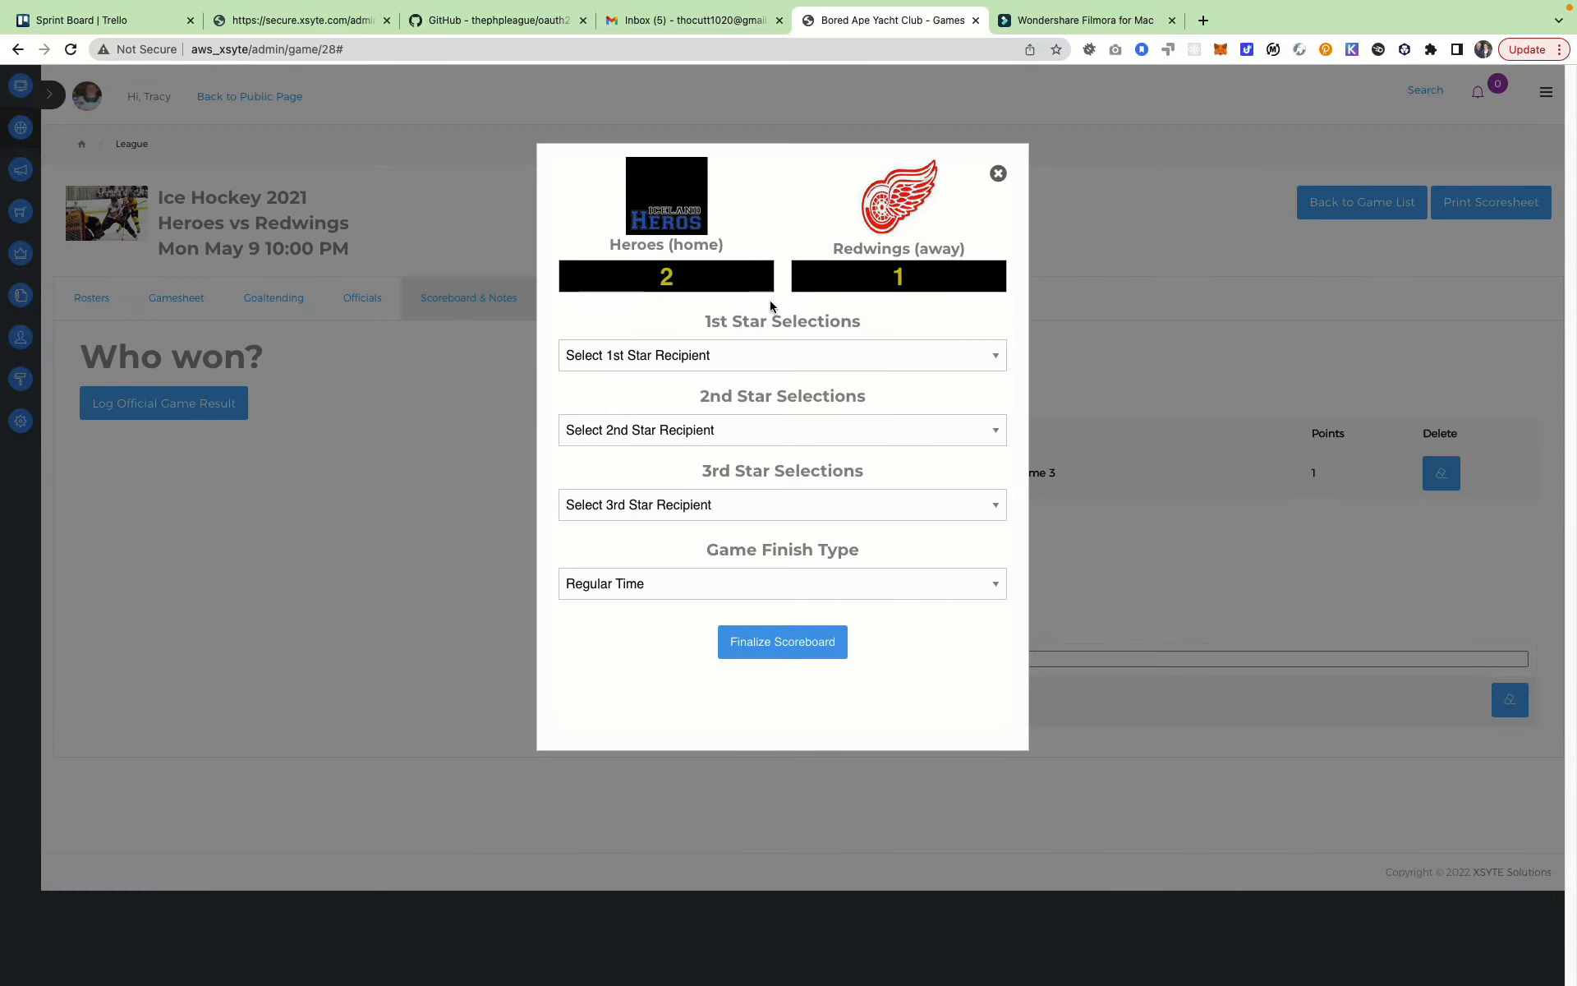
pyautogui.doubleClick(661, 276)
pyautogui.write('3')
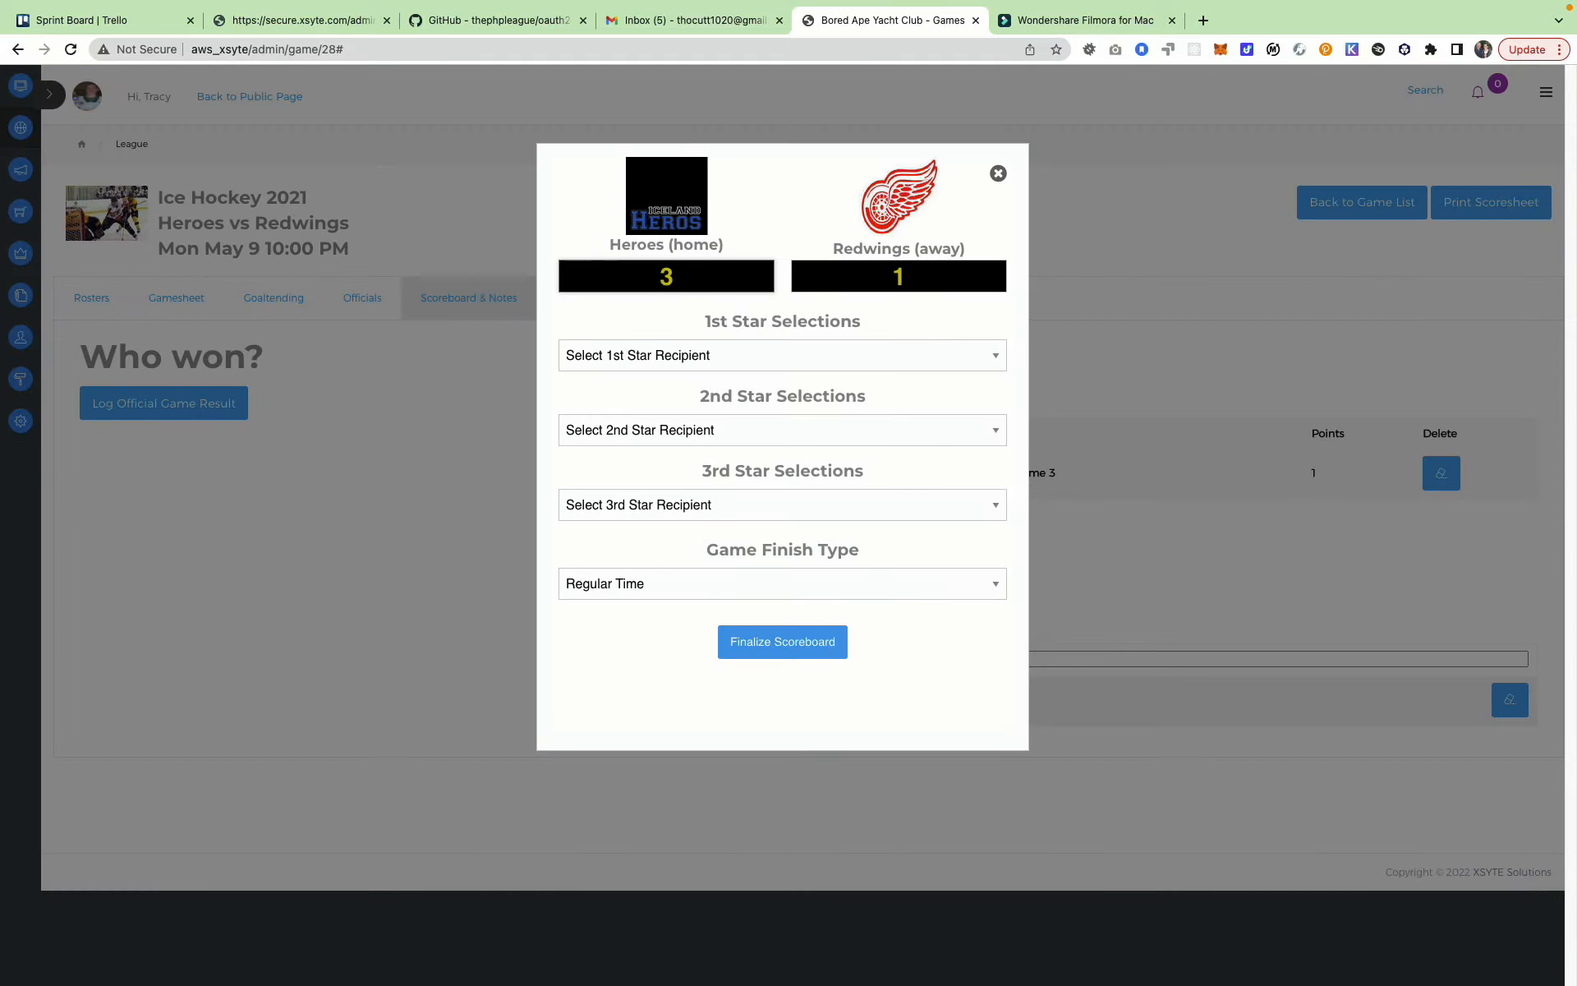
pyautogui.press('BackSpace')
pyautogui.write('2')
# Step: Choose Heroes number 12 as 1st star, the third listed Heroes player as 2nd, and the second listed Redwings player as 3rd
pyautogui.click(699, 352)
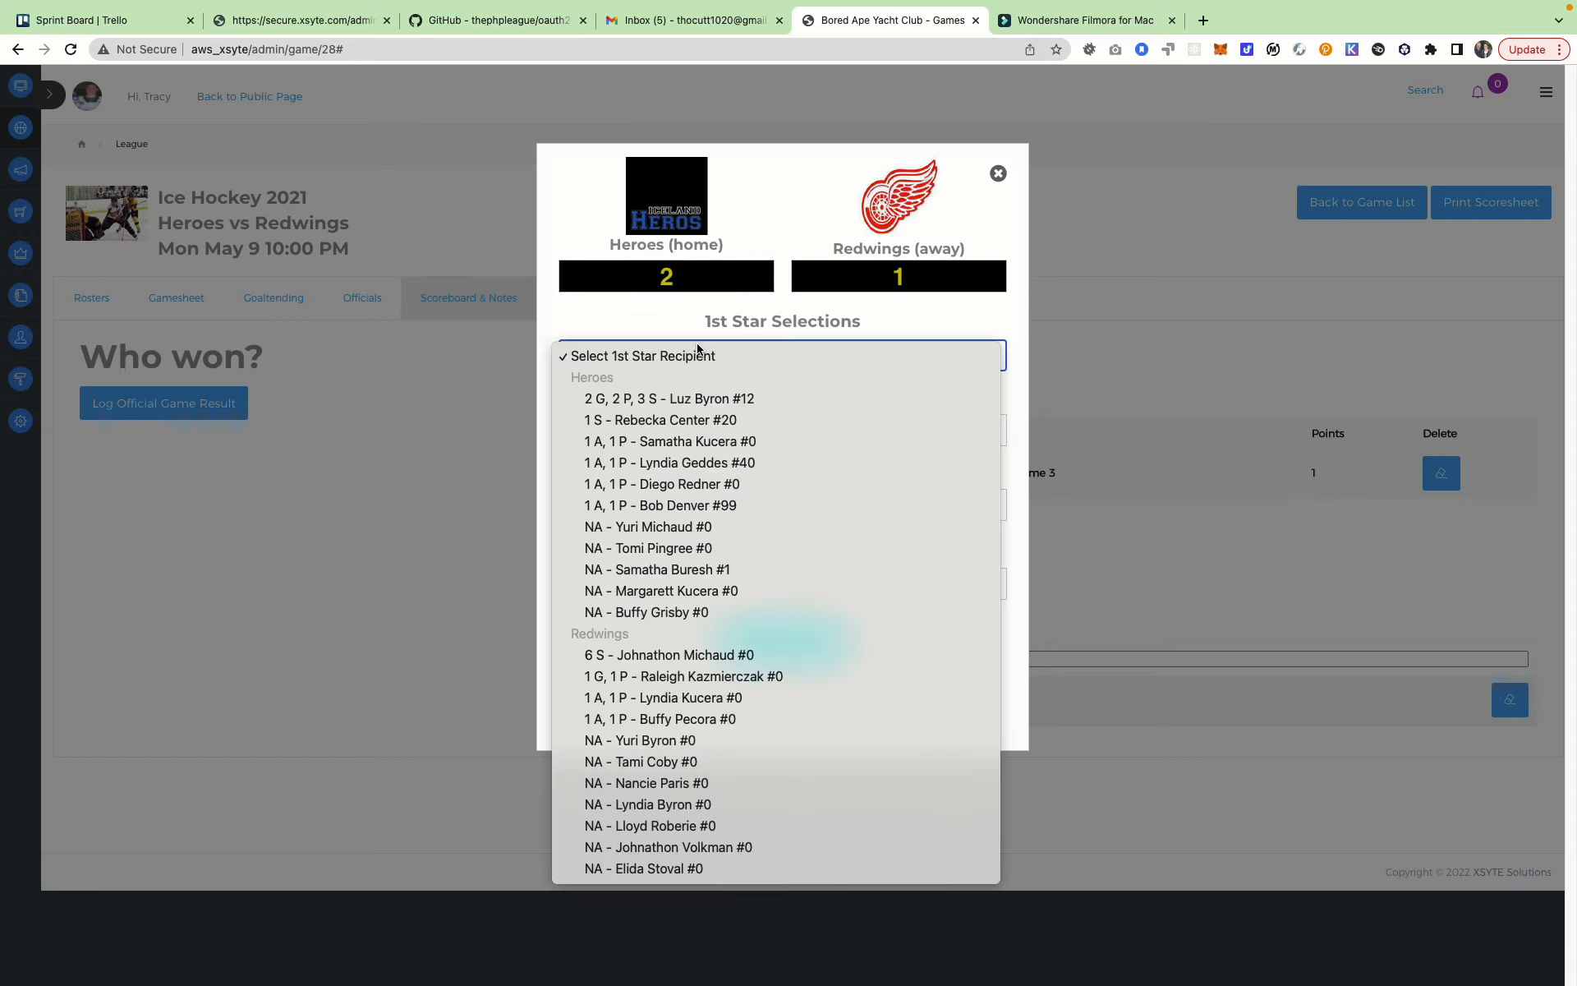
pyautogui.click(708, 401)
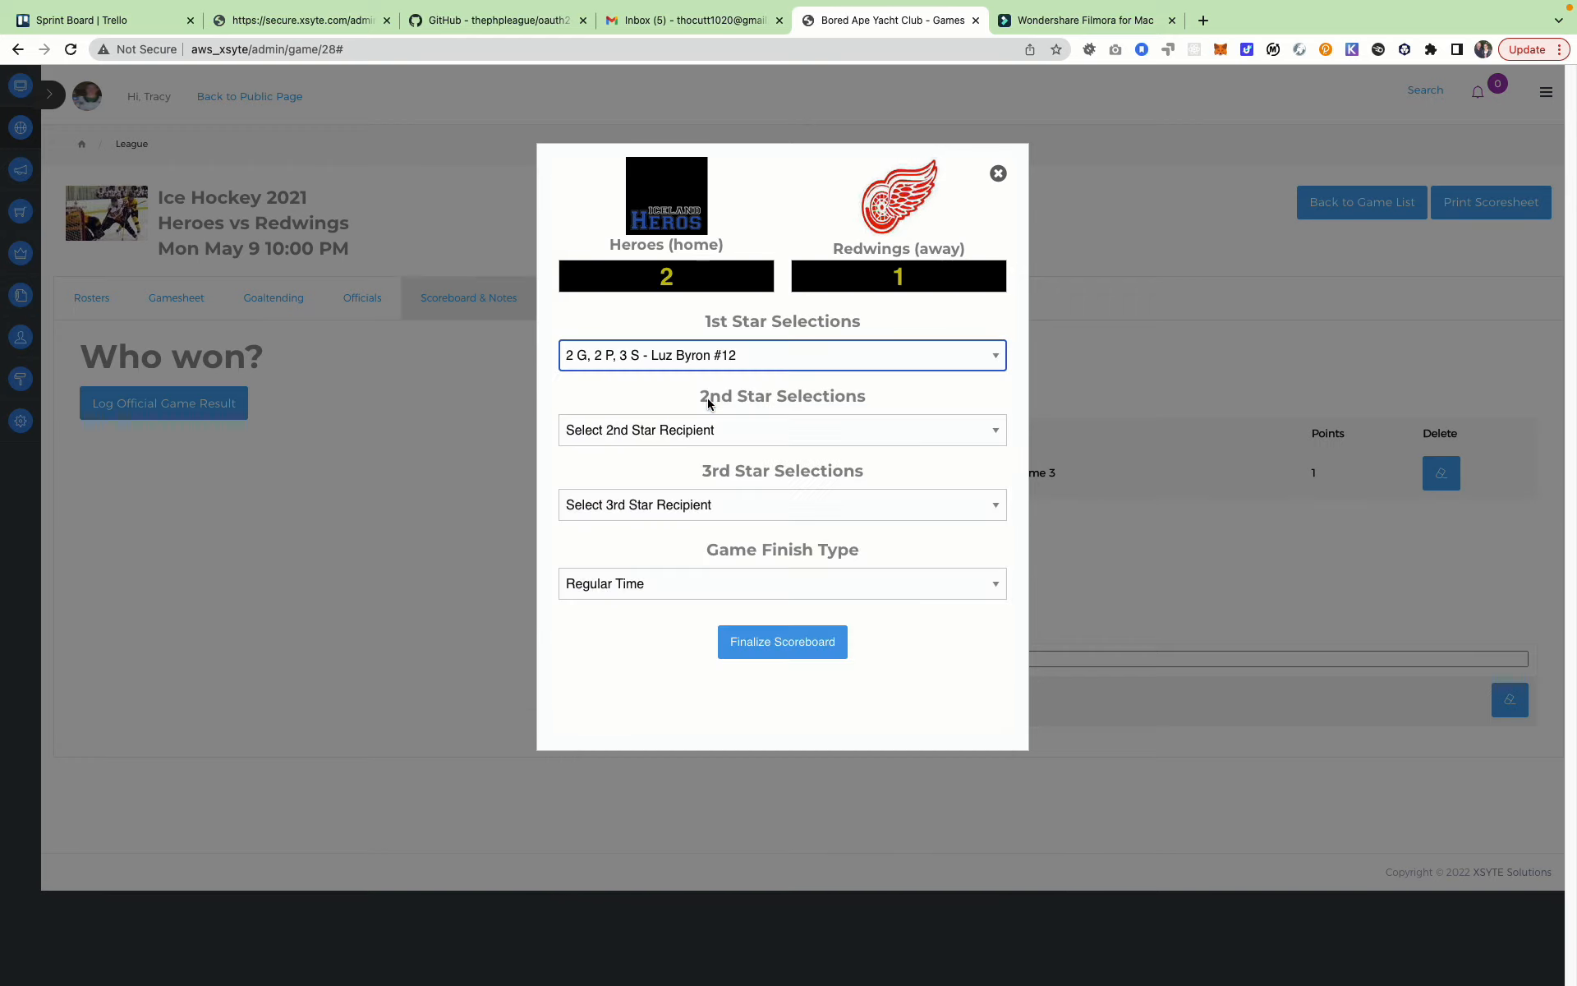
pyautogui.click(677, 437)
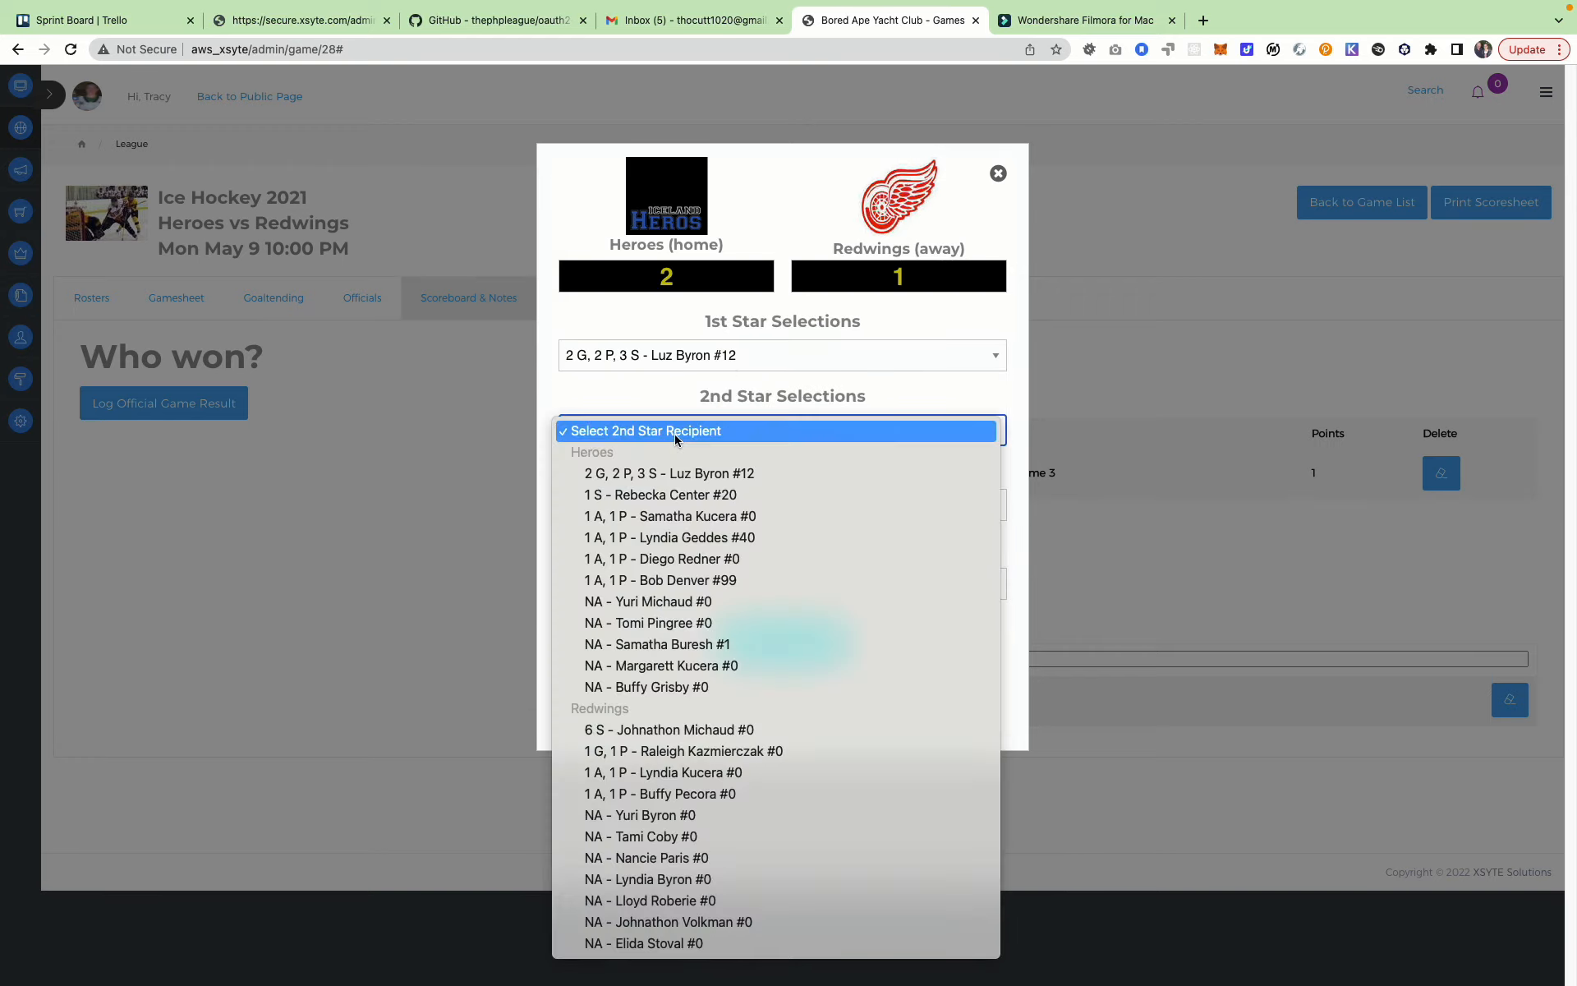
pyautogui.click(667, 517)
pyautogui.click(669, 507)
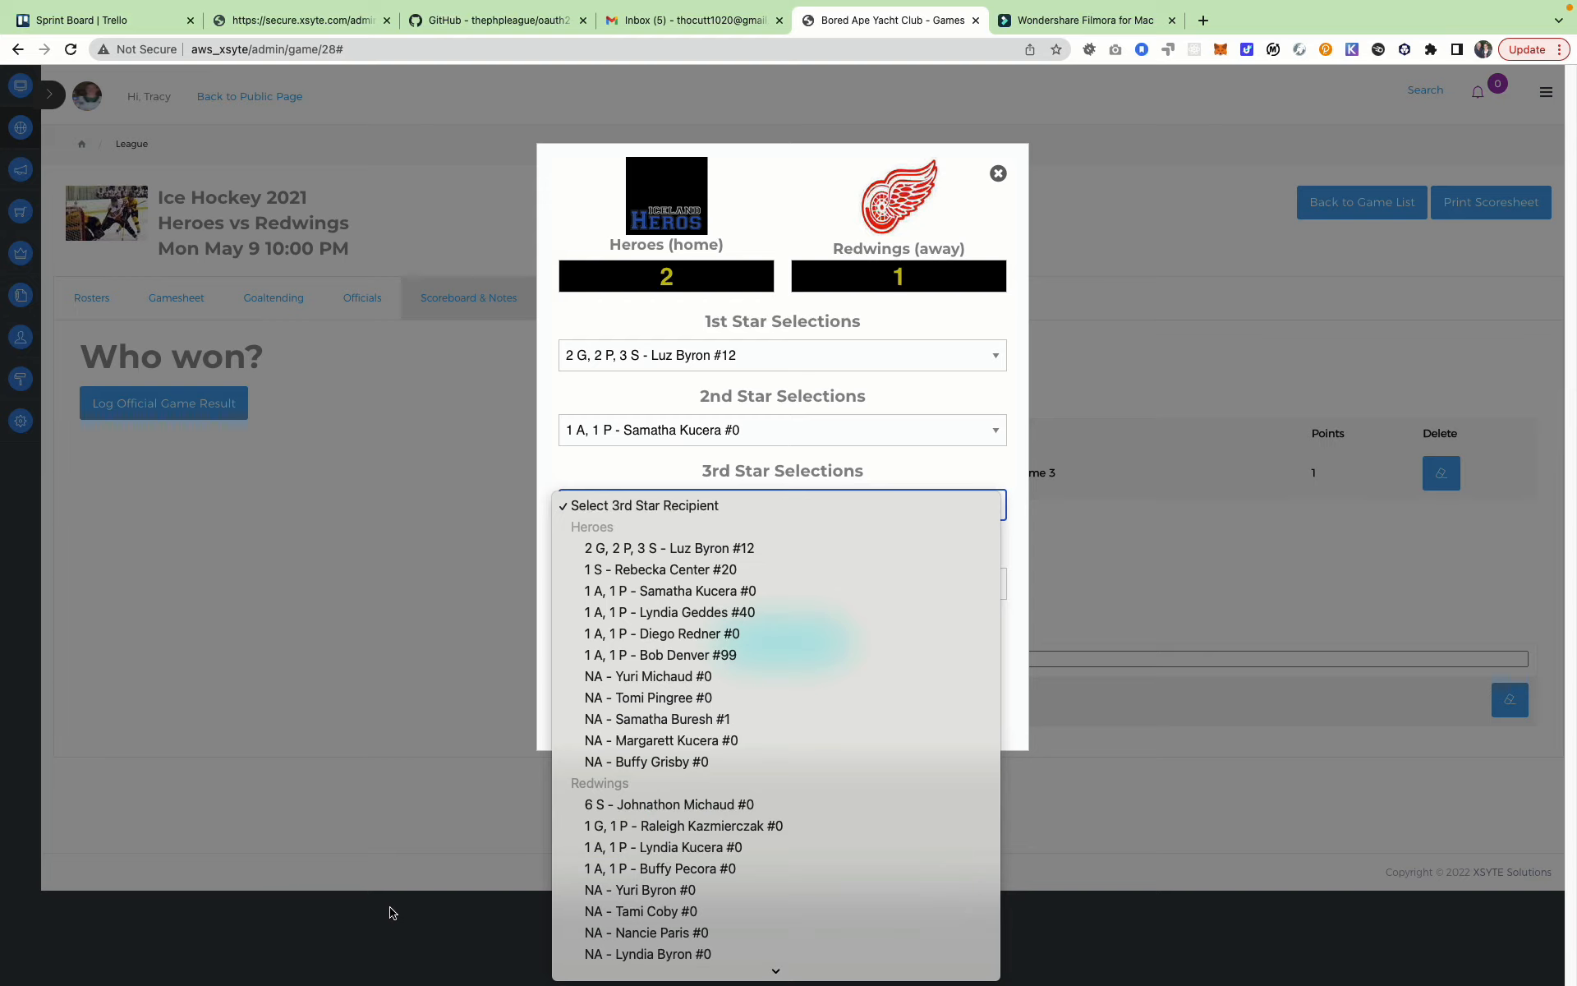
pyautogui.click(628, 827)
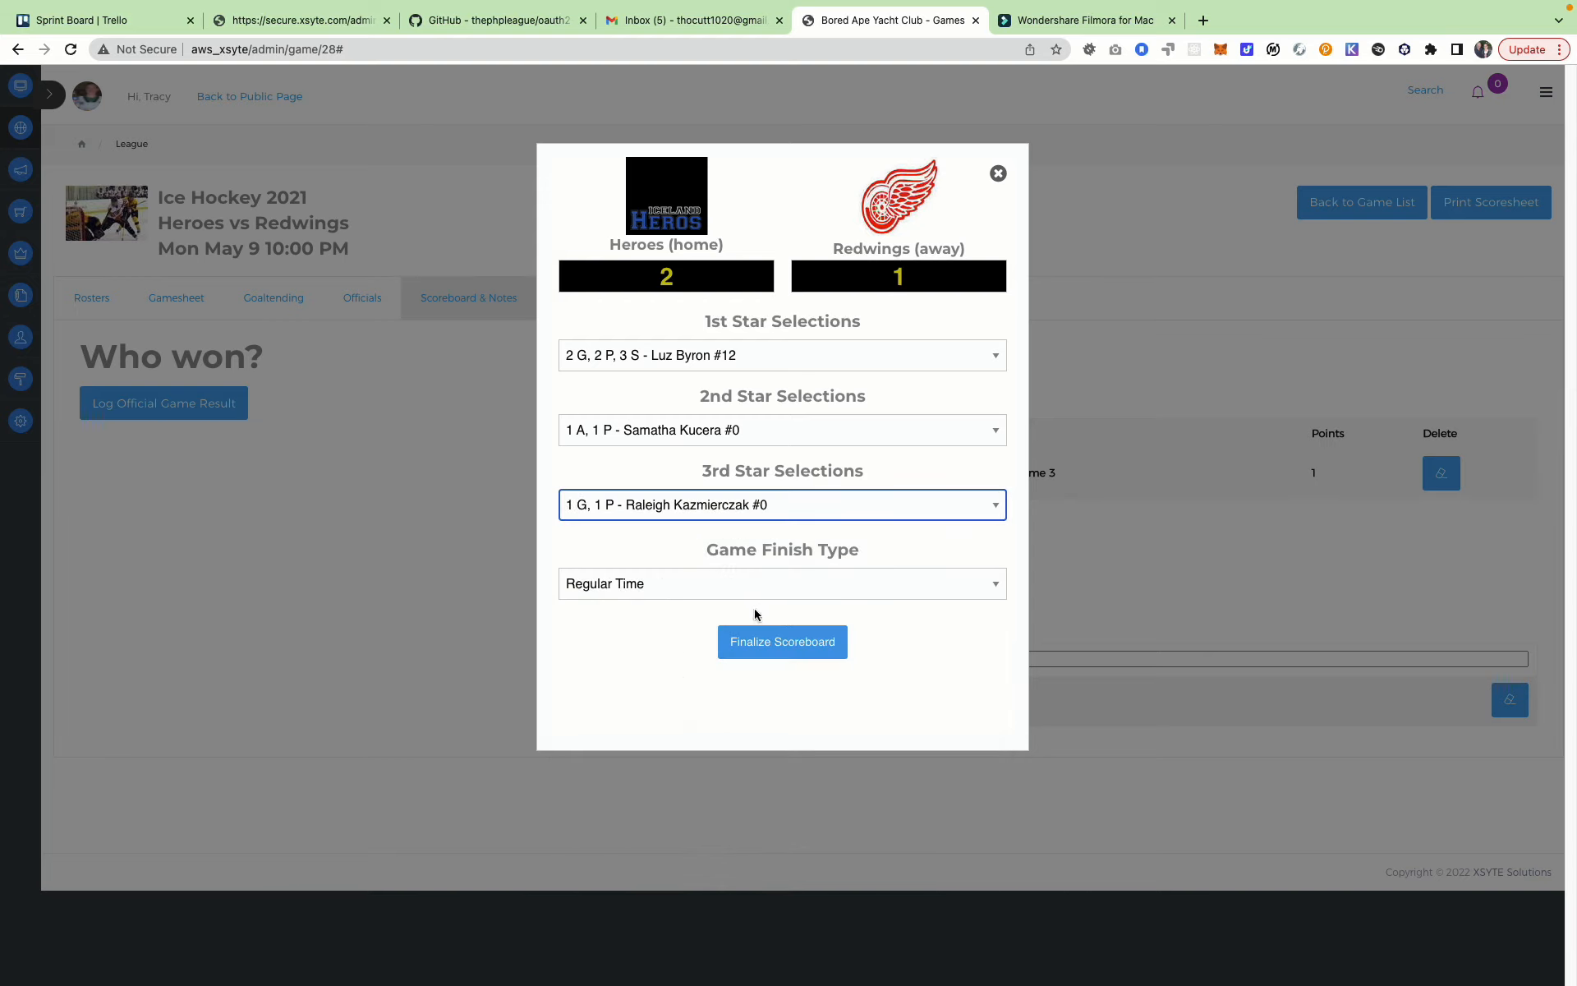
# Step: Keep Regular Time as the game finish type, finalize the scoreboard and close the result dialog
pyautogui.click(713, 592)
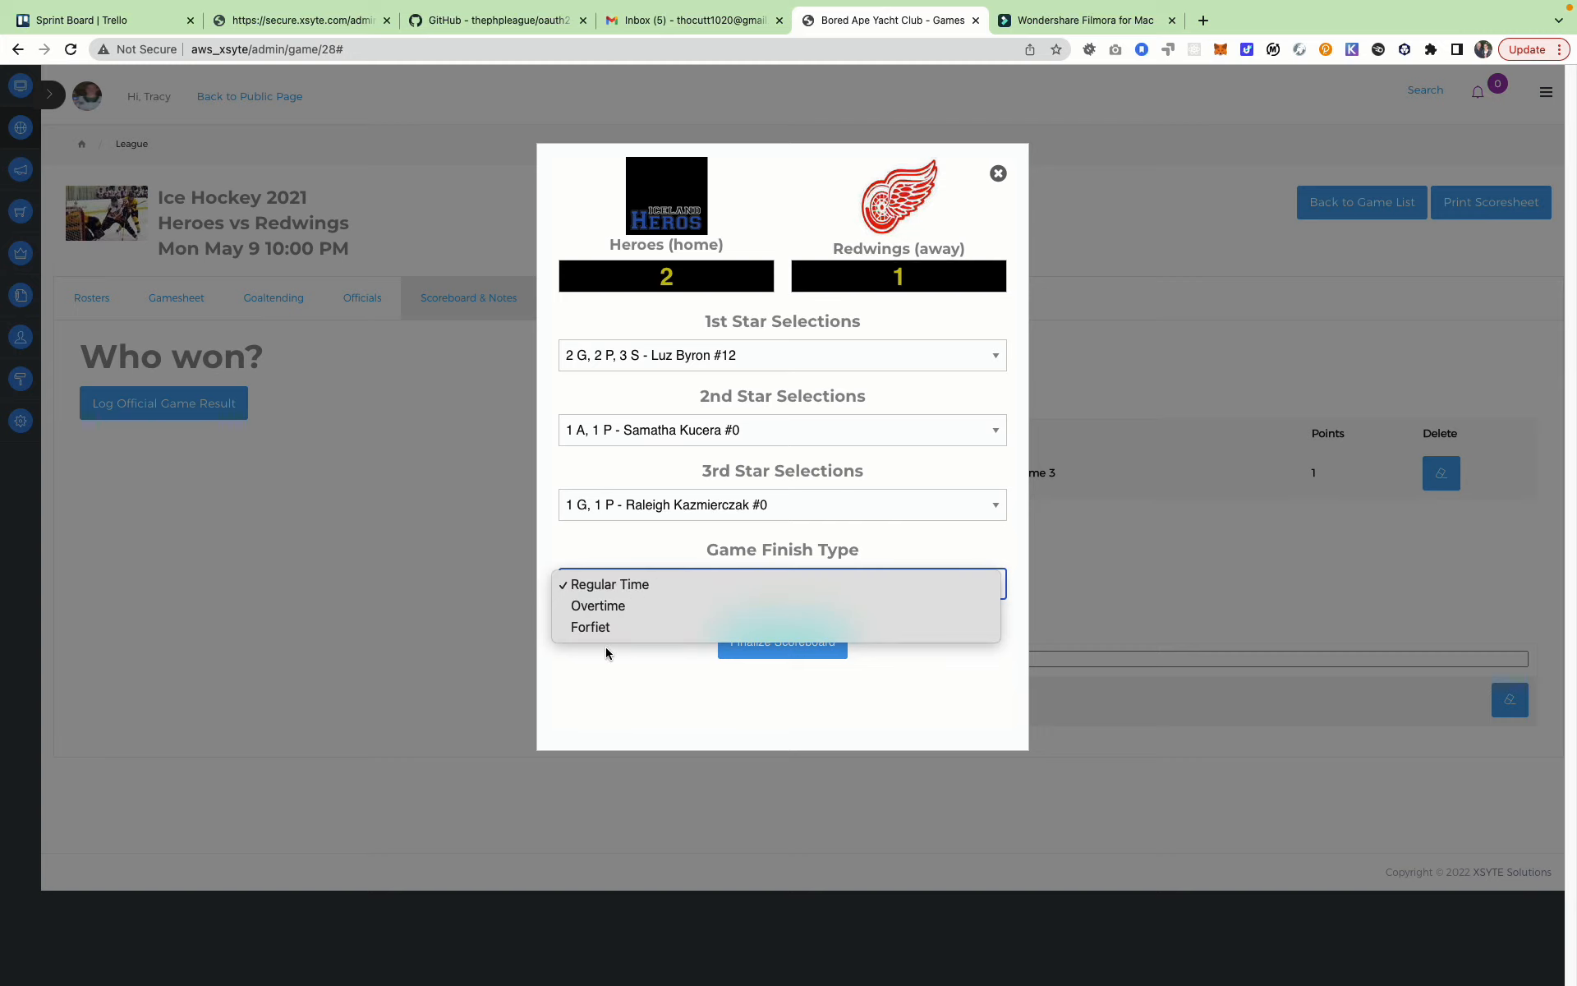
pyautogui.click(622, 591)
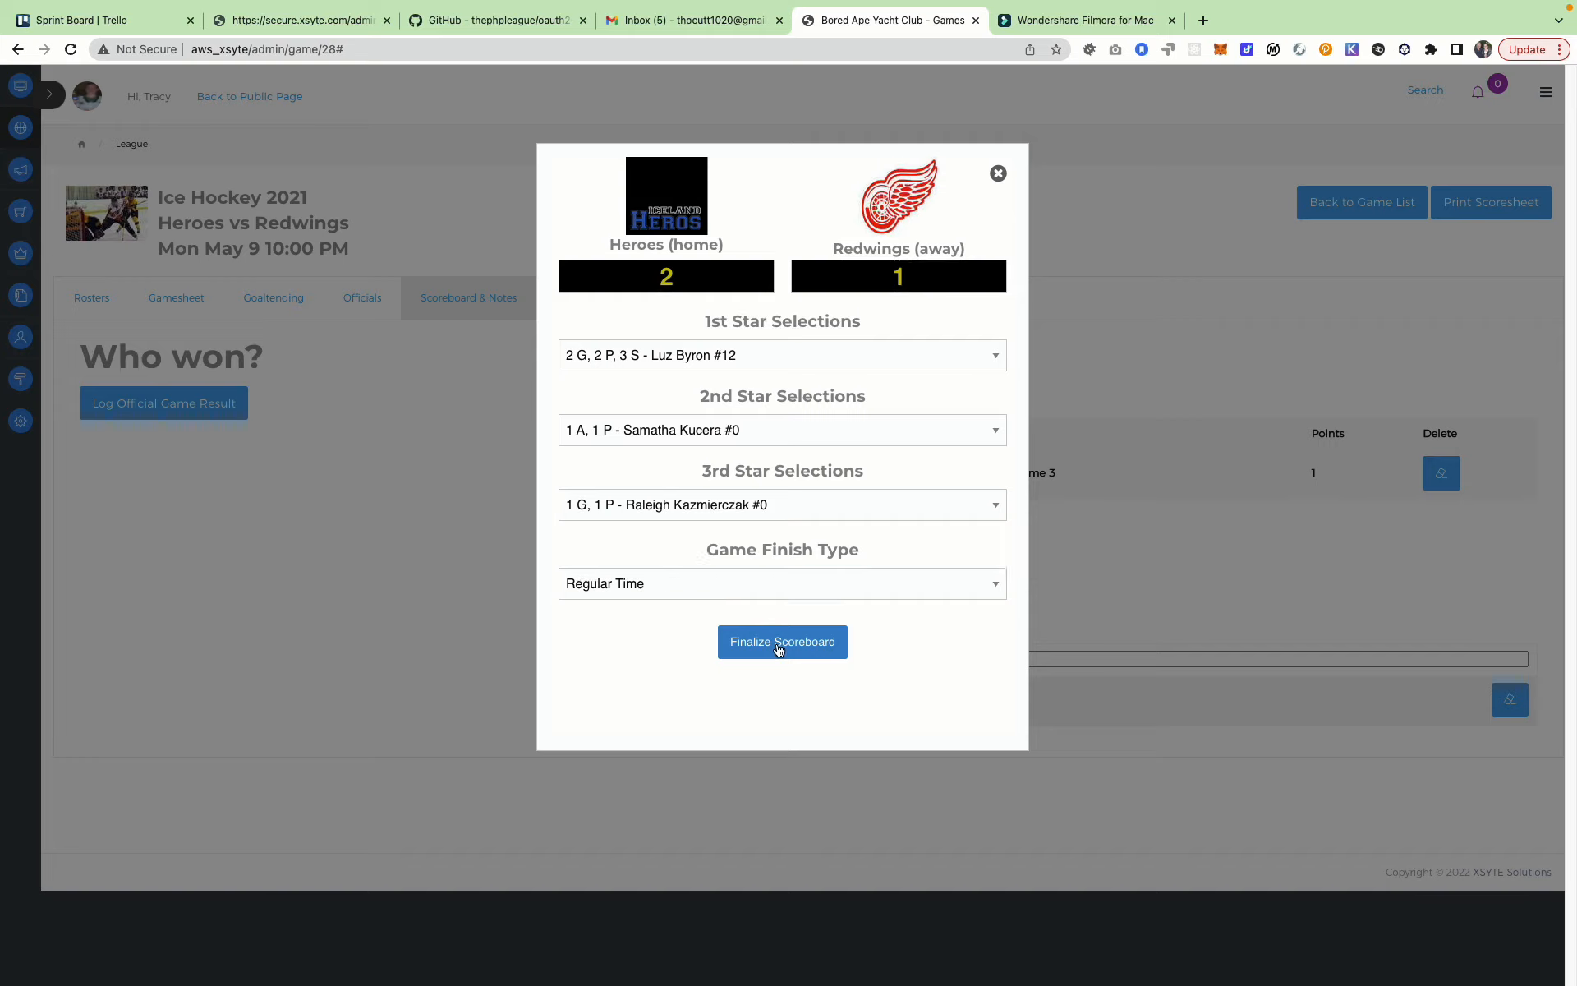
pyautogui.click(779, 648)
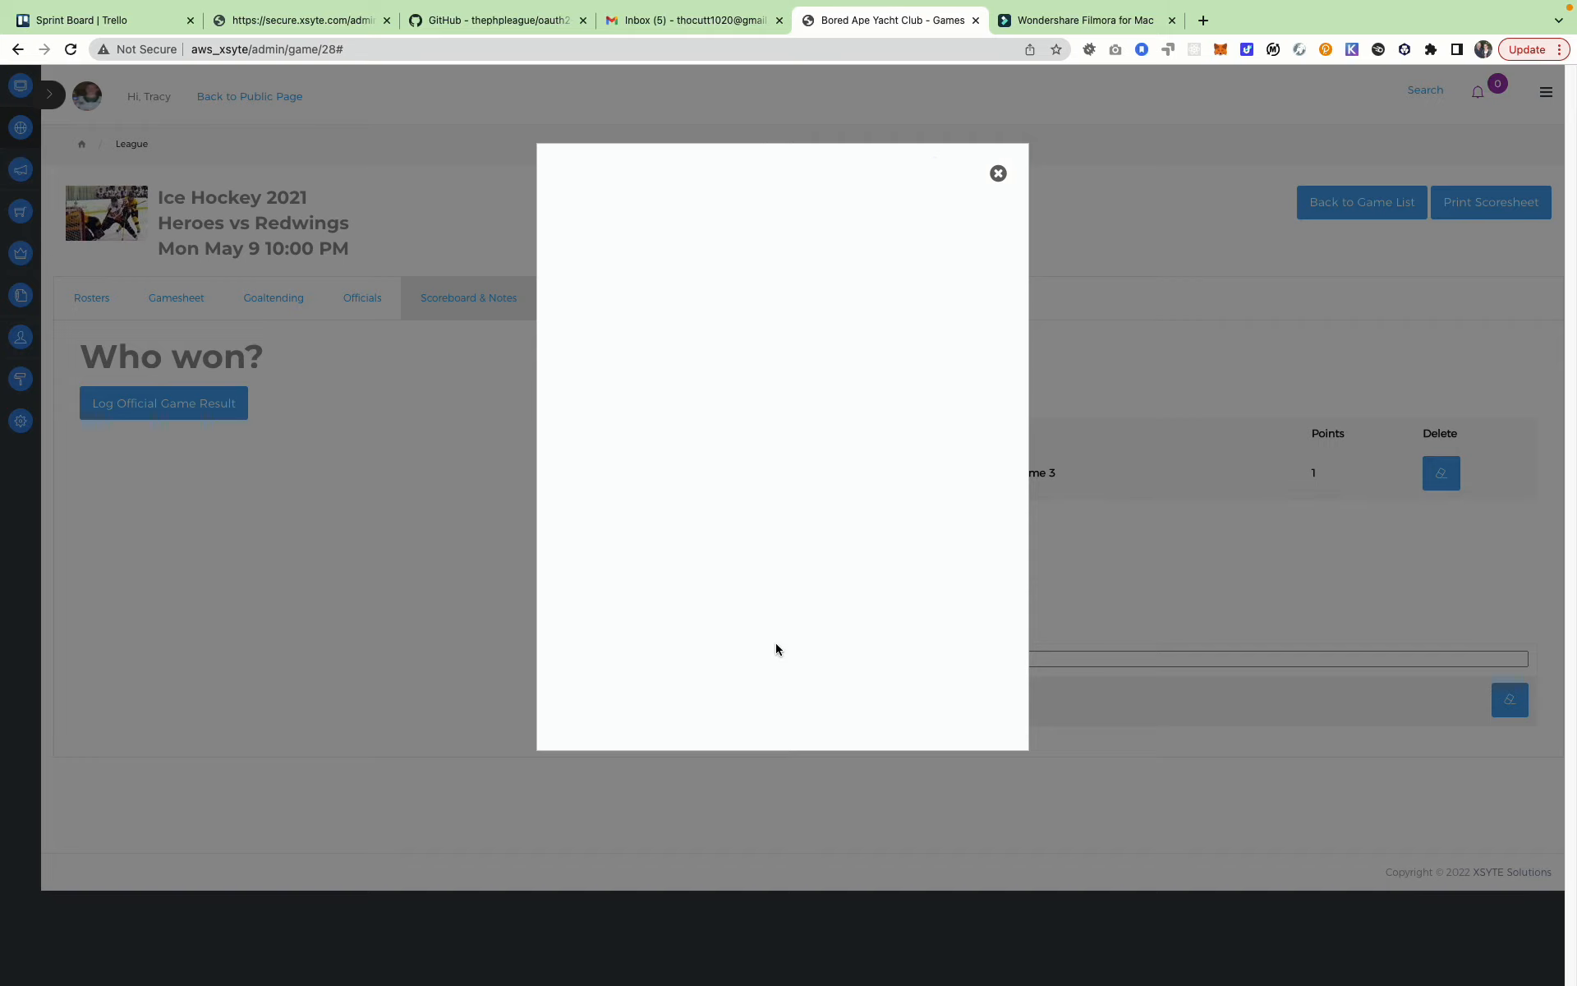
pyautogui.click(998, 176)
# Step: Check the gamesheet's shots, goals and penalties for both teams, reloading the game page to view it again
pyautogui.click(192, 304)
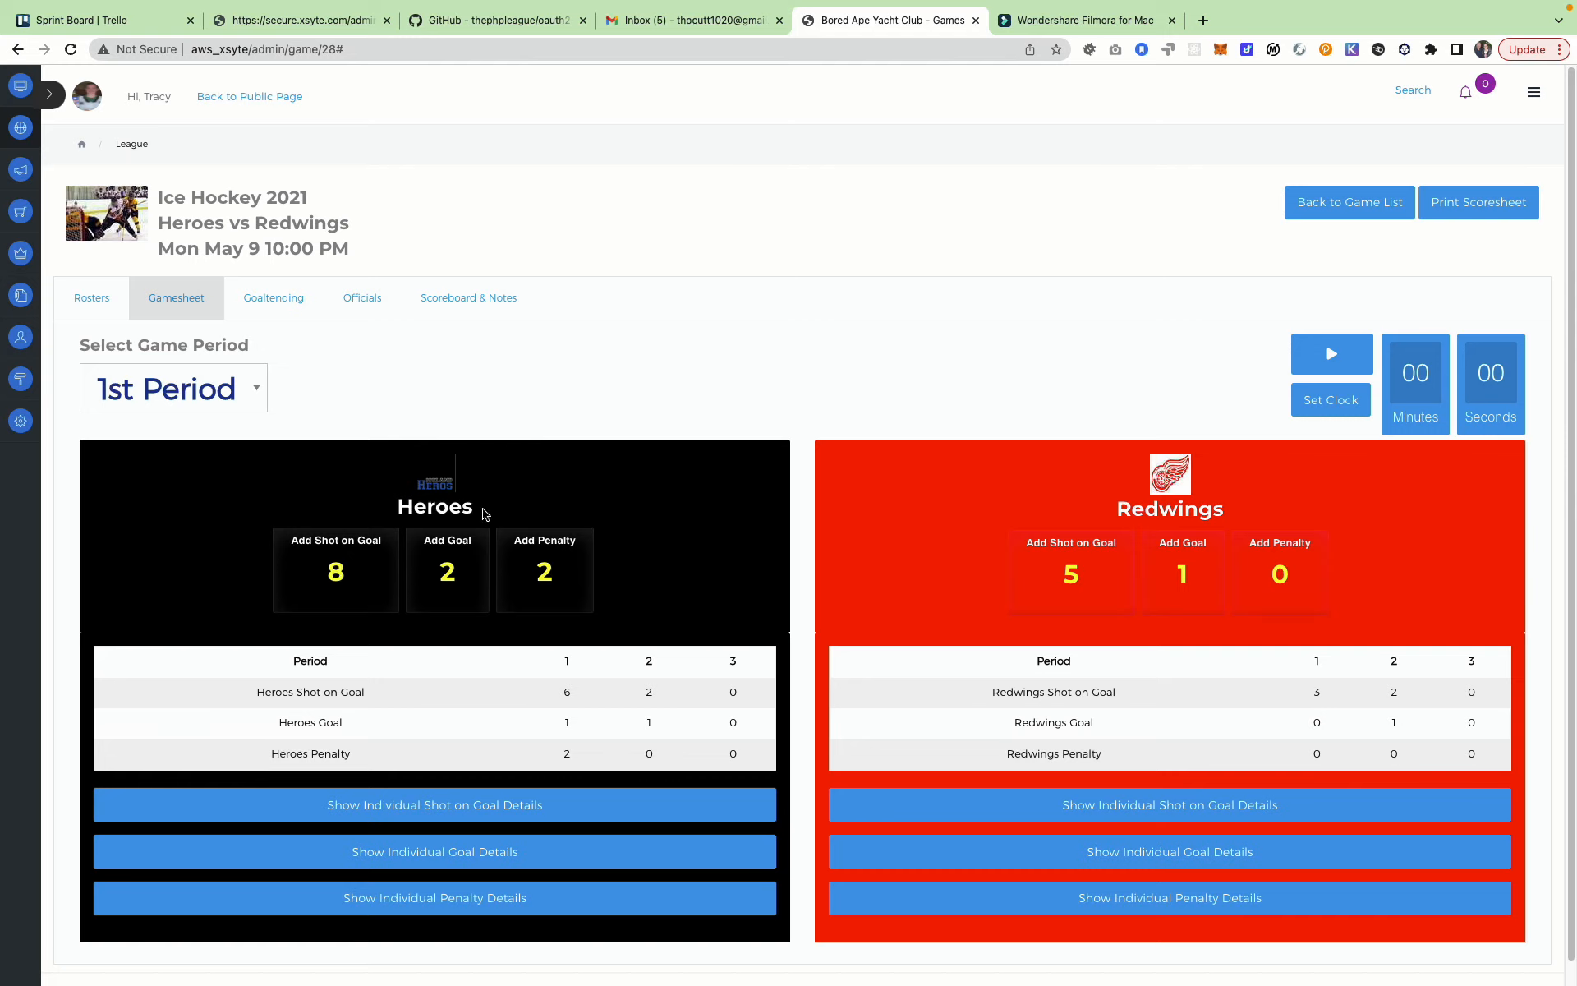
pyautogui.click(70, 50)
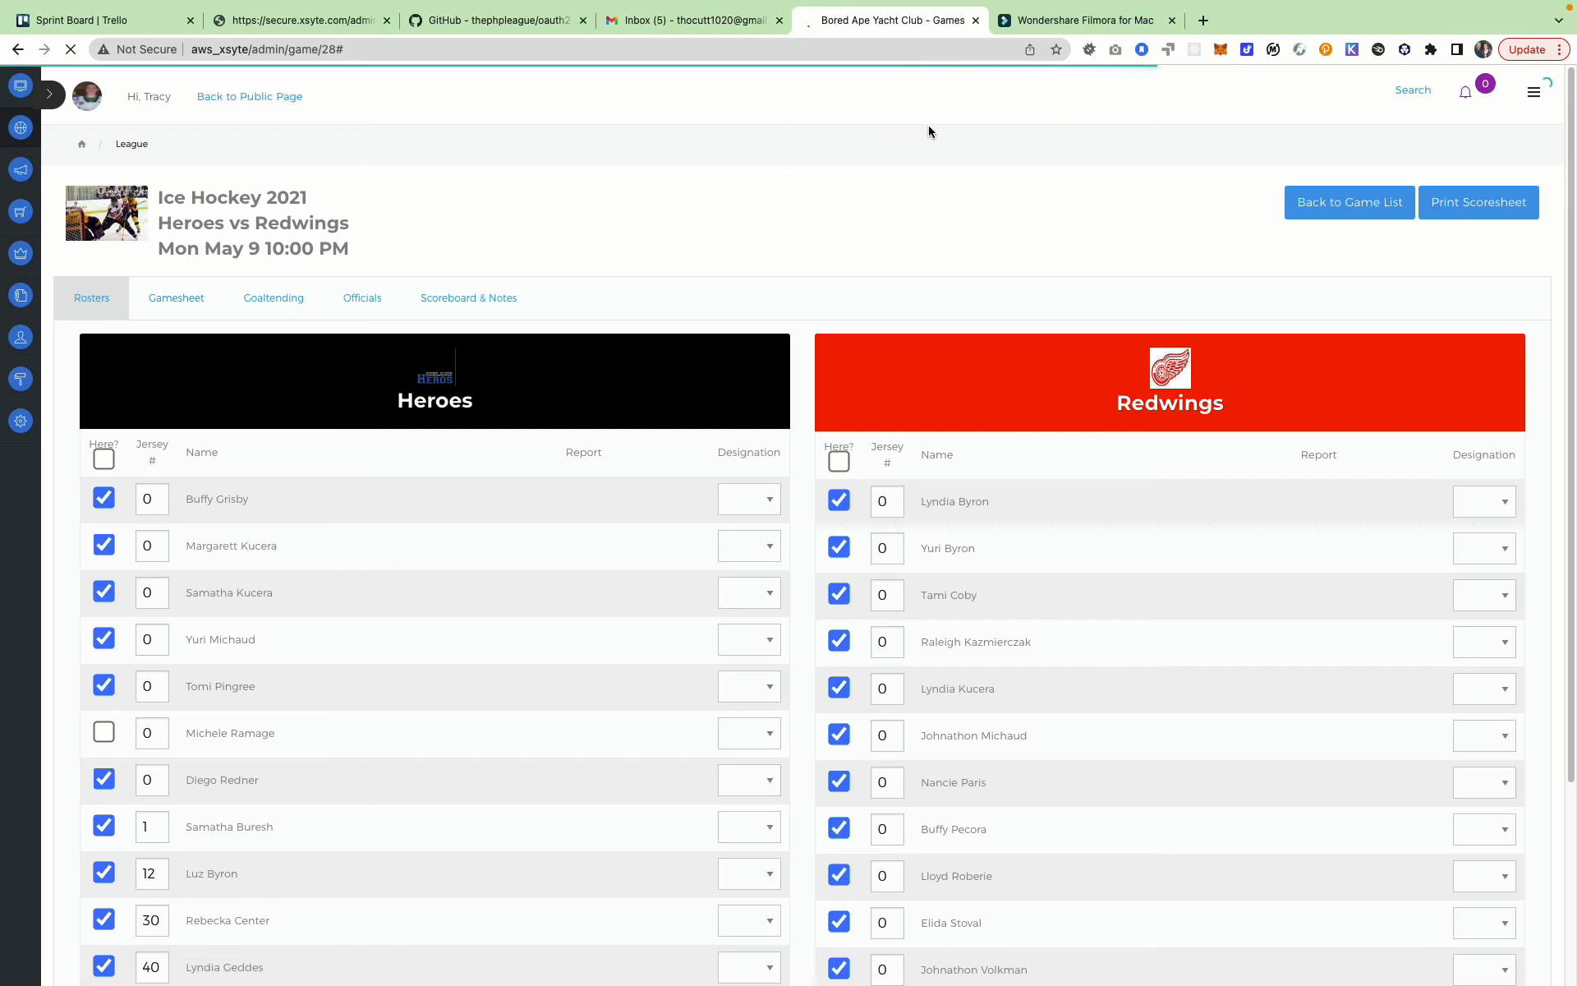
pyautogui.click(187, 305)
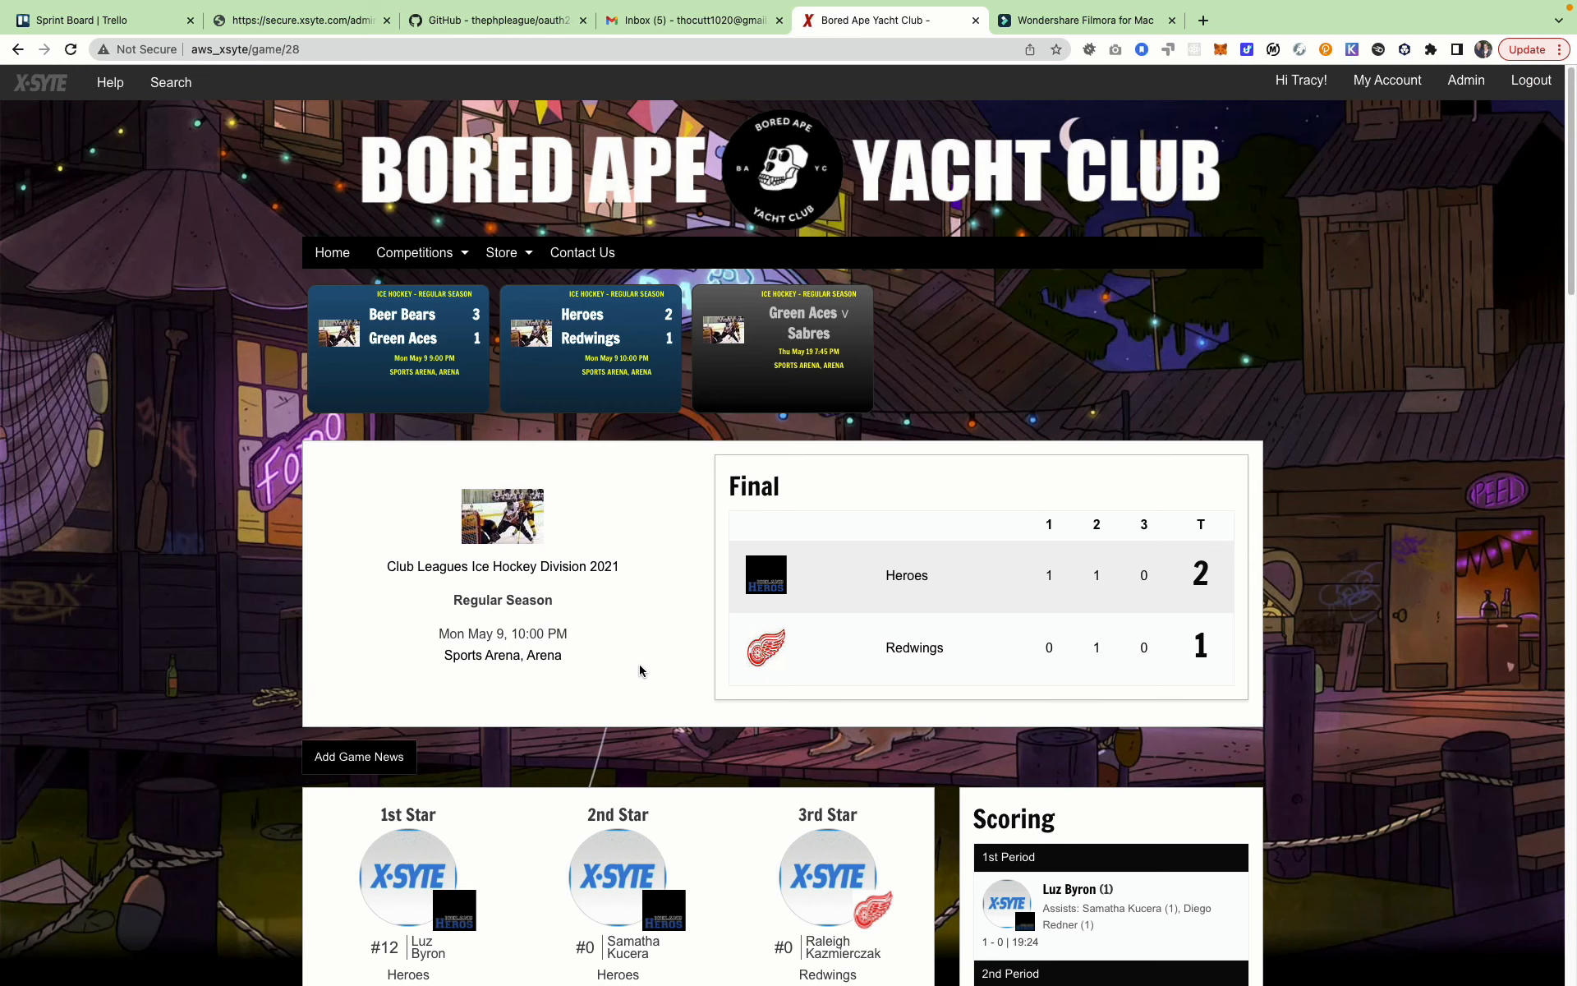
# Step: Review the public Heroes vs Redwings page's stars, scoring, penalties and notes, and the Ice Hockey Division 2021 season standings
pyautogui.scroll(-3, 665, 669)
pyautogui.scroll(-4, 768, 754)
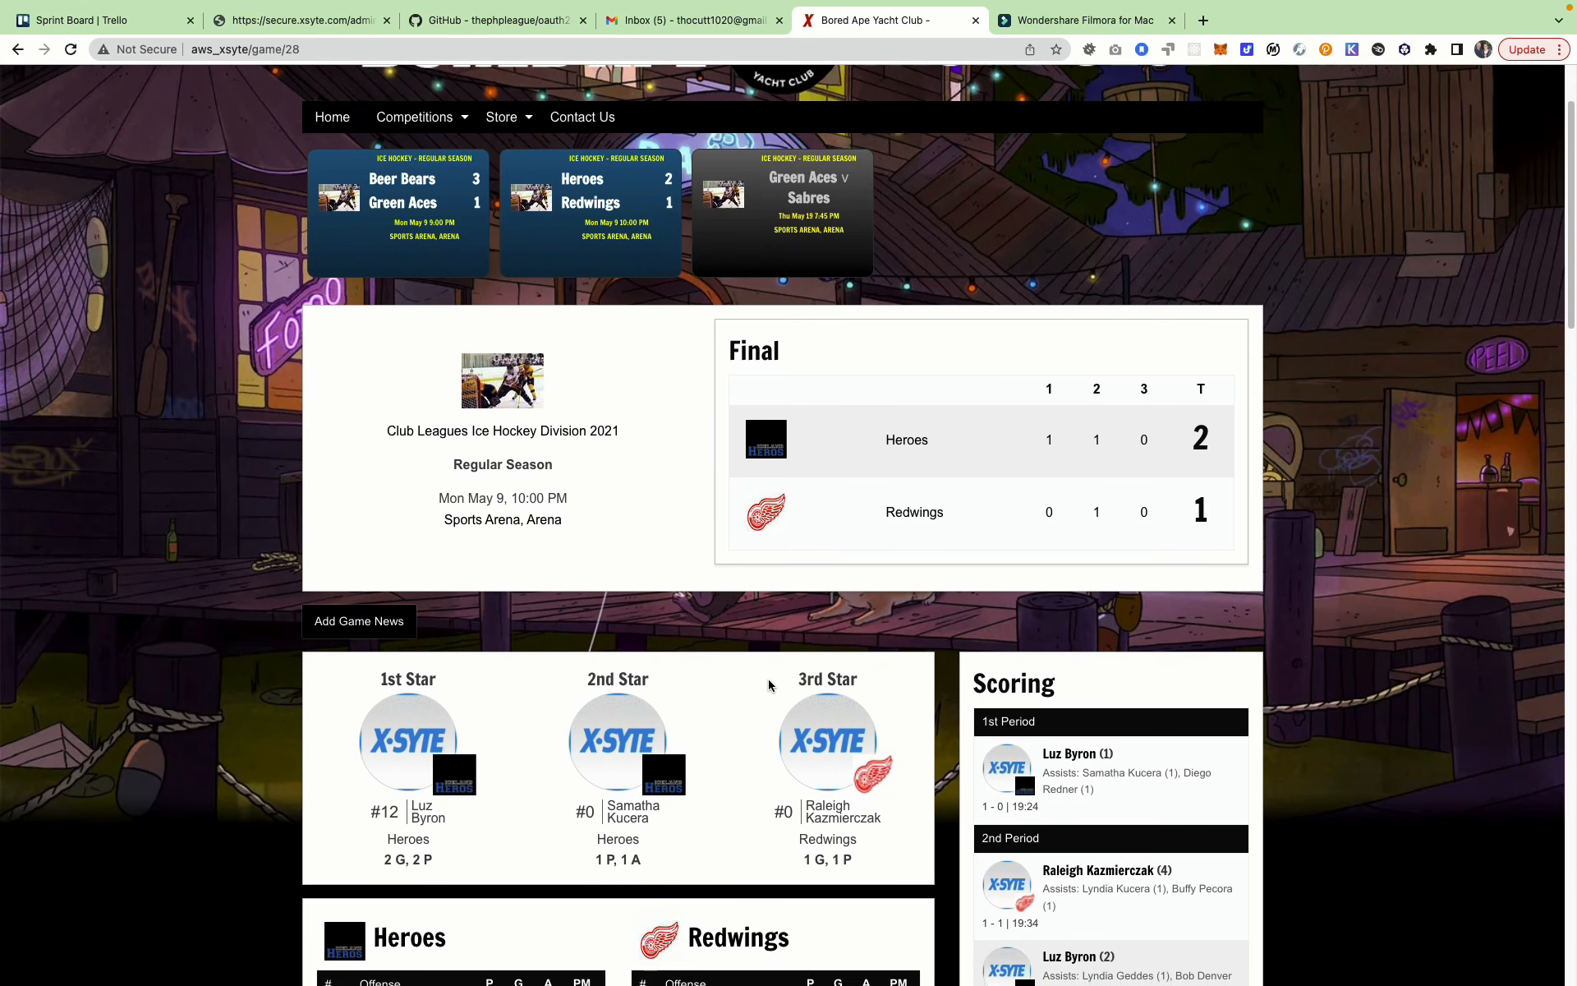
pyautogui.scroll(-7, 1068, 801)
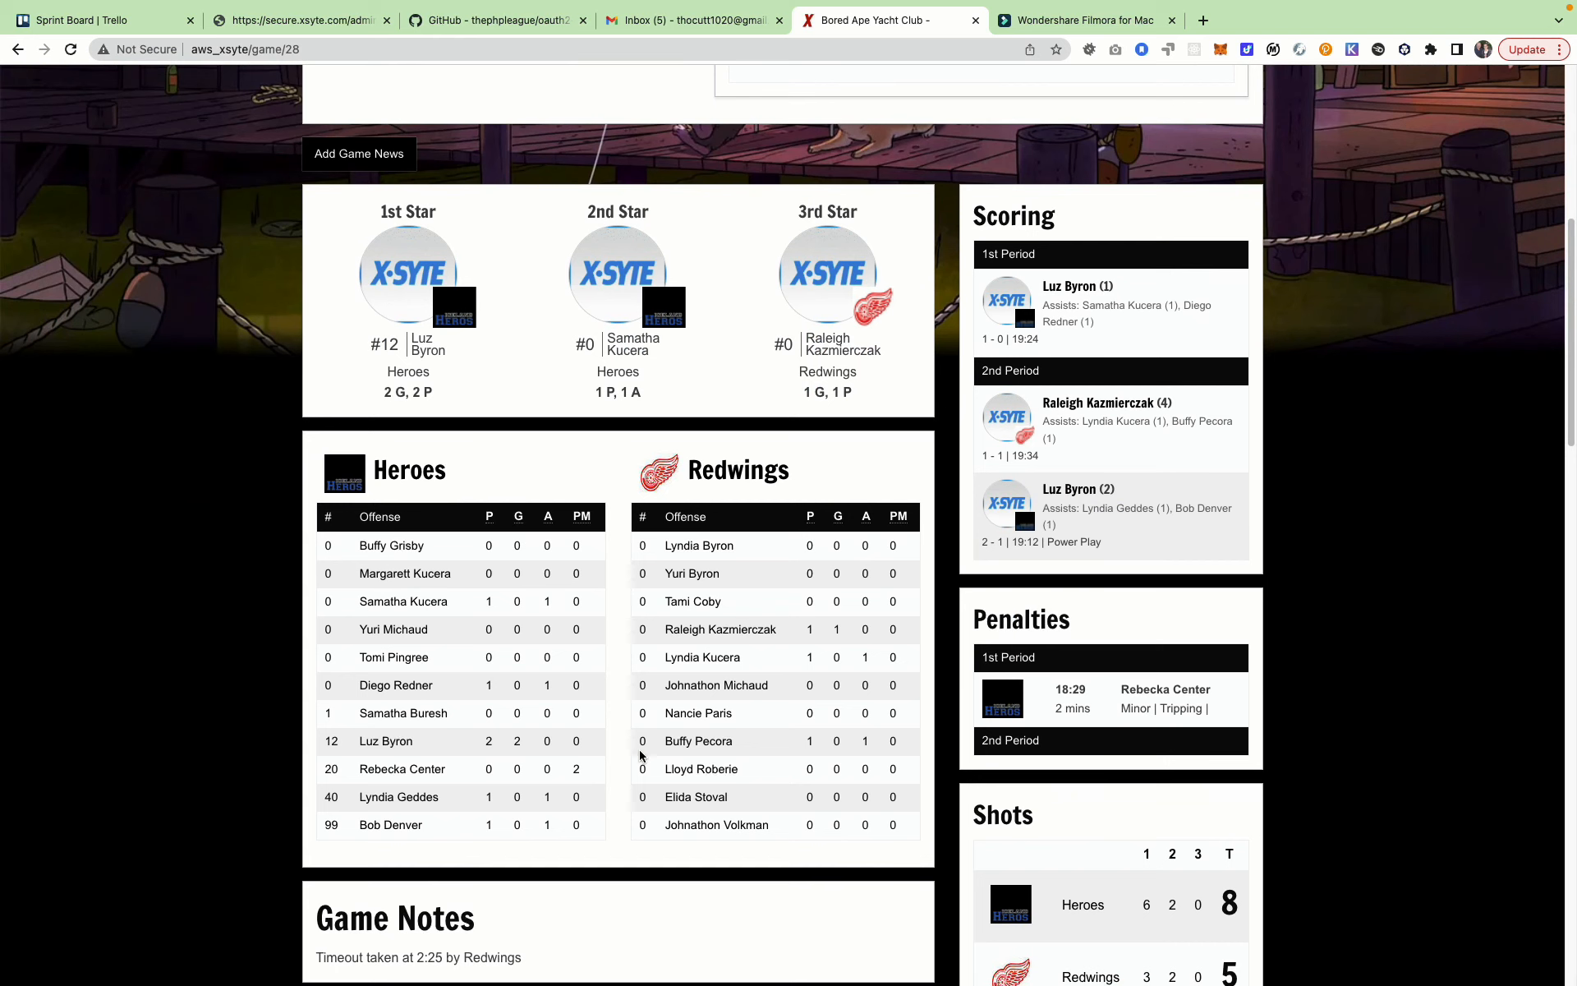
pyautogui.scroll(14, 616, 706)
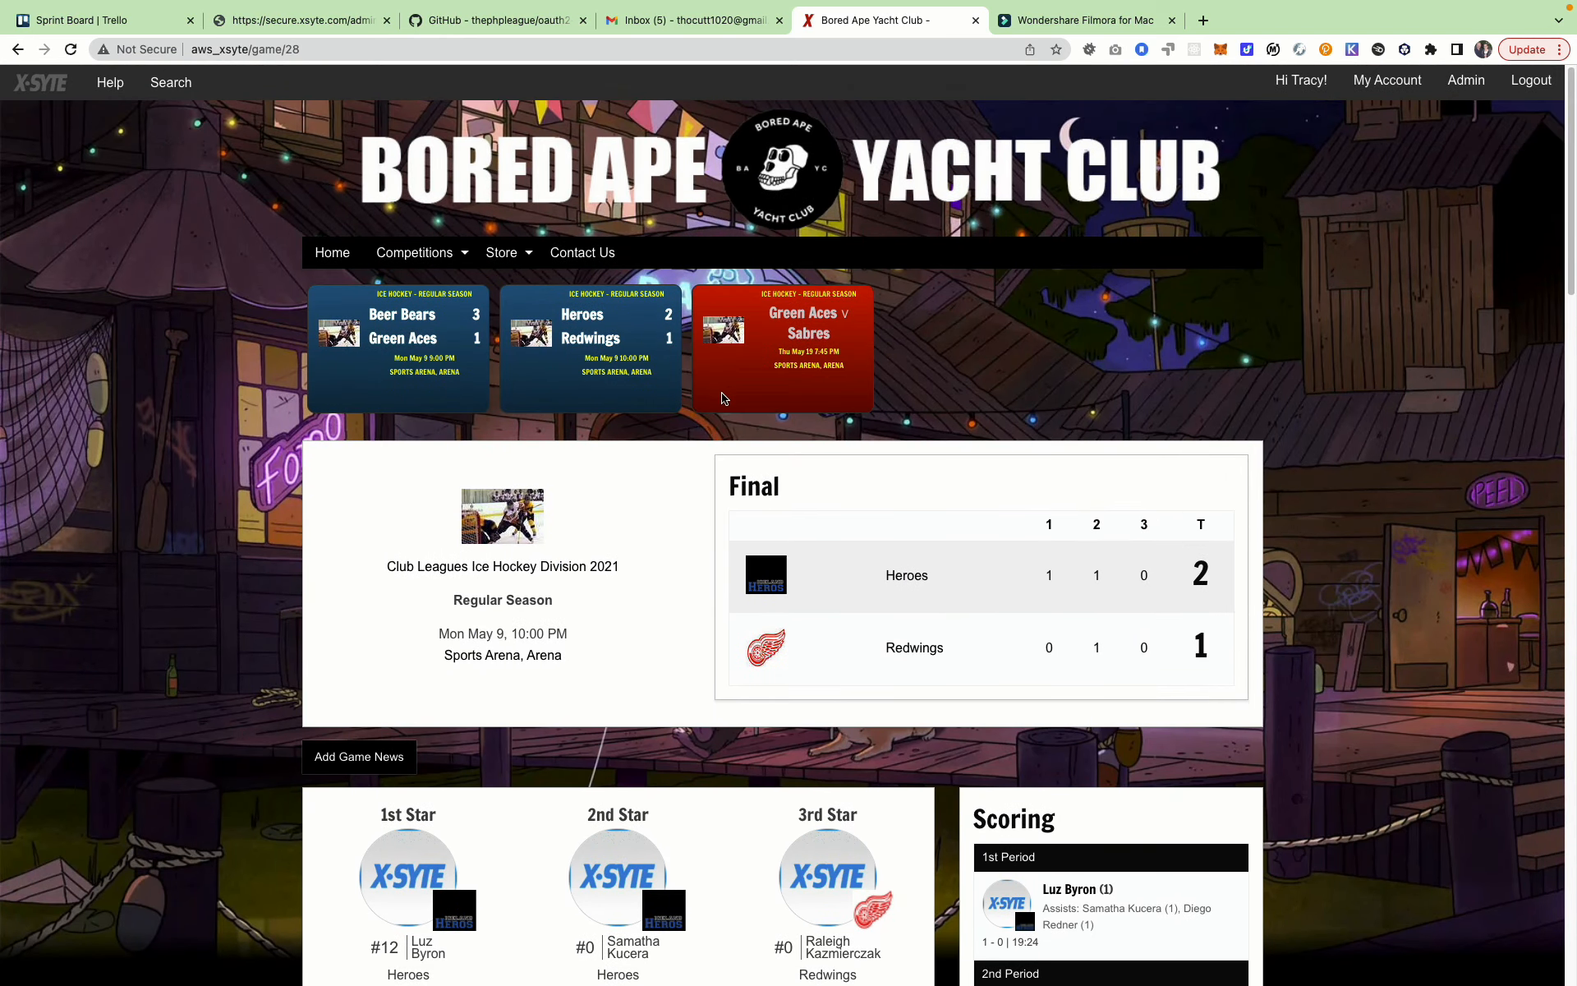
pyautogui.click(723, 398)
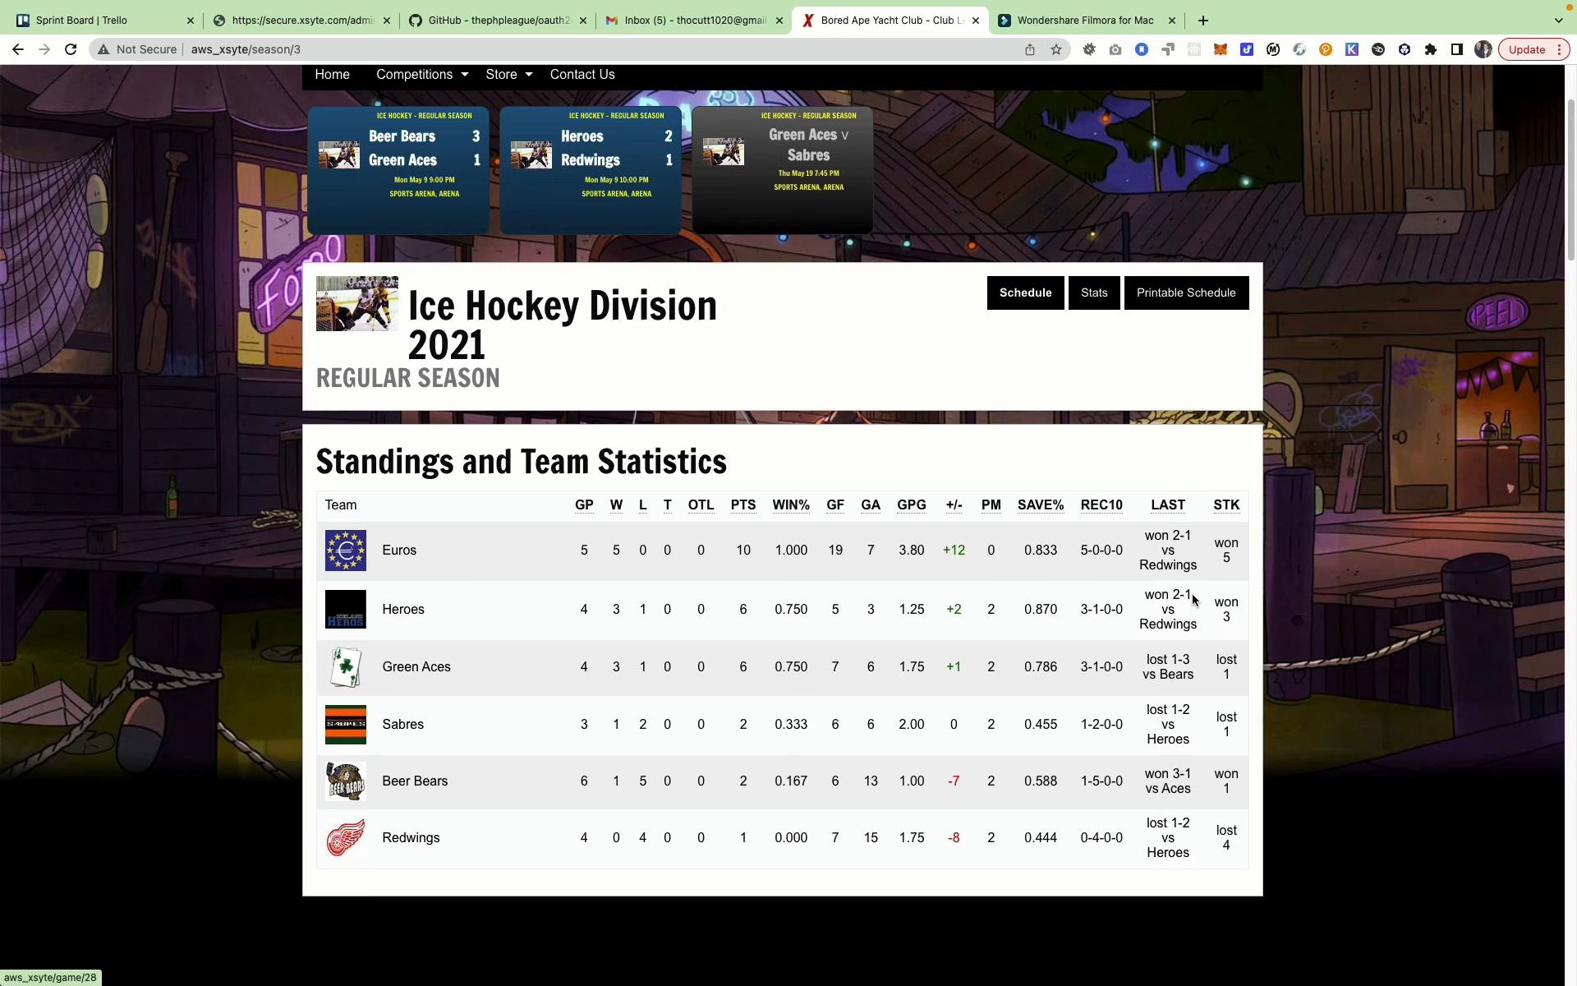
pyautogui.scroll(3, 796, 508)
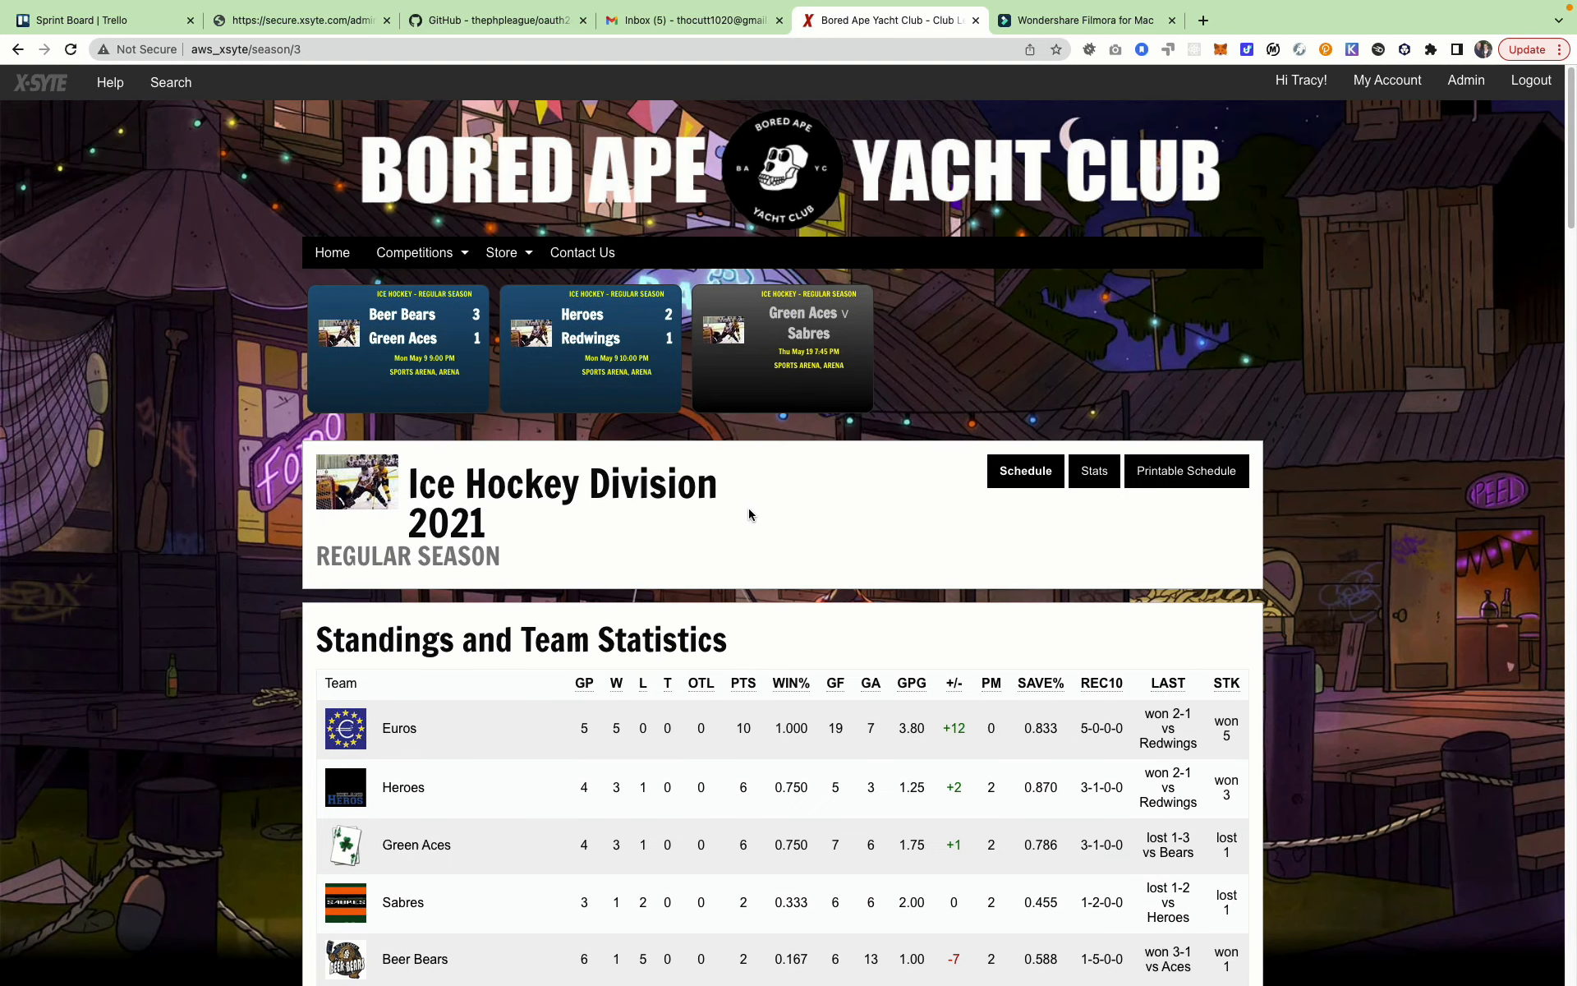